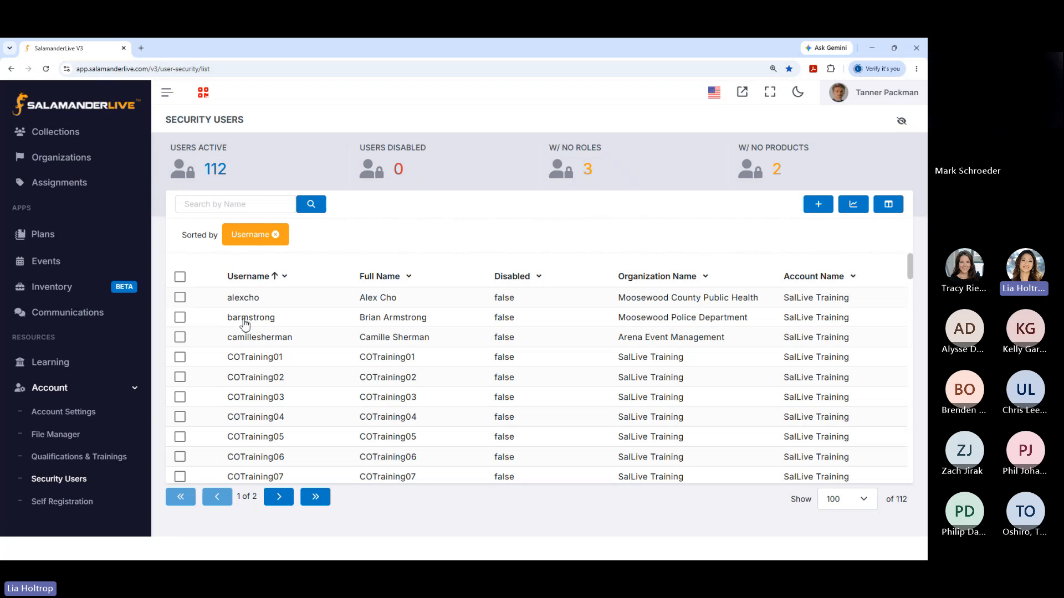
Step: Open the product assignments of the Moosewood Police Department security user and check the license choices for SalamanderLive
click(370, 322)
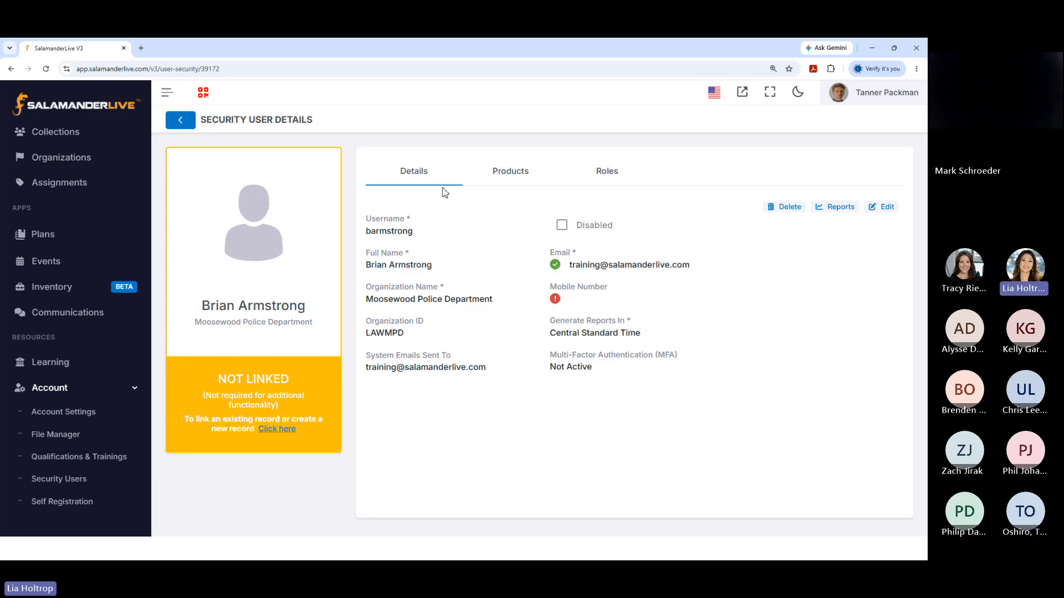
click(510, 179)
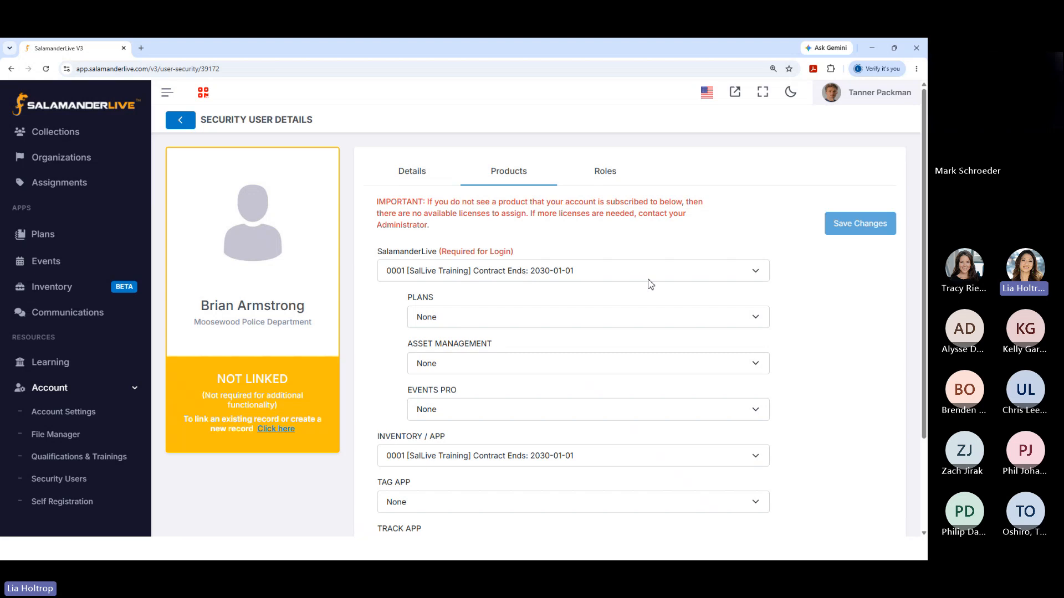
click(757, 274)
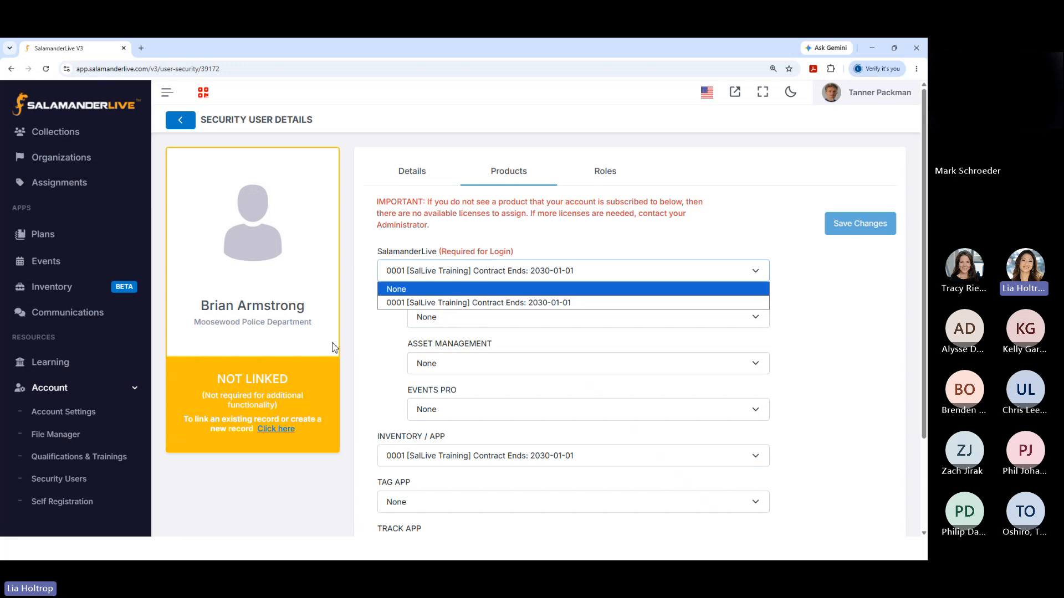
click(355, 351)
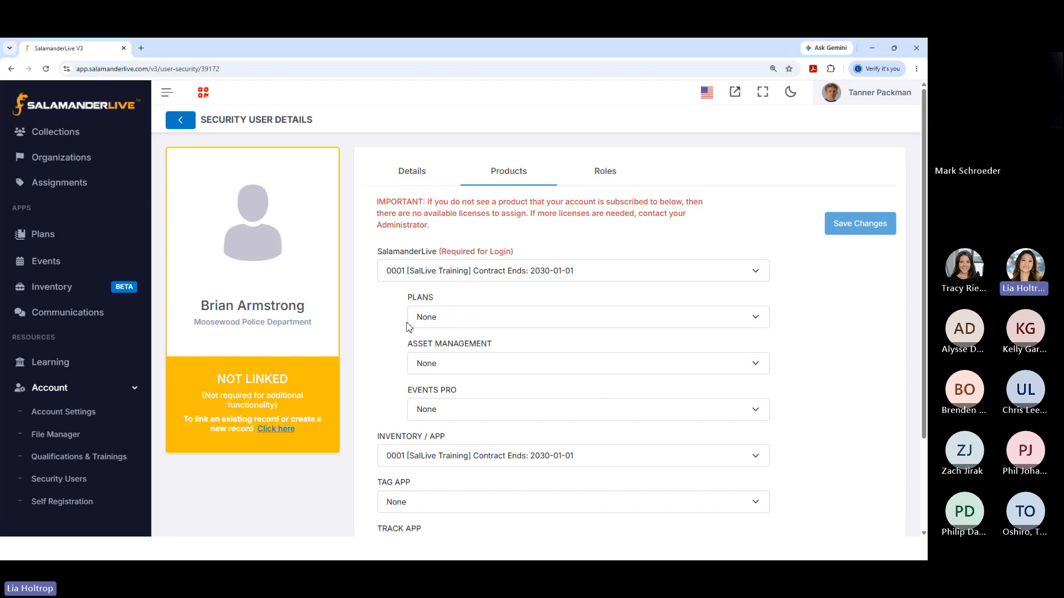
Step: Set the user's SalamanderLive product license to None and save the change
click(483, 274)
click(474, 287)
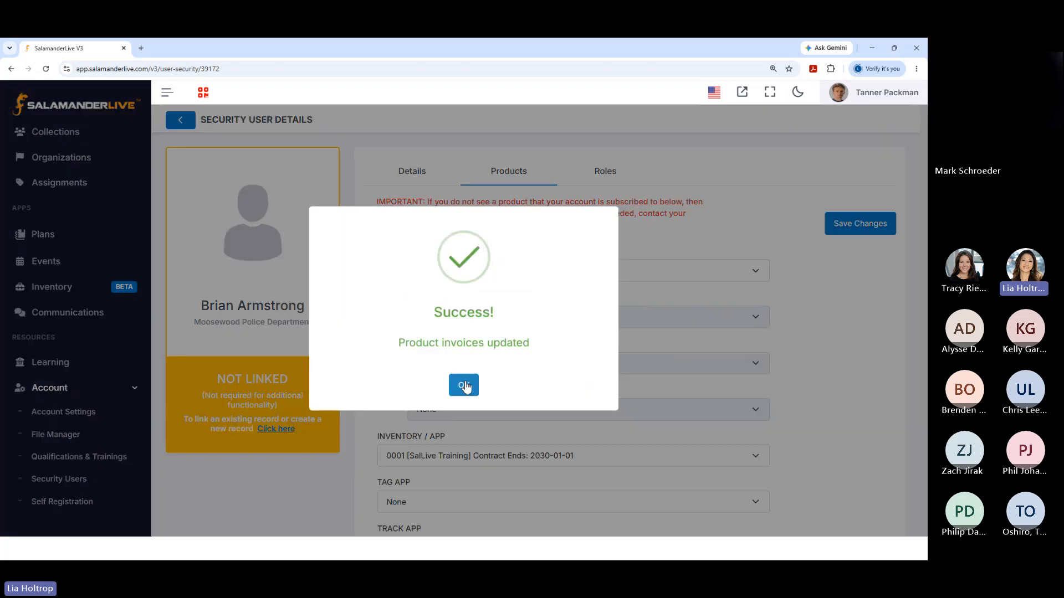
click(463, 383)
Step: Assign the 0001 [SalLive Training] license to both SalamanderLive and Asset Management for this user, and save the changes
click(465, 274)
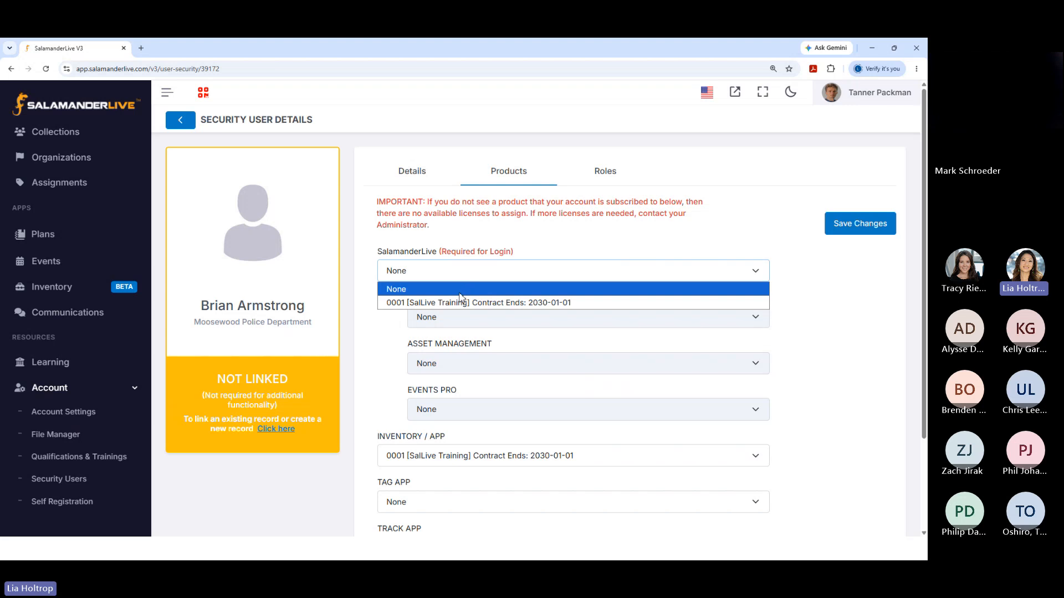
click(454, 302)
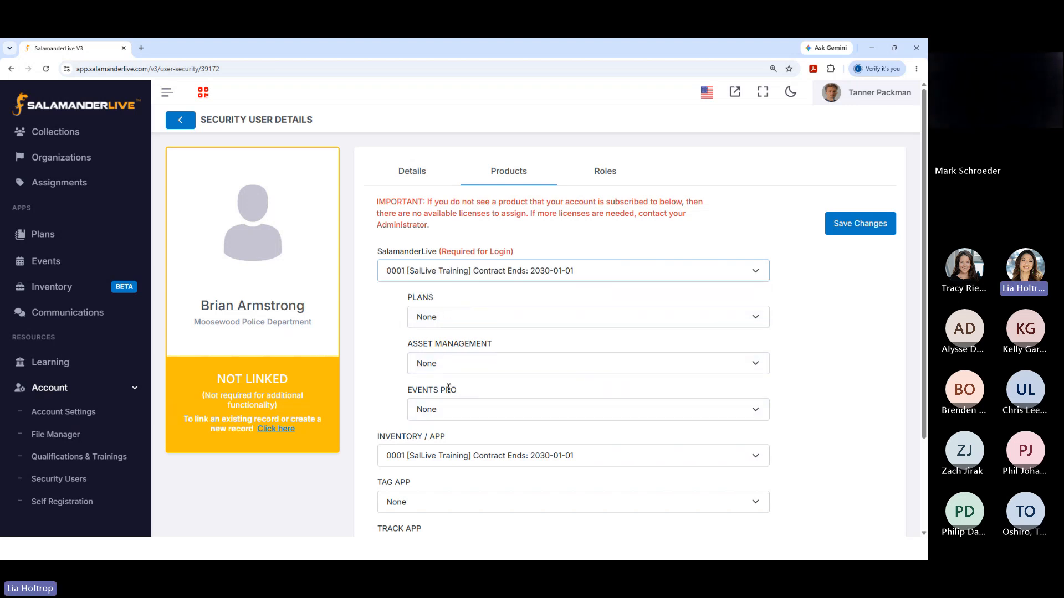
click(457, 366)
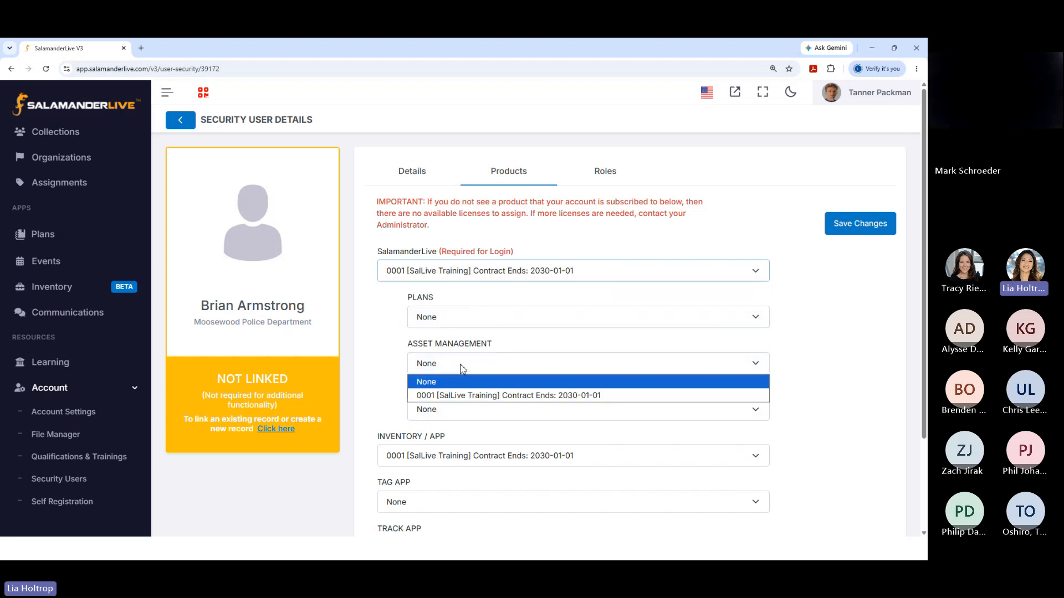
click(457, 397)
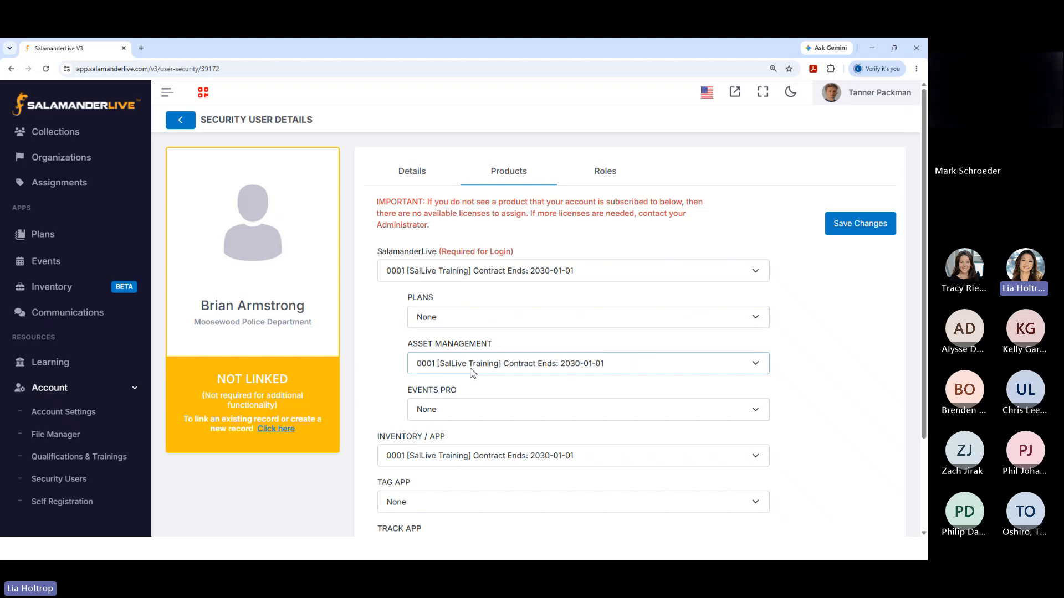
click(846, 236)
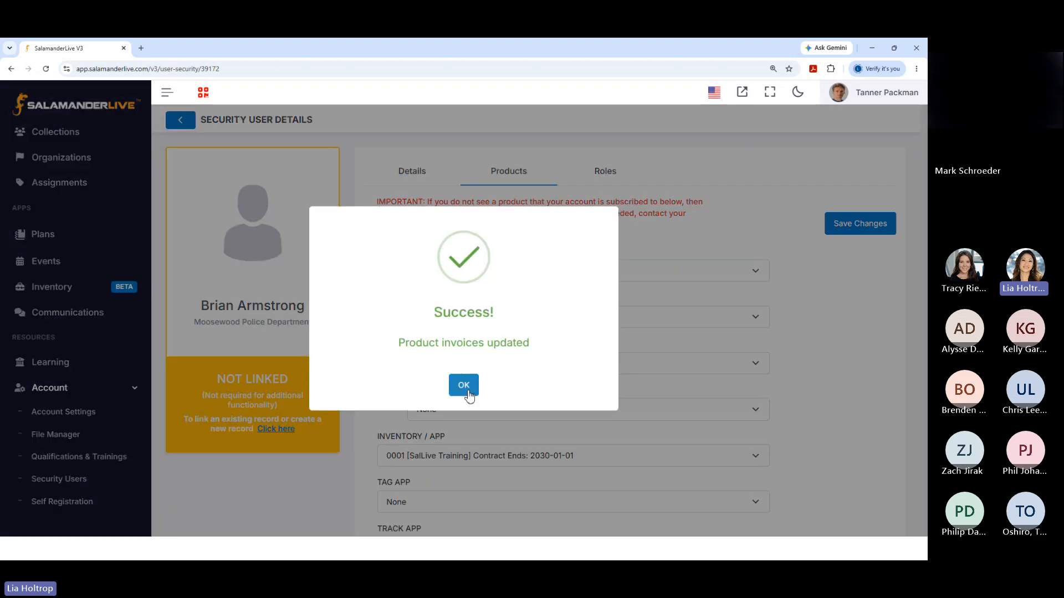
click(464, 385)
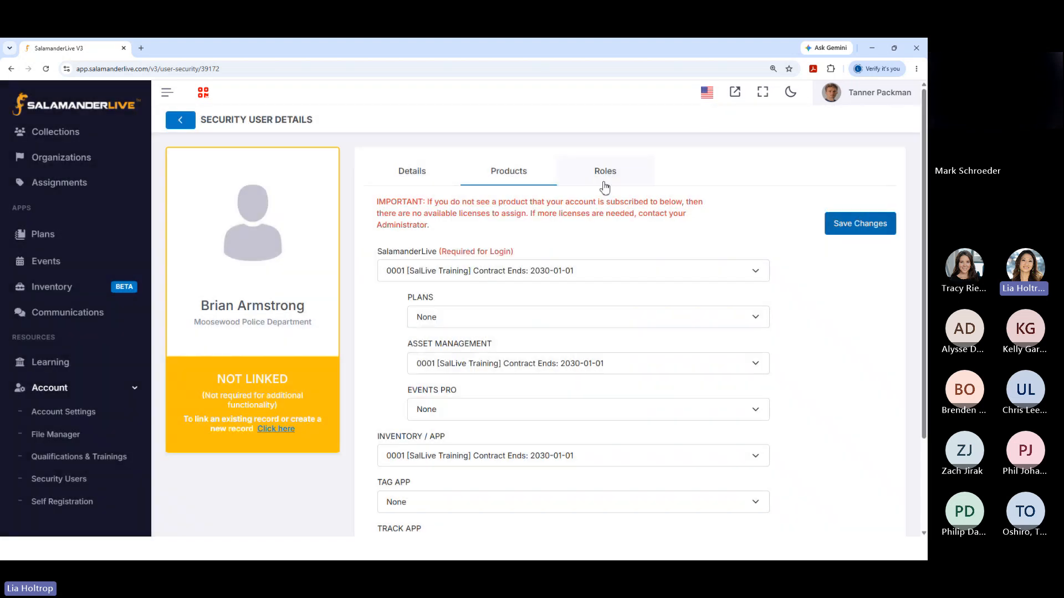
Step: Open the user's roles and choose Equipment Management as the role to inspect among those that can be added
click(605, 173)
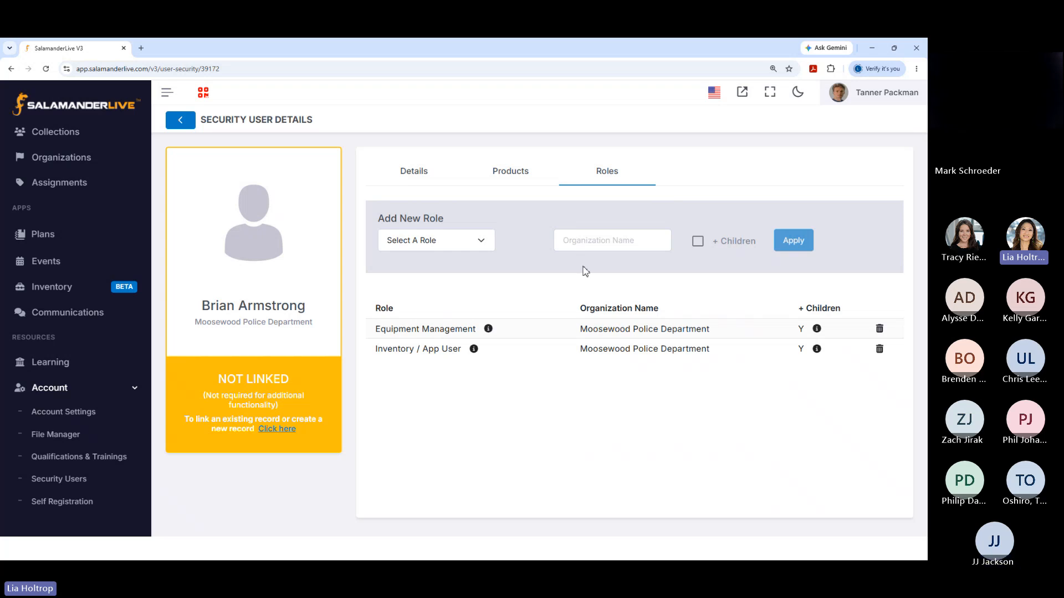
click(491, 242)
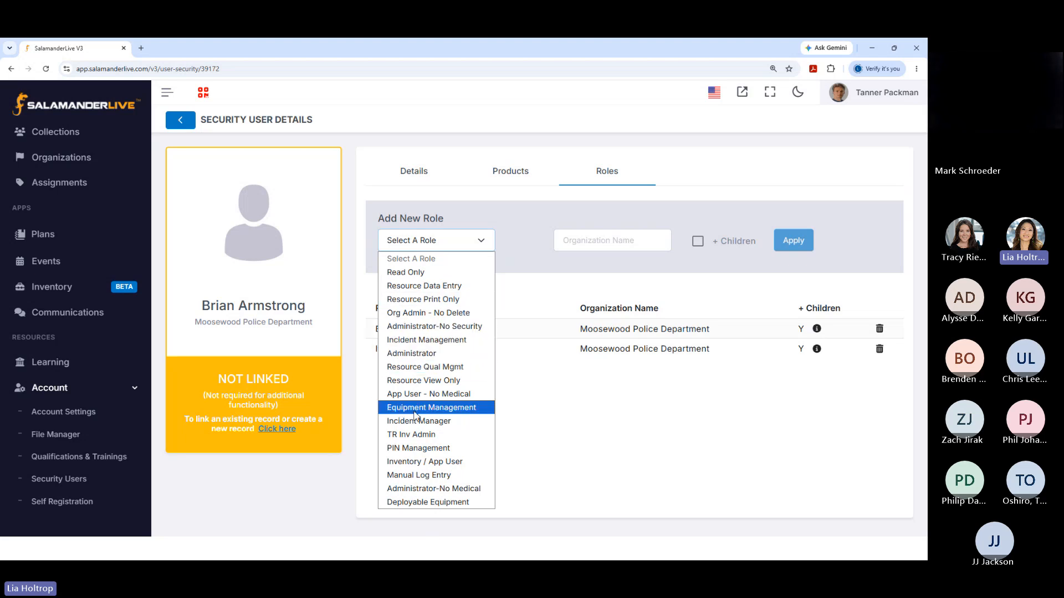
click(585, 424)
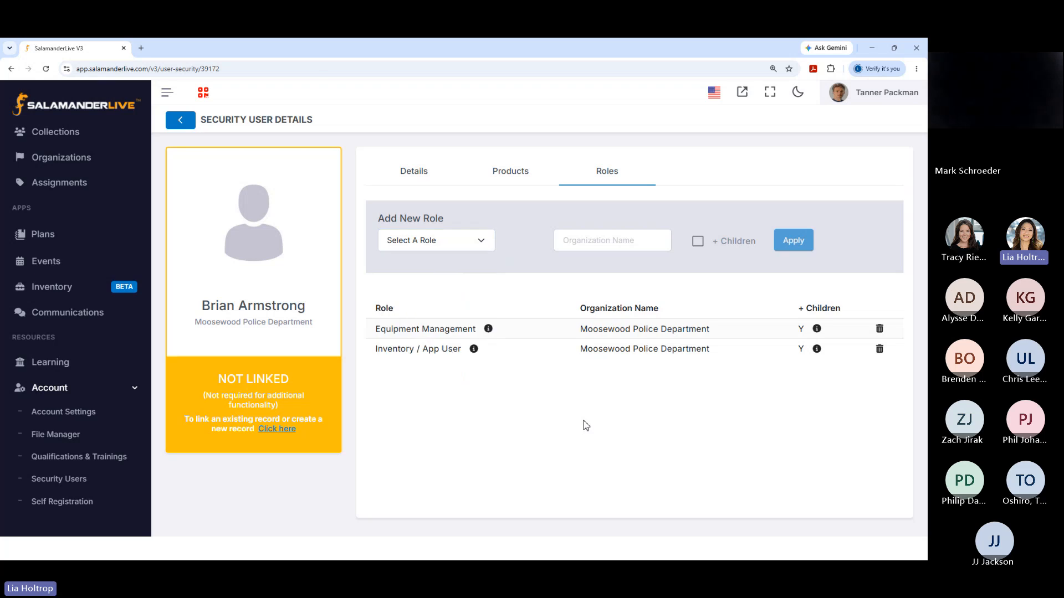
click(480, 242)
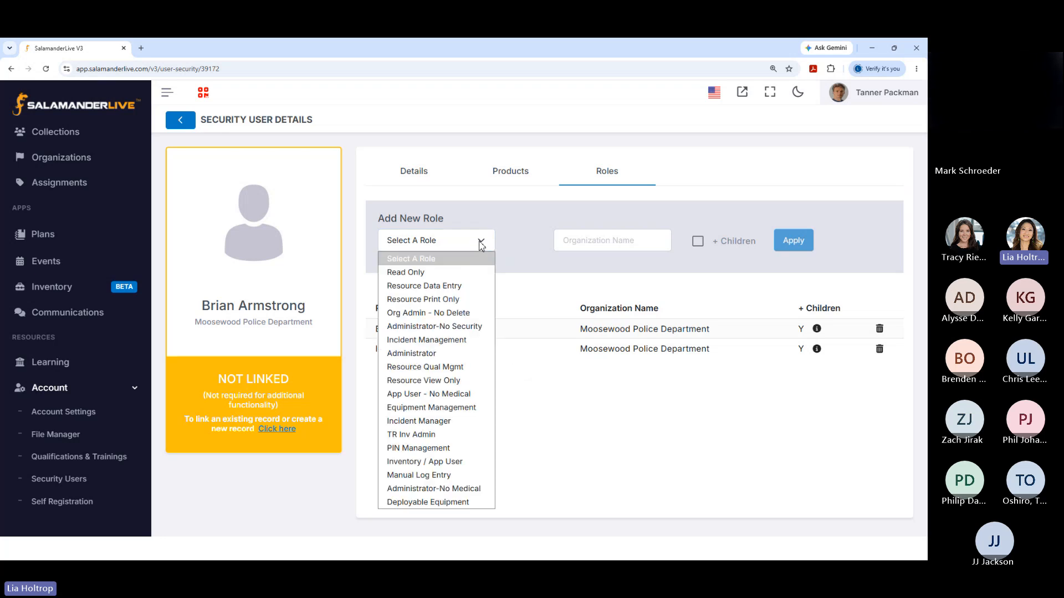
click(444, 409)
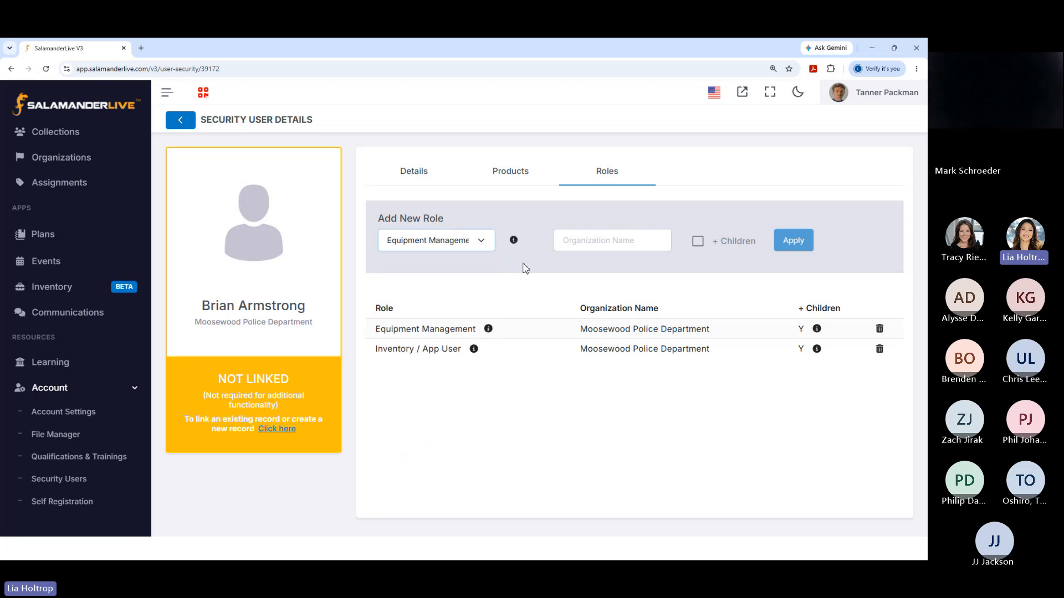
Step: Review the Equipment Management role's permissions, especially those for Equipment List and Equipment Alerts, and close the role details
click(513, 241)
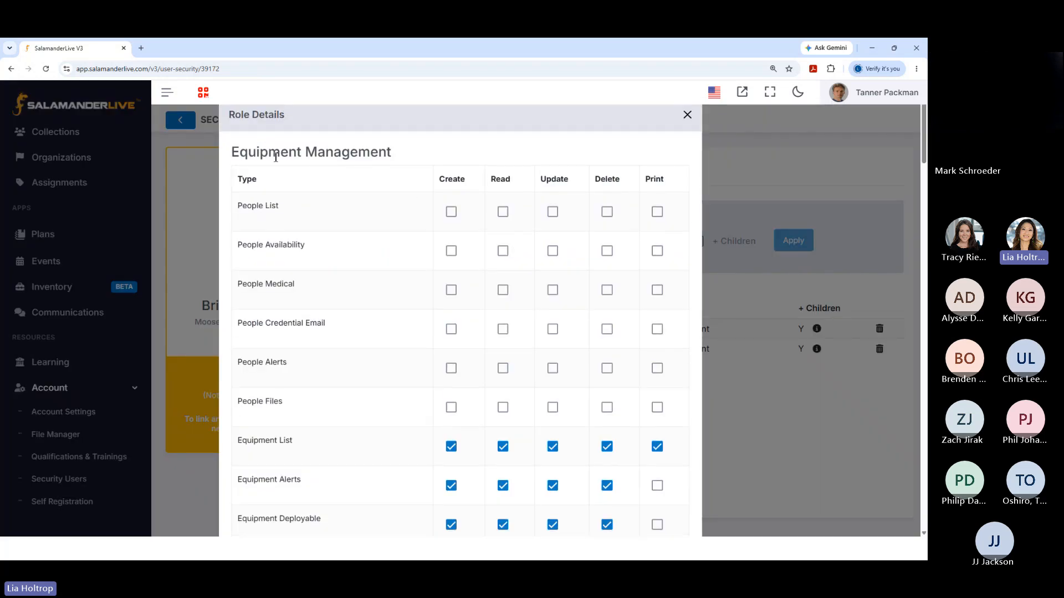
scroll(275, 158, down, 2)
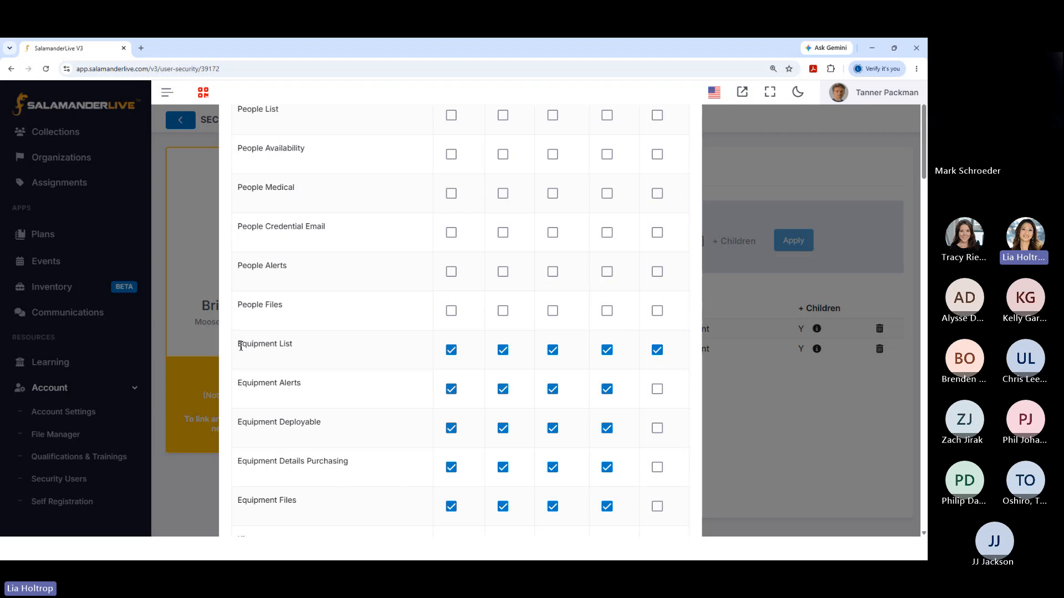
drag(240, 345, 303, 348)
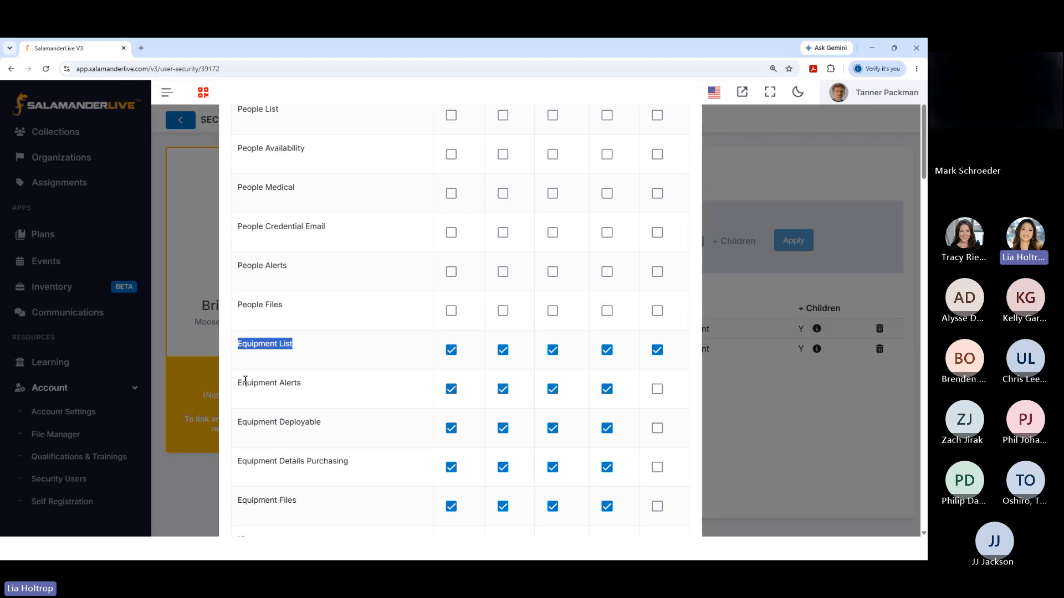
drag(239, 384, 301, 385)
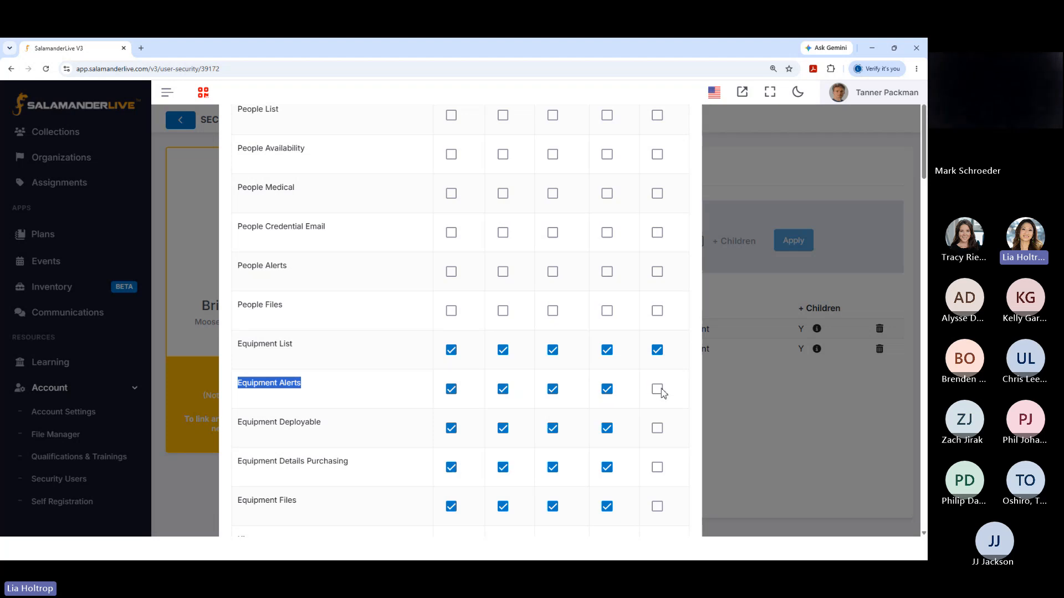
scroll(665, 394, up, 2)
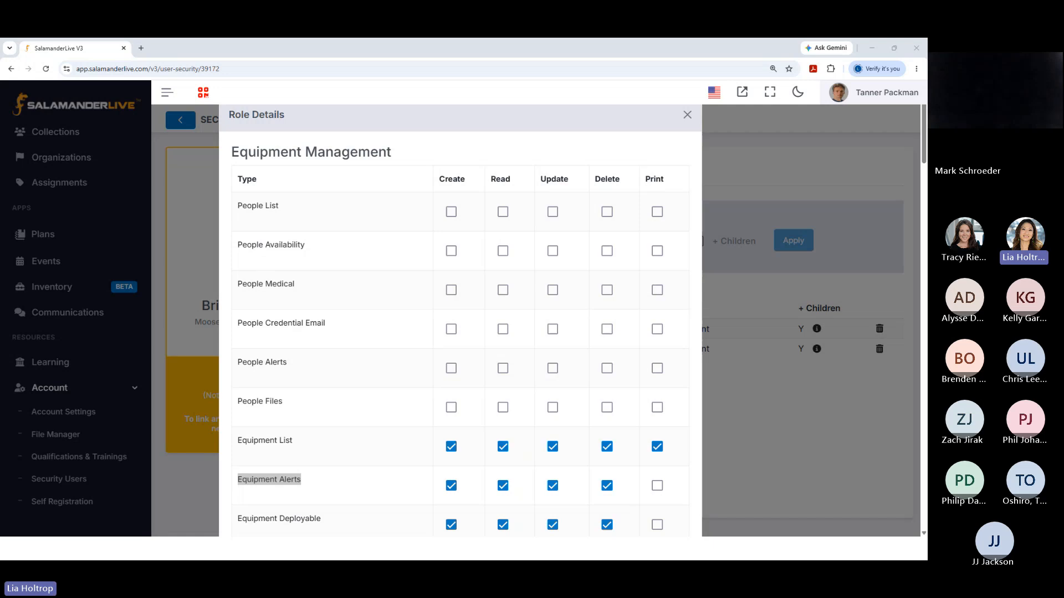
click(687, 117)
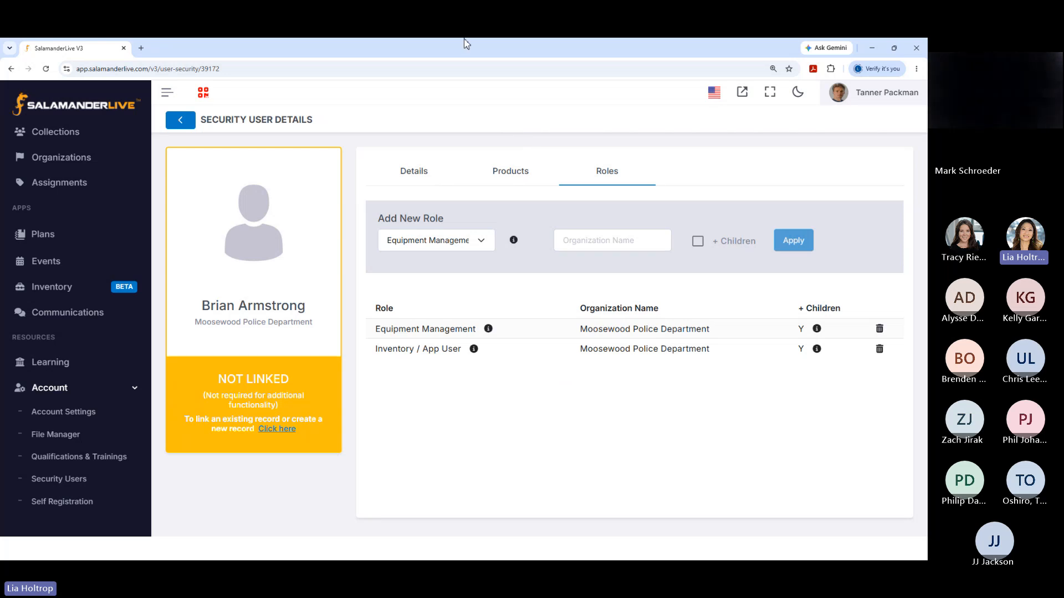
Step: Open the signed-in account's profile and view the email subscription options for expiring alerts without changing them
click(890, 99)
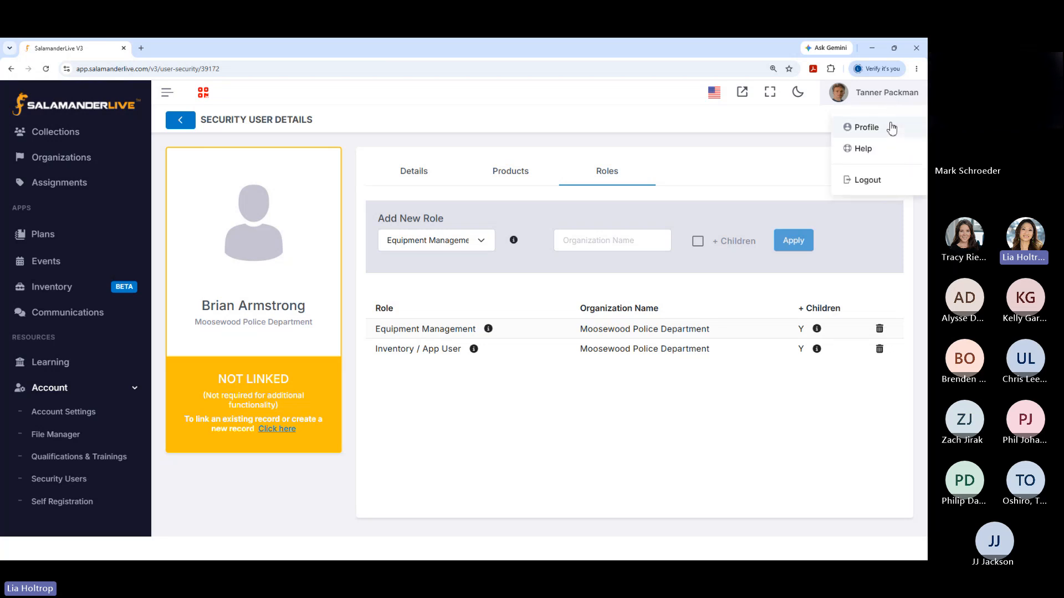
click(891, 126)
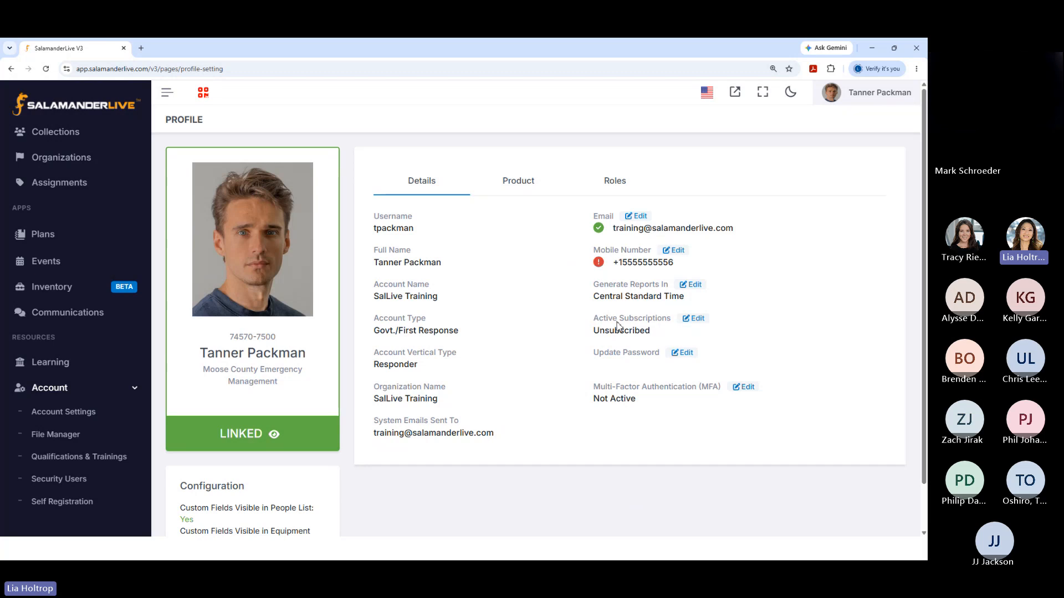
click(697, 320)
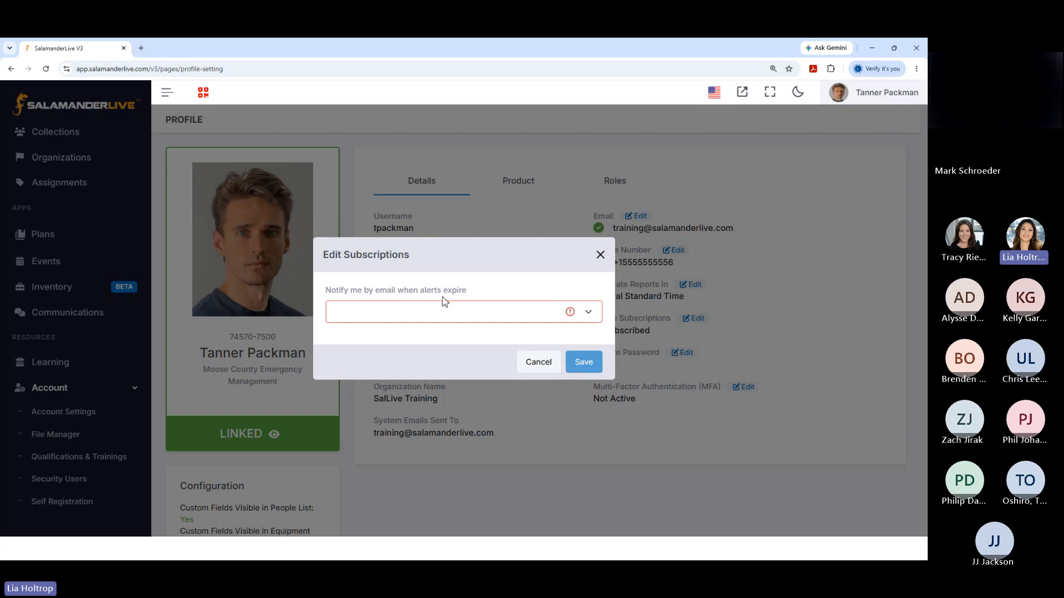
click(590, 313)
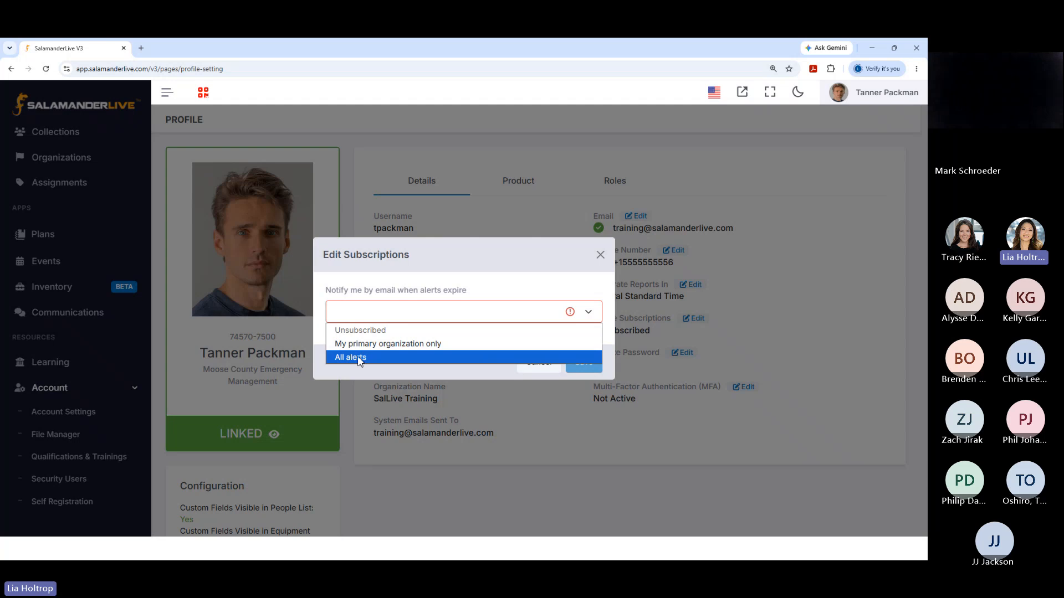
click(540, 370)
click(537, 364)
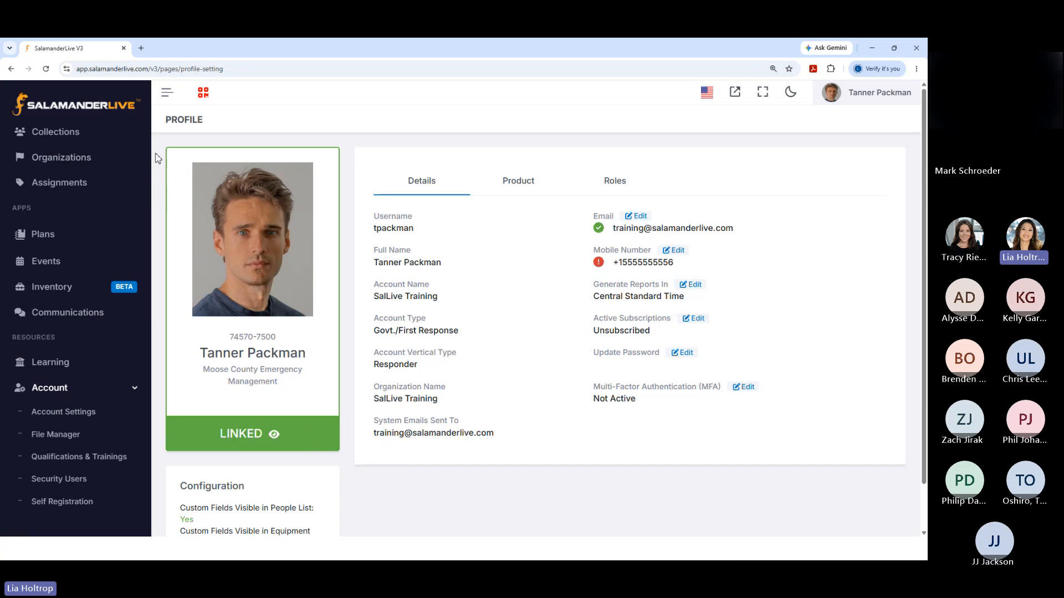
Step: Open the equipment list and view the form for adding equipment, leaving it without saving
scroll(114, 177, up, 4)
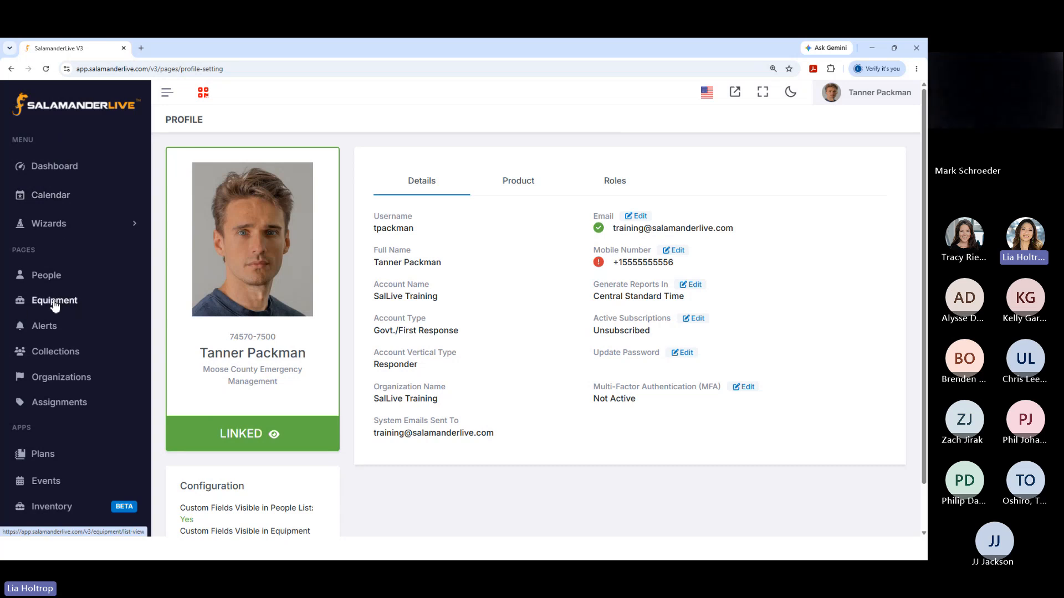
click(56, 300)
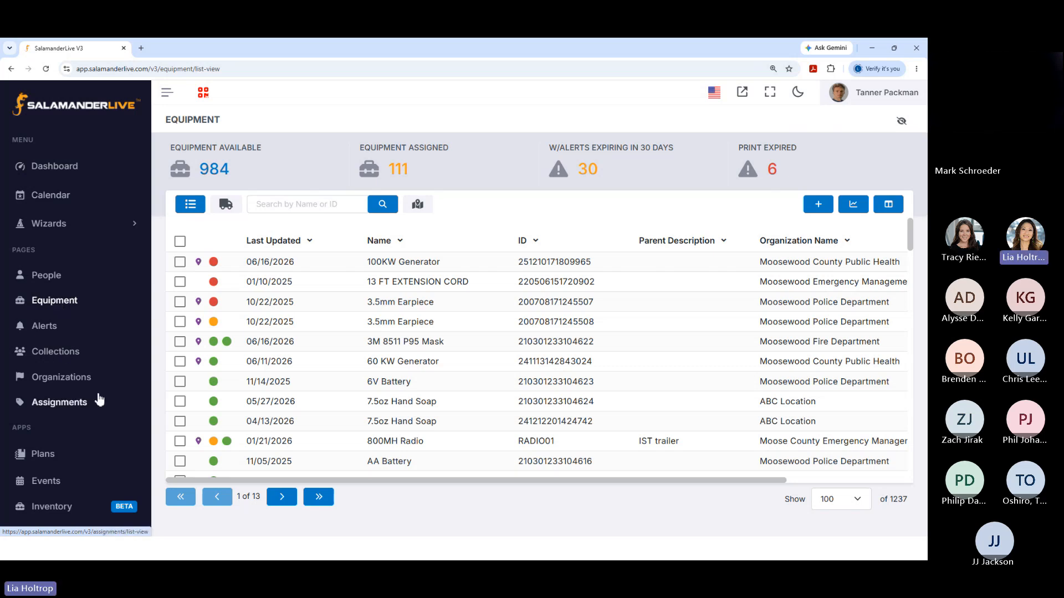
click(815, 210)
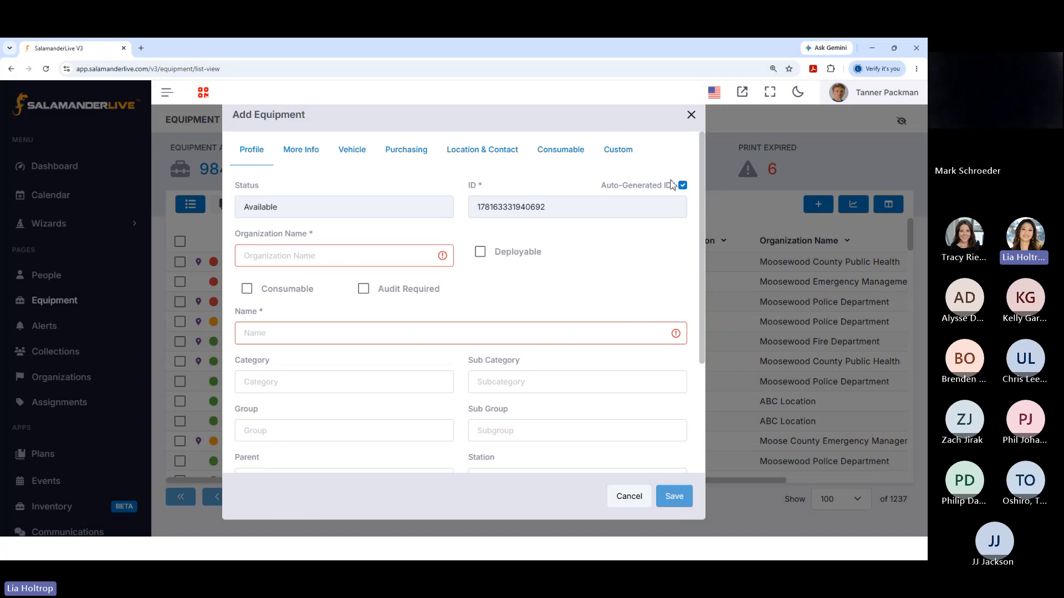
click(630, 496)
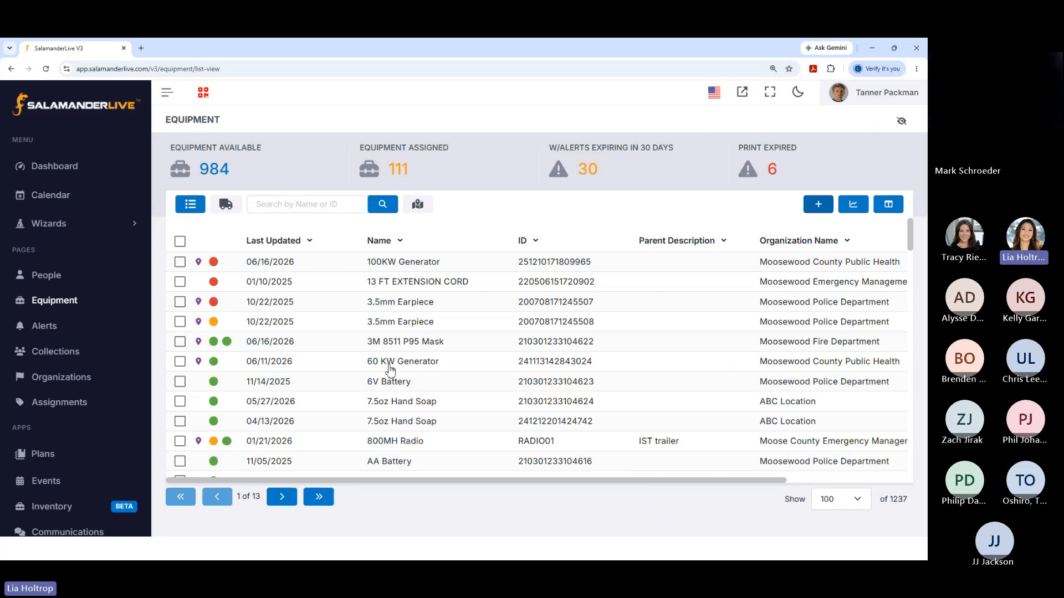
Step: Open the alerts of the 60 KW Generator equipment record and start adding a new alert
click(420, 366)
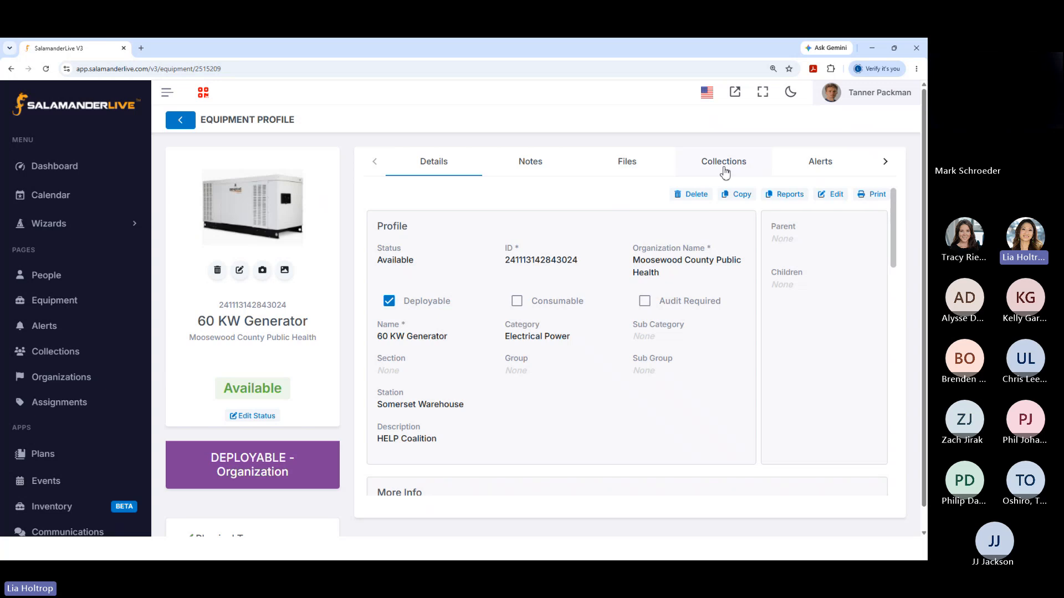
click(831, 165)
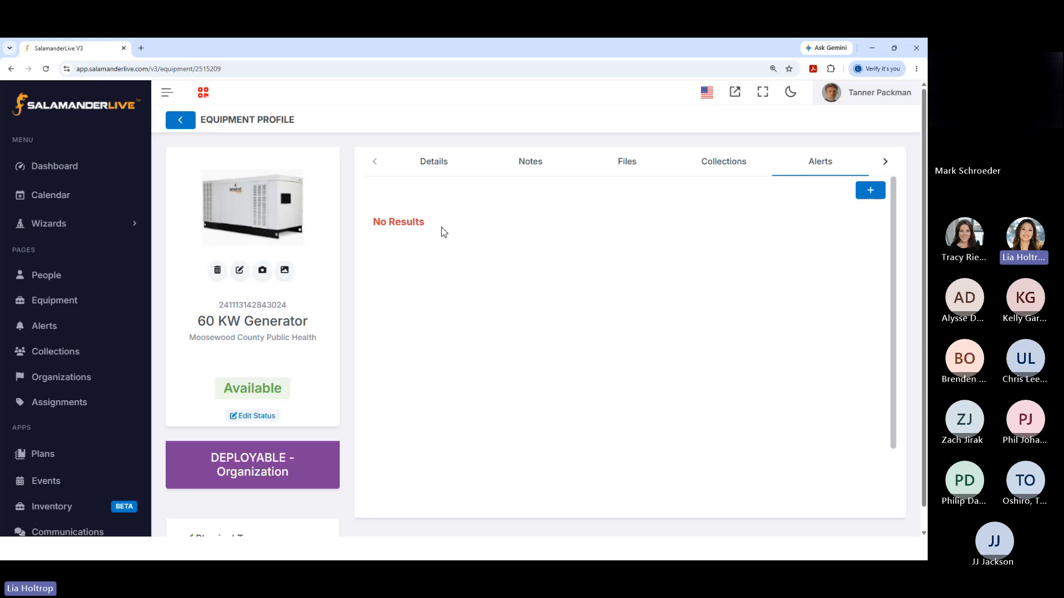
click(870, 191)
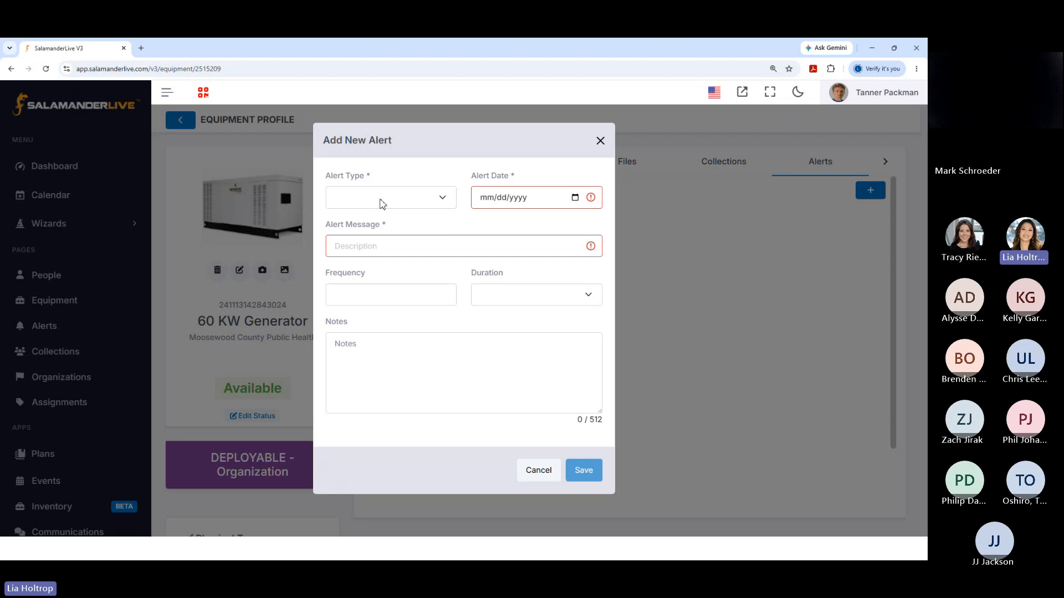
Step: Set the new alert's type to Repair and its alert date to 07/01/2026
click(445, 202)
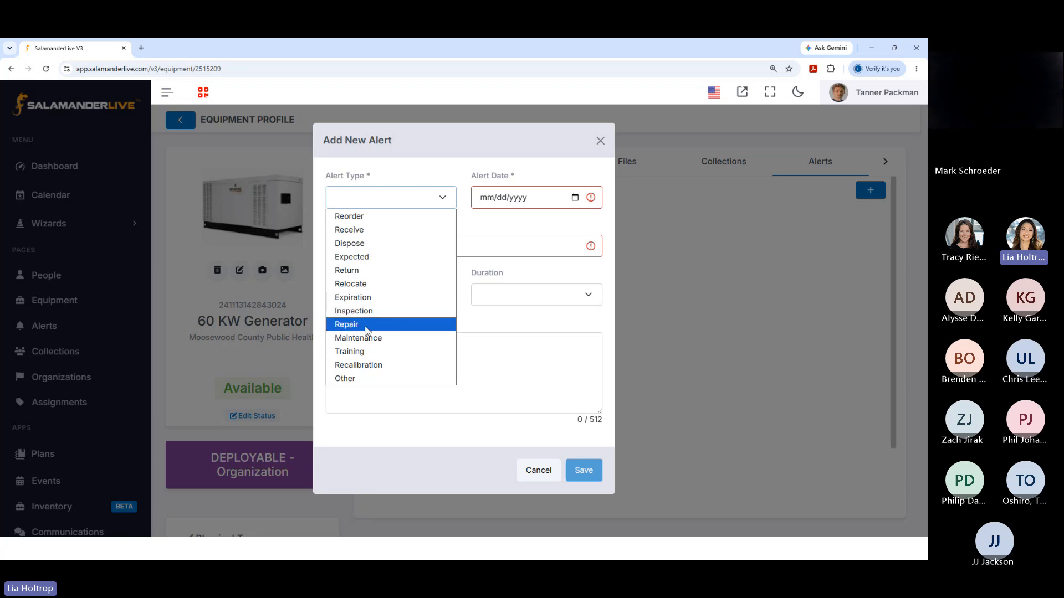
click(357, 328)
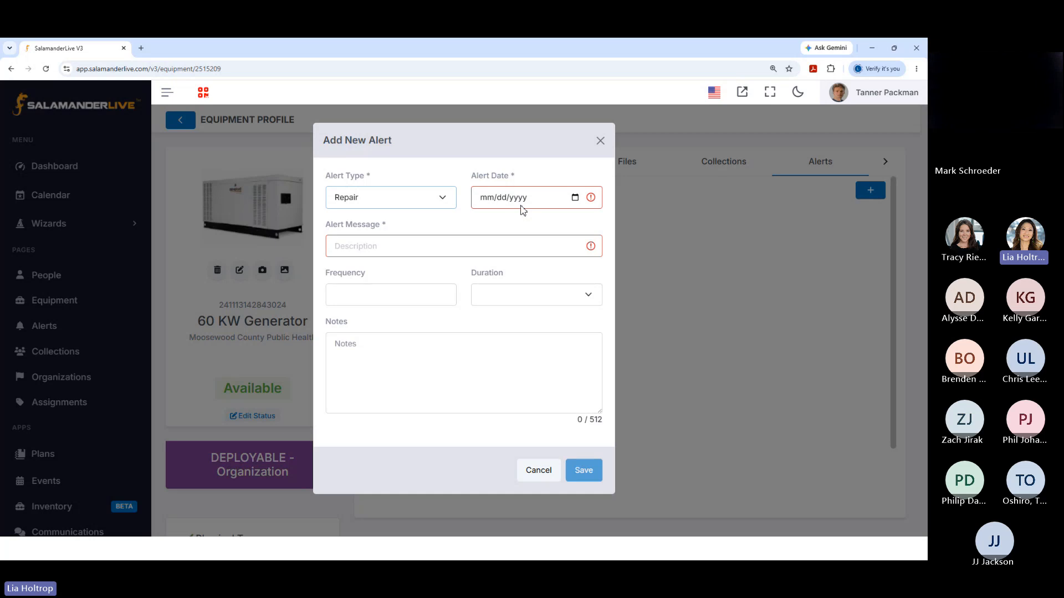
click(575, 197)
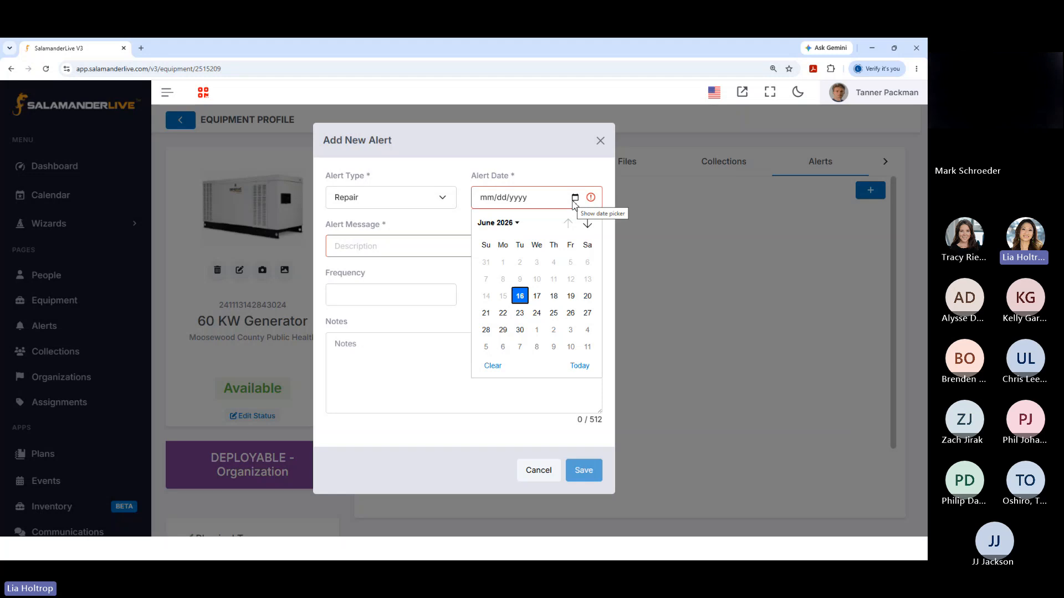
click(535, 332)
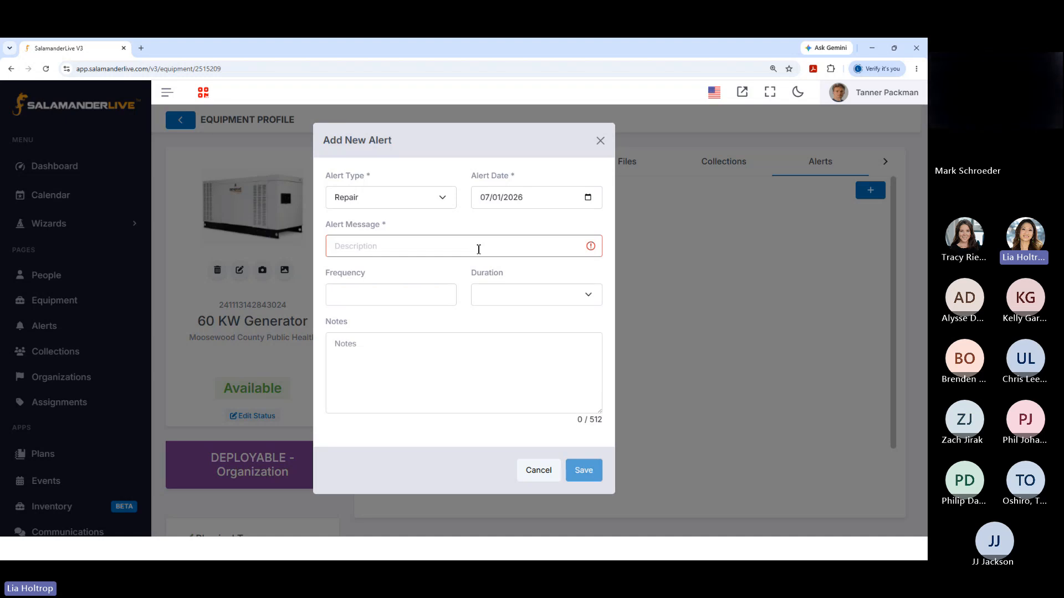
Step: Enter "Needs to be inspected" as the alert message
click(421, 365)
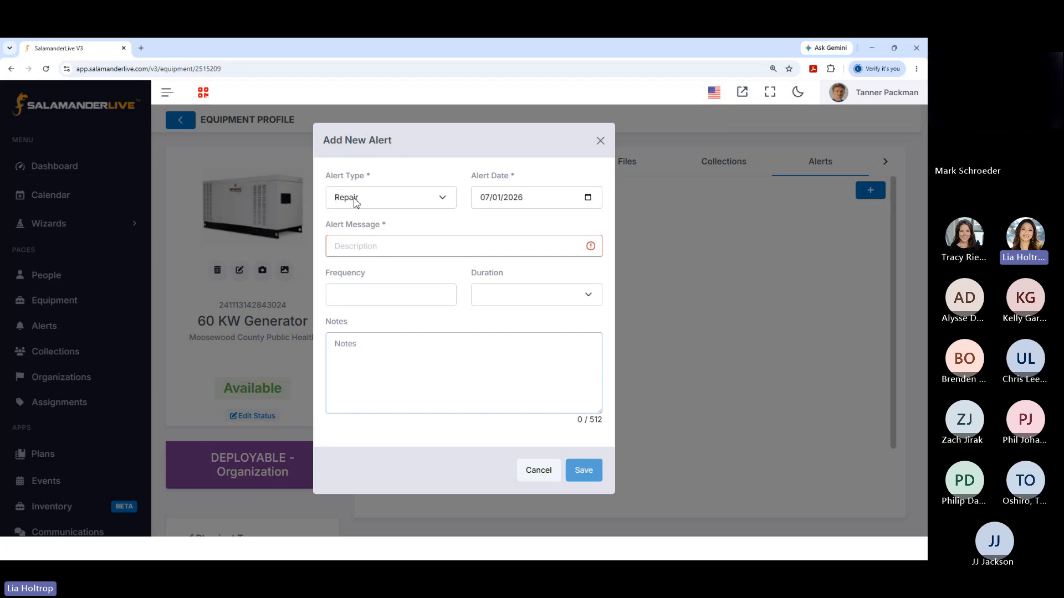
click(358, 247)
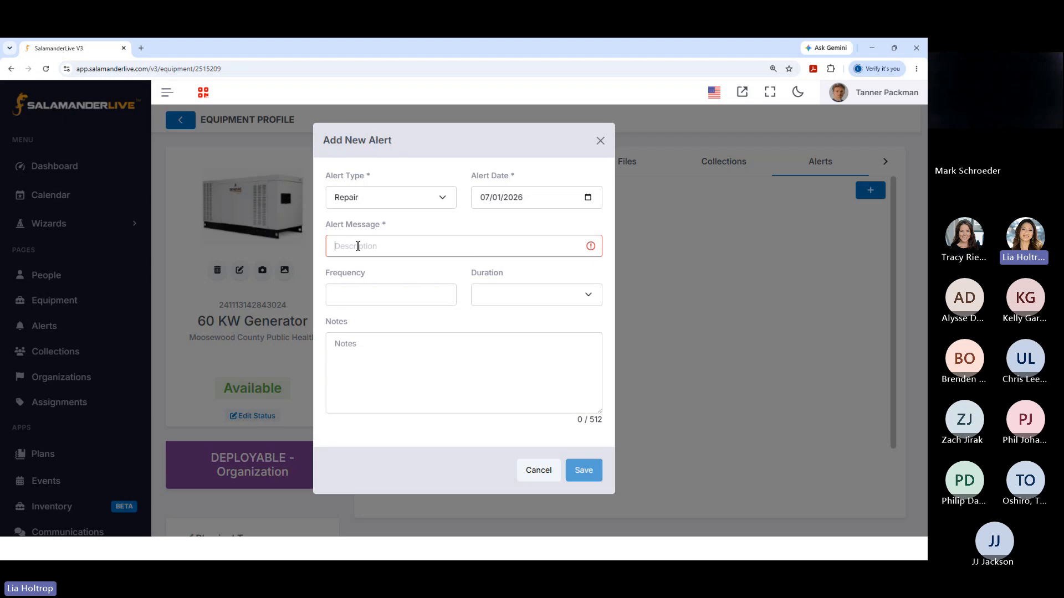
text(Needs iin)
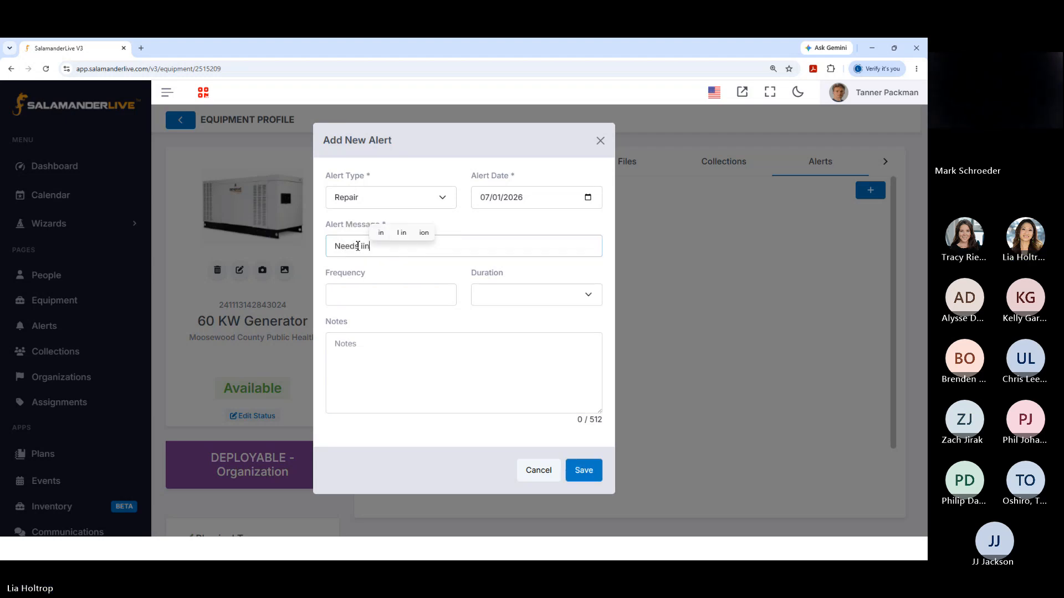
key(BackSpace)
key(BackSpace)
key(BackSpace)
text(to be )
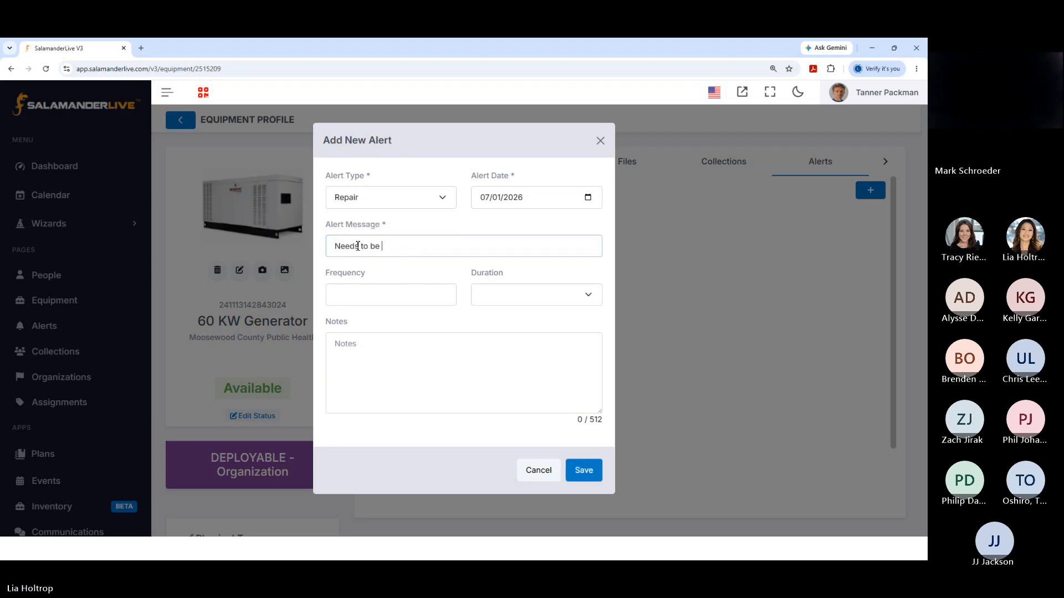
text(inspecti)
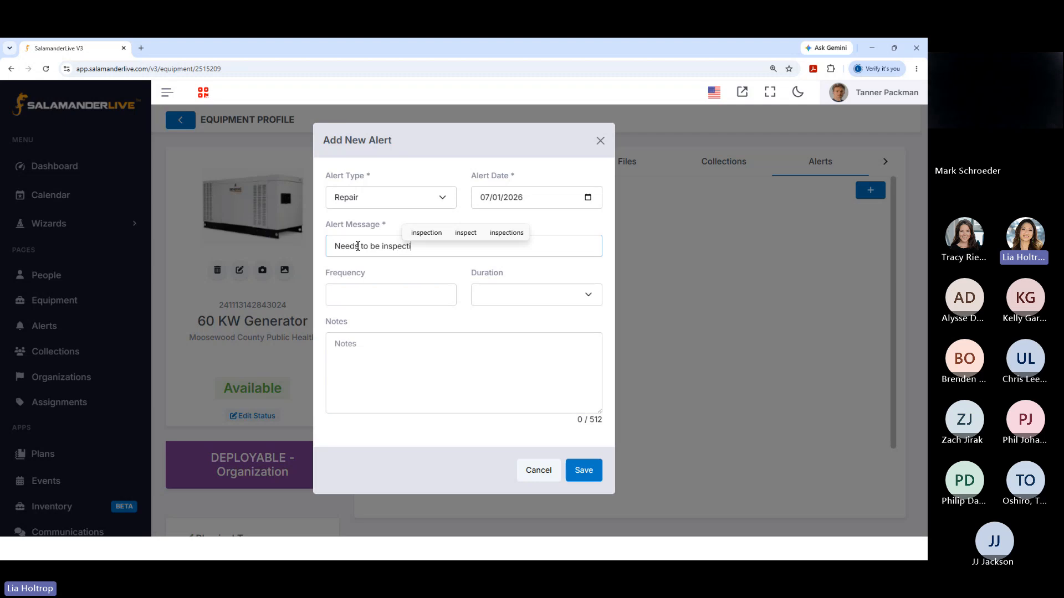
key(BackSpace)
text(ed)
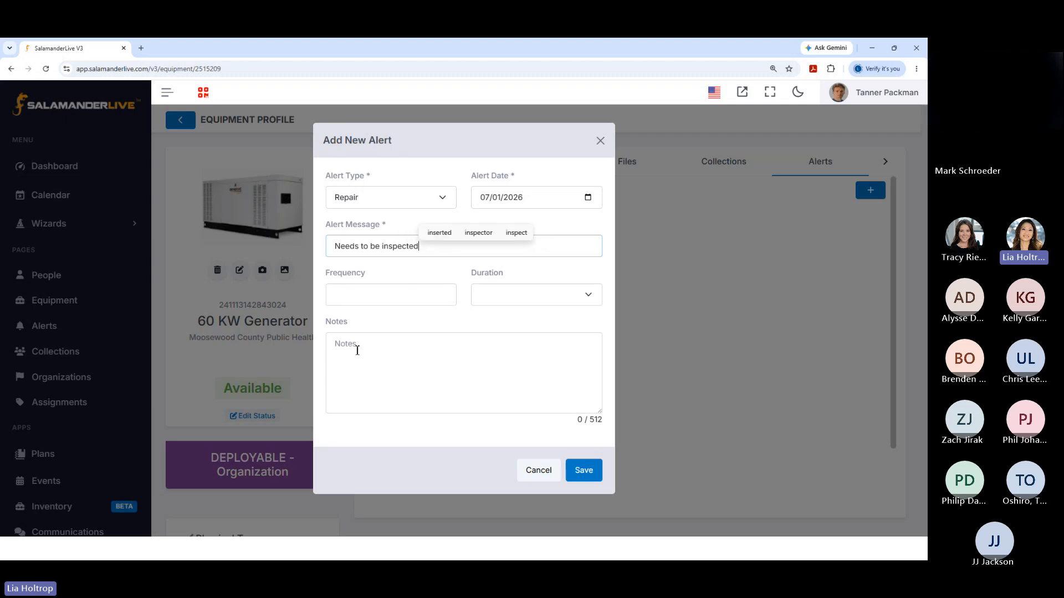
Step: Enter "Doesn't turn" in the alert's notes
click(358, 350)
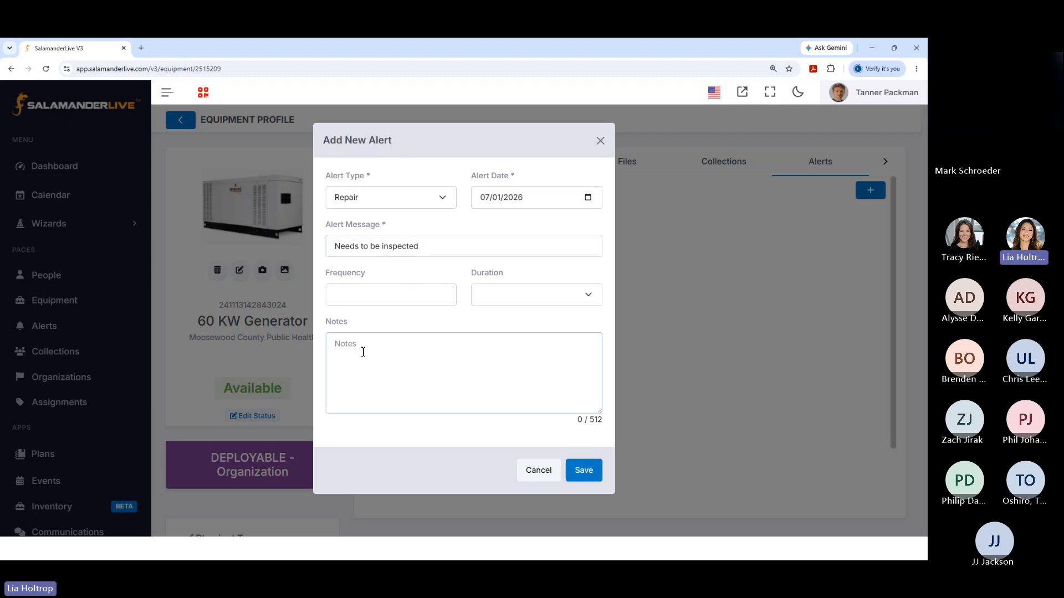
text(Doesn't )
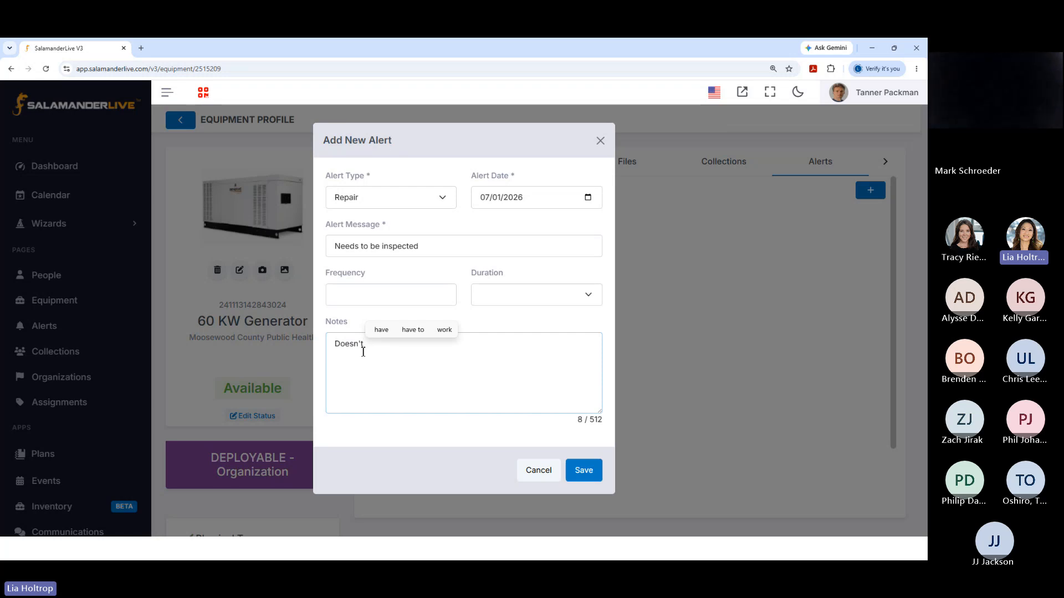
text(turn)
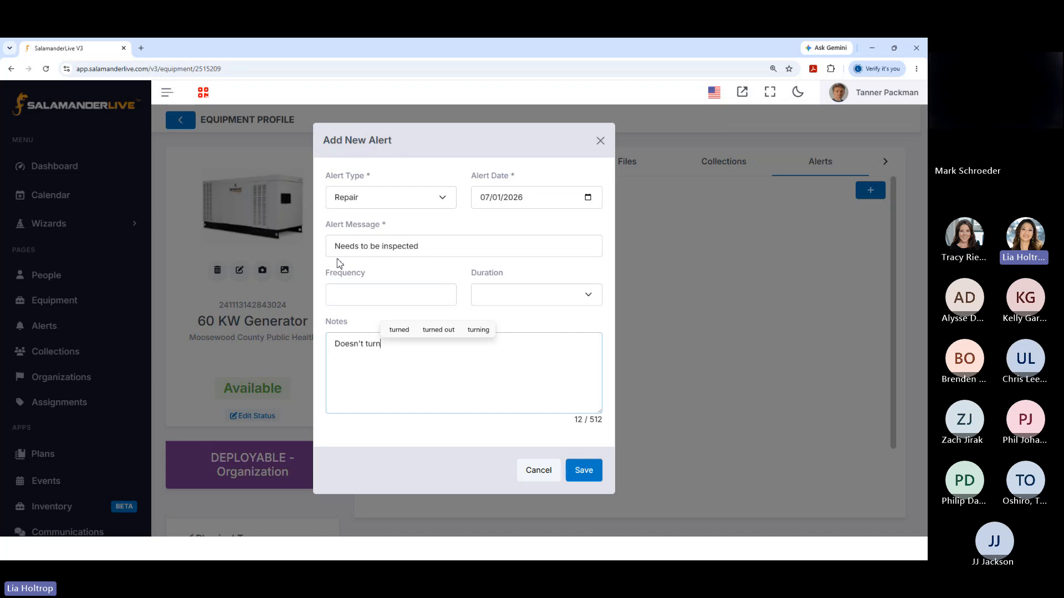
Step: Change the alert type to Maintenance and set the recurrence to a frequency of 3 with a duration of Month
click(441, 205)
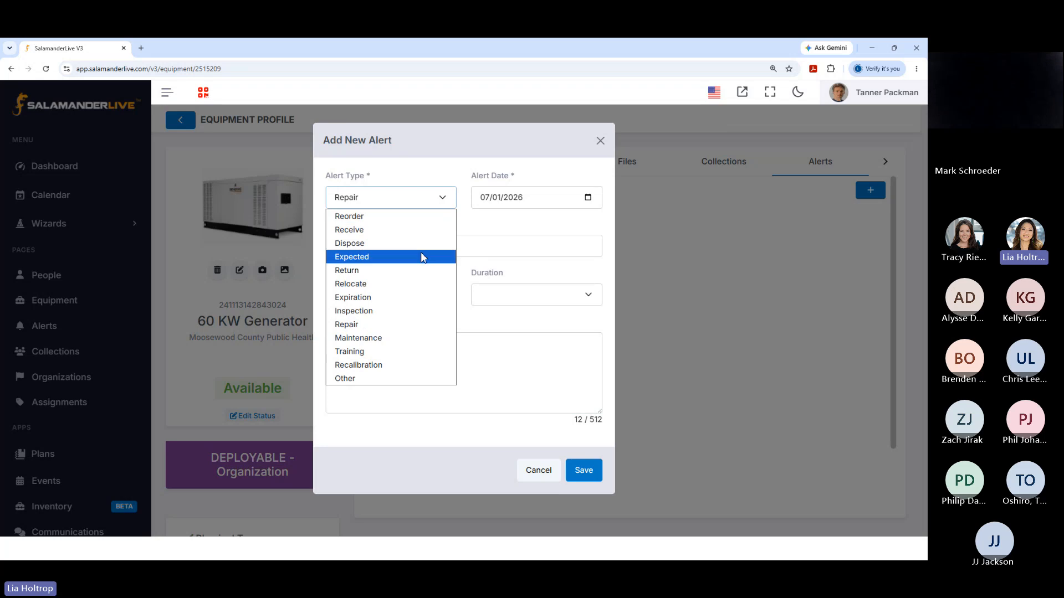
click(399, 339)
click(407, 295)
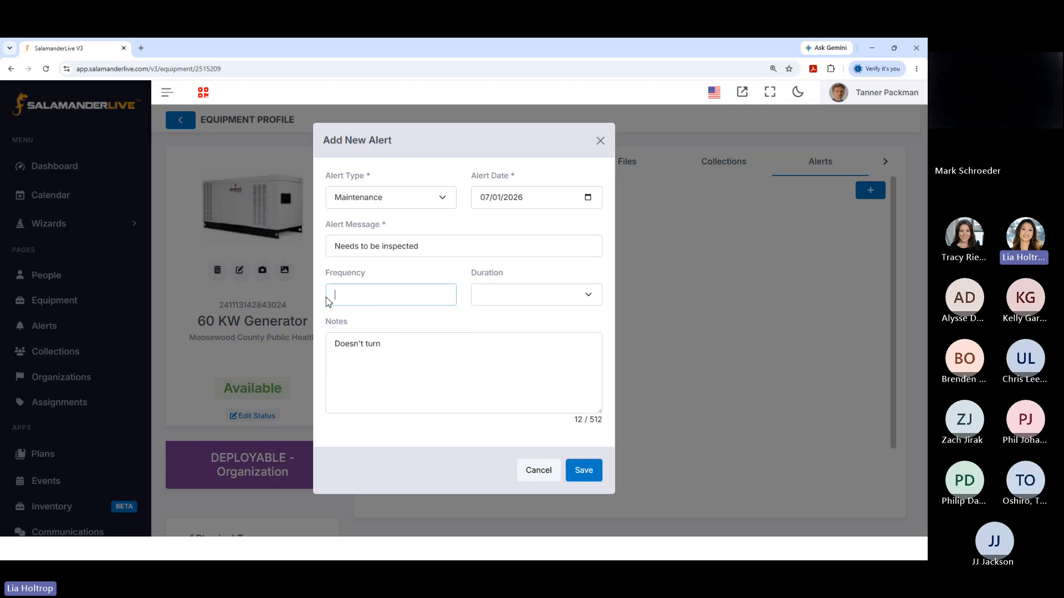
click(547, 298)
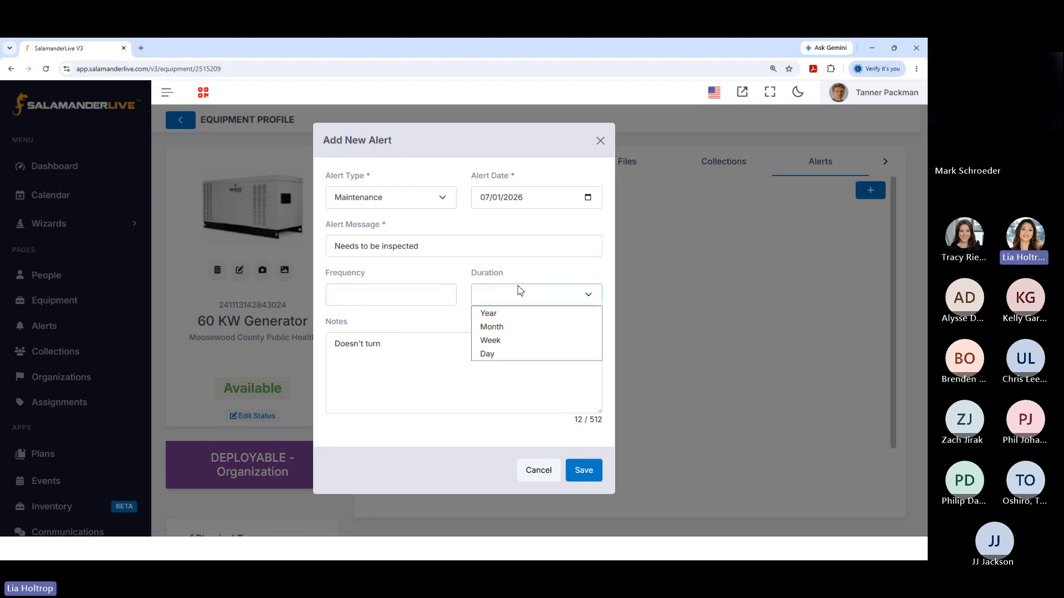
click(496, 331)
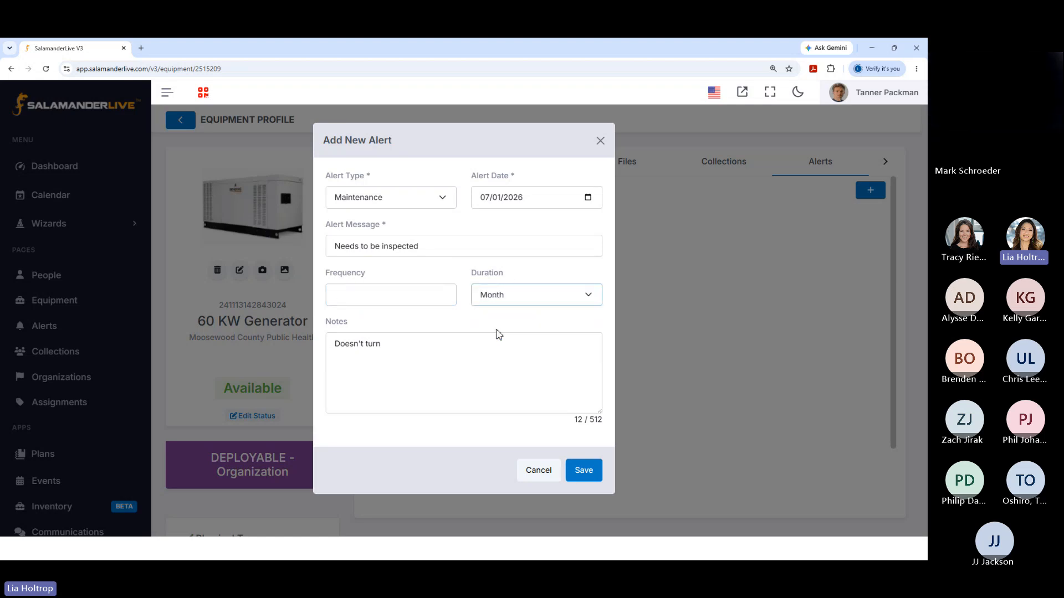
click(425, 298)
text(3)
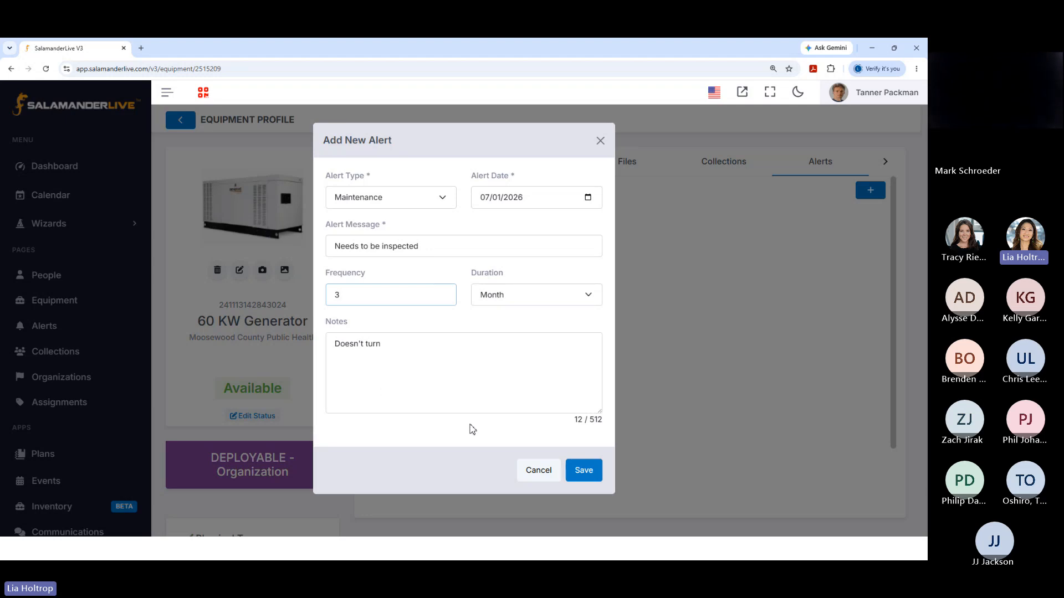
Step: Clear the alert's frequency, complete the note as "Doesn't turn on" and save the alert
key(BackSpace)
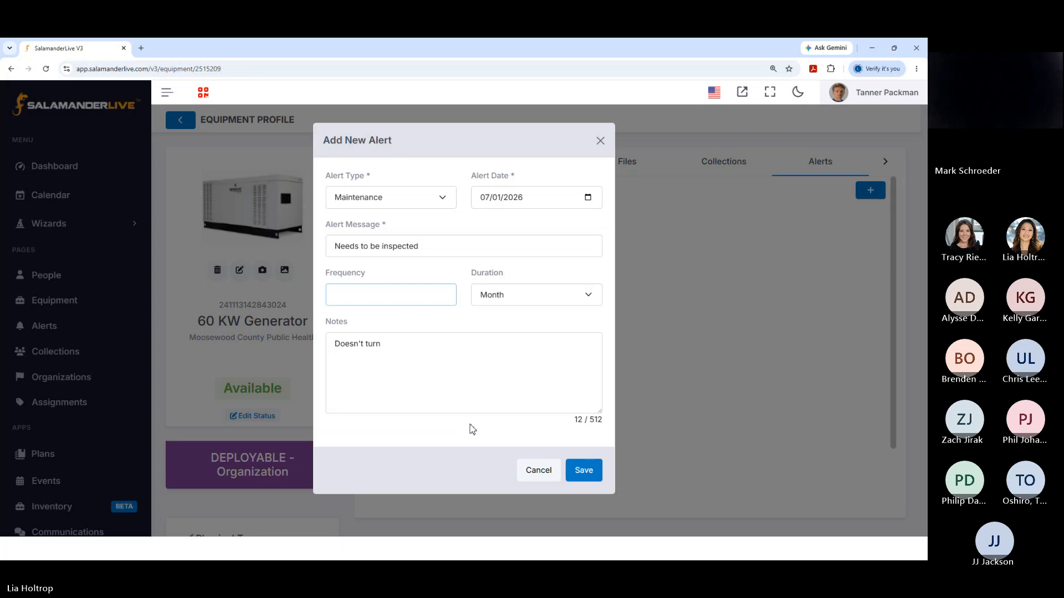
click(550, 294)
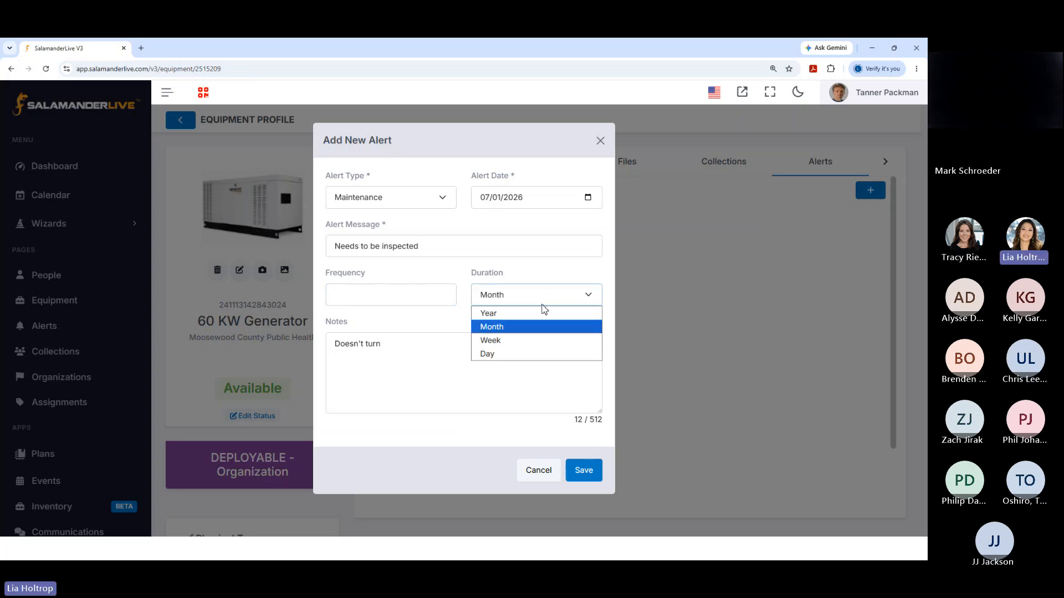
click(432, 373)
text(on)
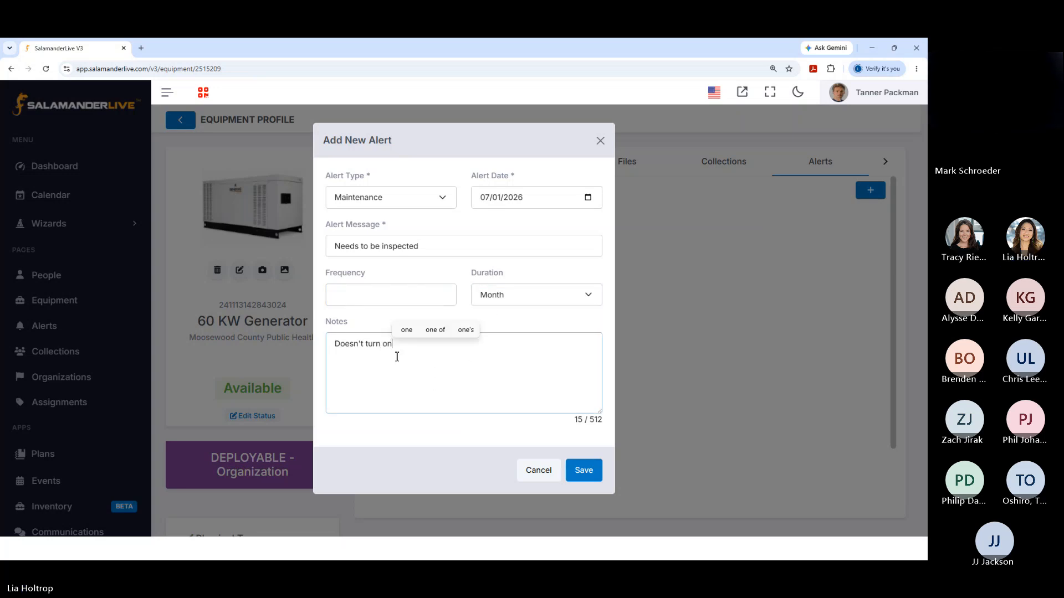
click(585, 471)
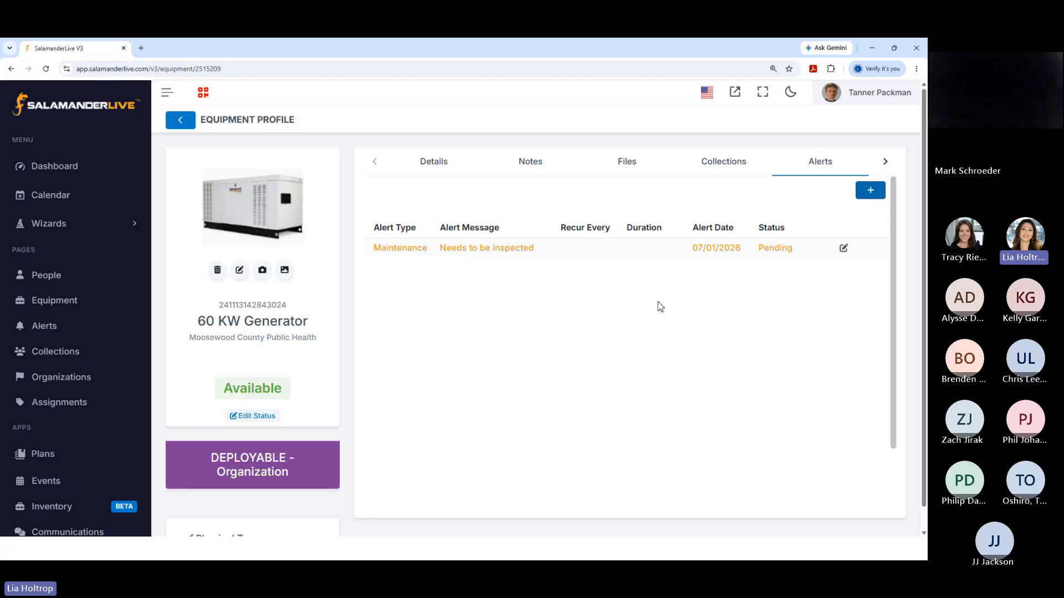
Step: View the saved maintenance alert's edit form and its completion form with the completed date options, leaving both without saving
click(844, 251)
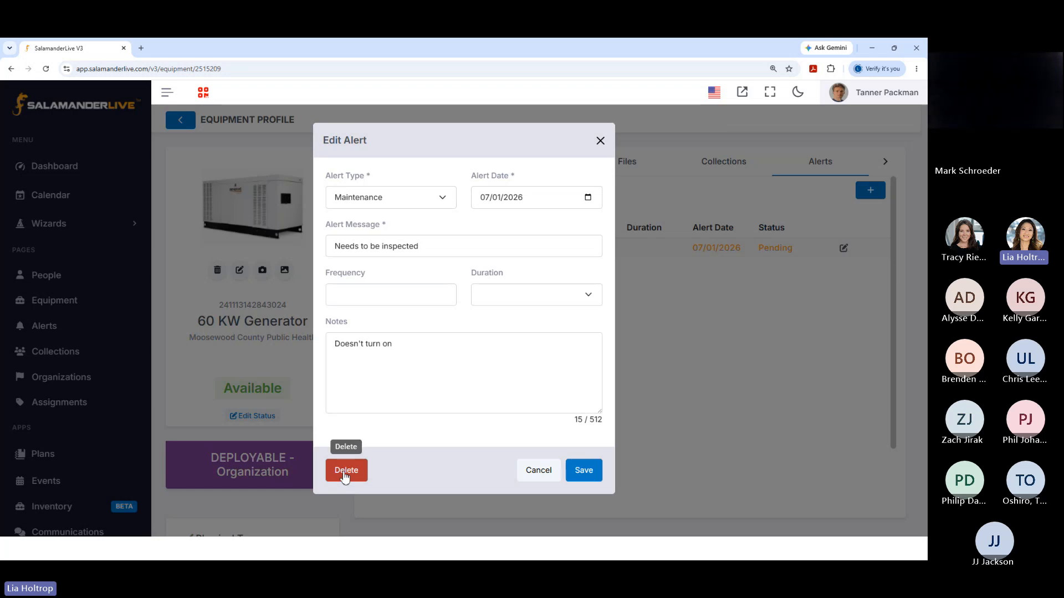
click(544, 474)
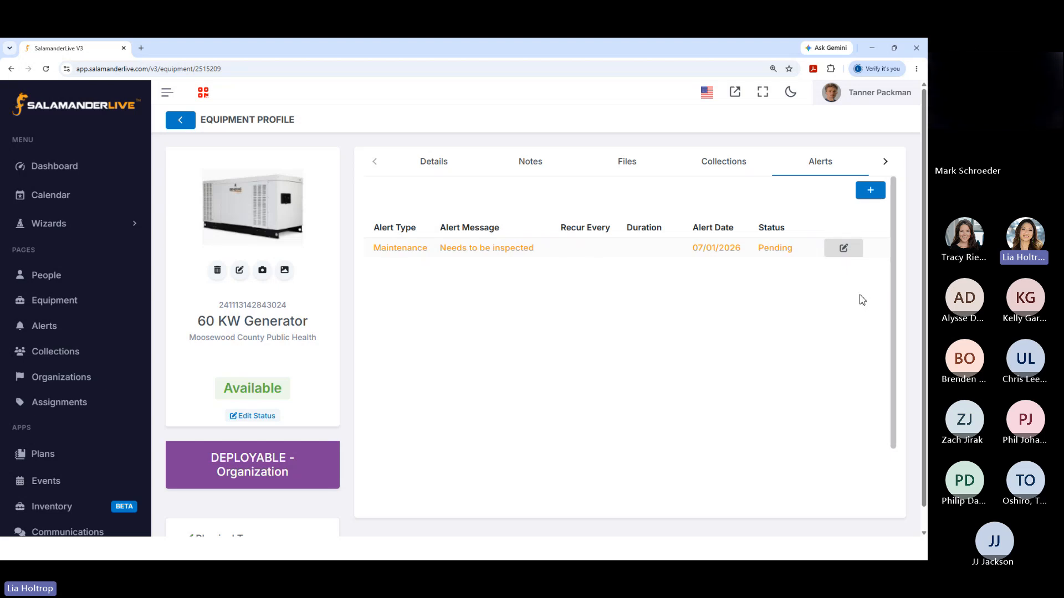
click(504, 249)
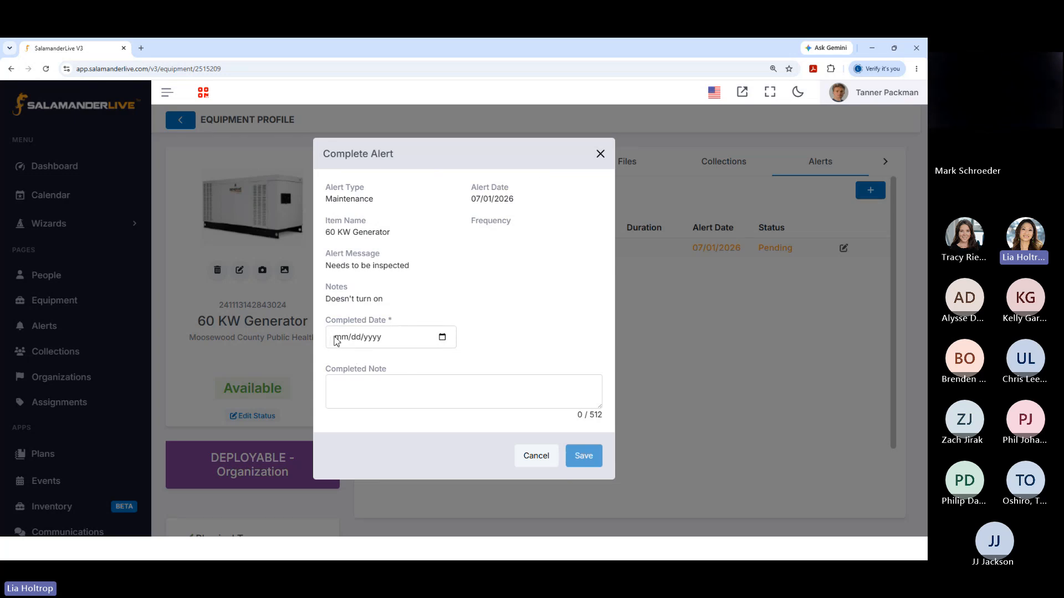
click(442, 338)
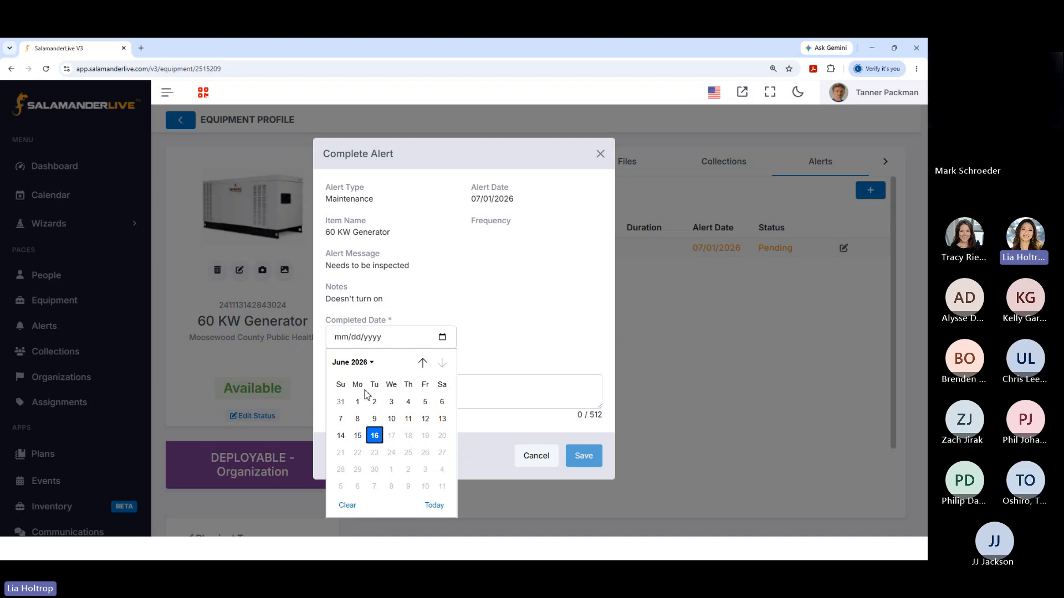
click(547, 307)
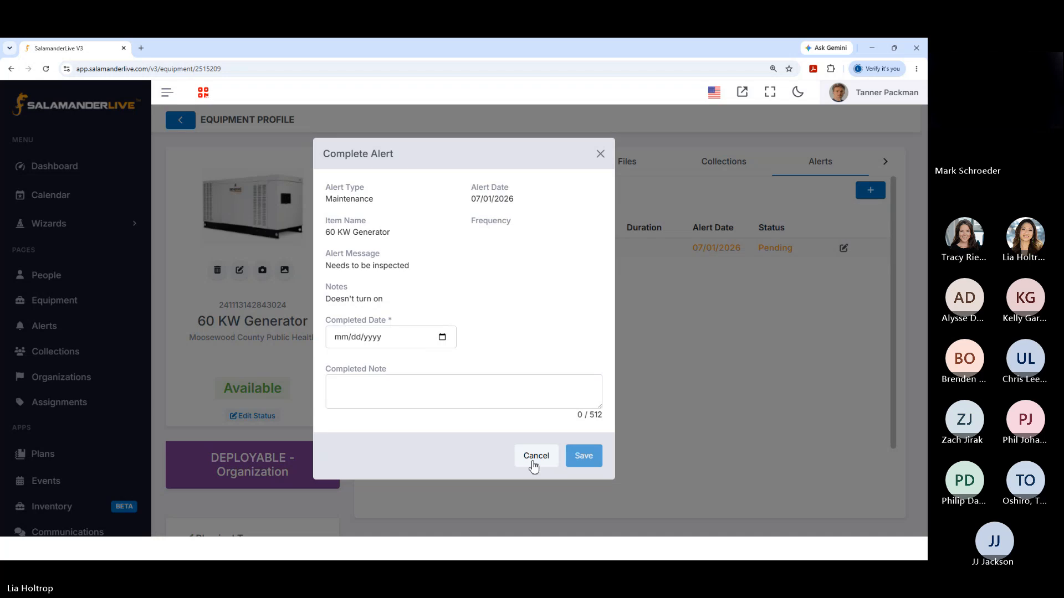
click(535, 458)
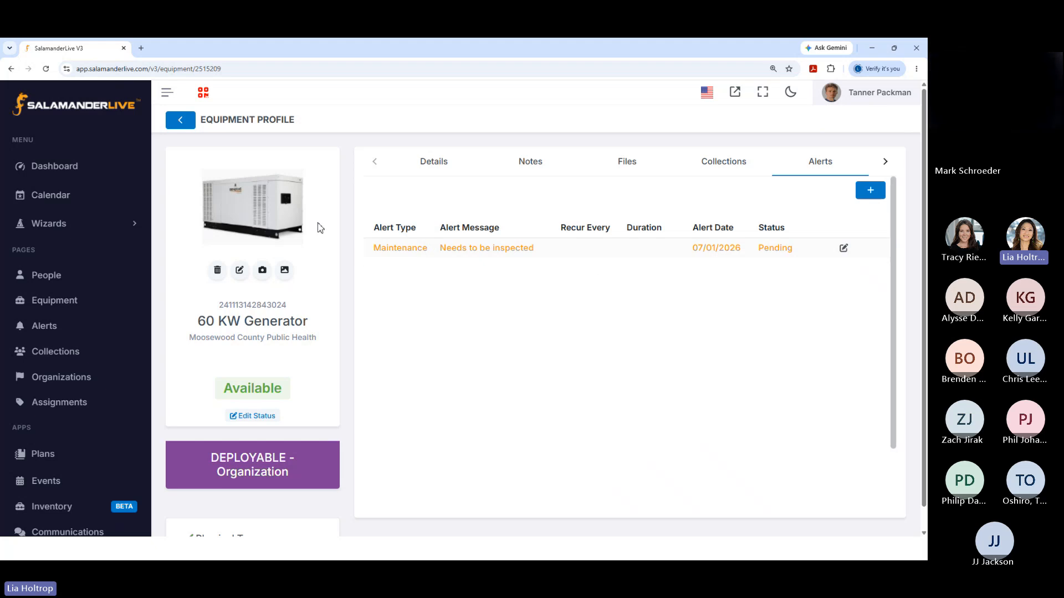
Step: Return to the equipment list, open the AAA Batteries (20 ct) profile and review its details through the Consumable section
click(183, 120)
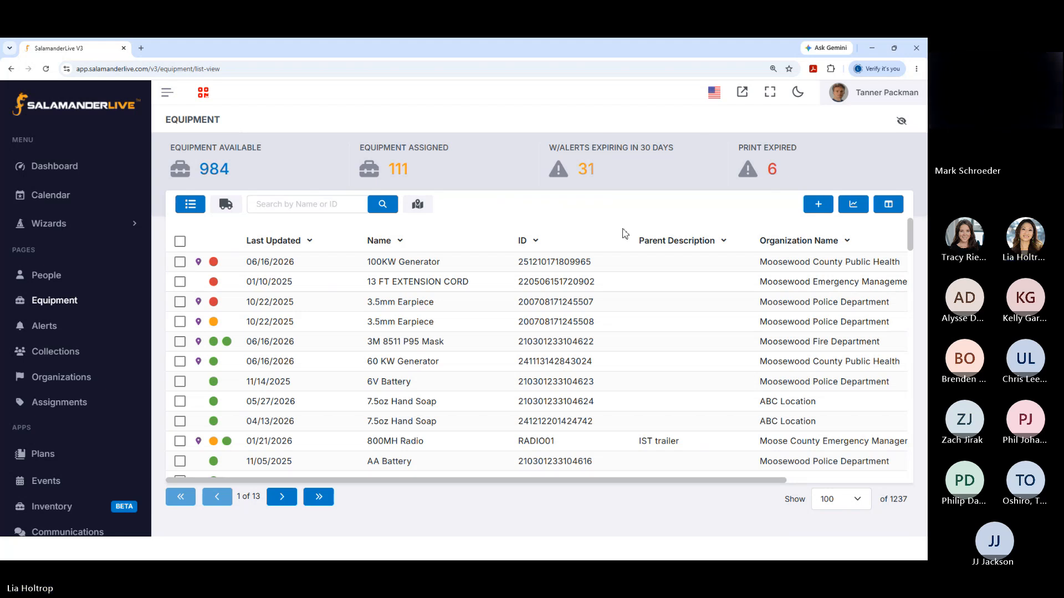
scroll(443, 398, down, 2)
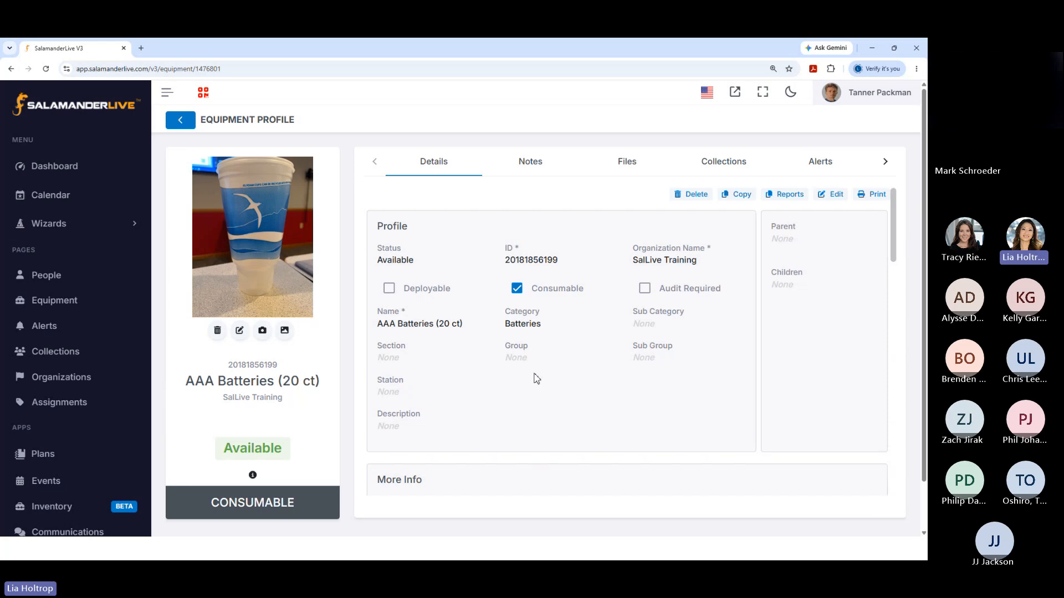
scroll(534, 376, down, 2)
scroll(536, 378, down, 8)
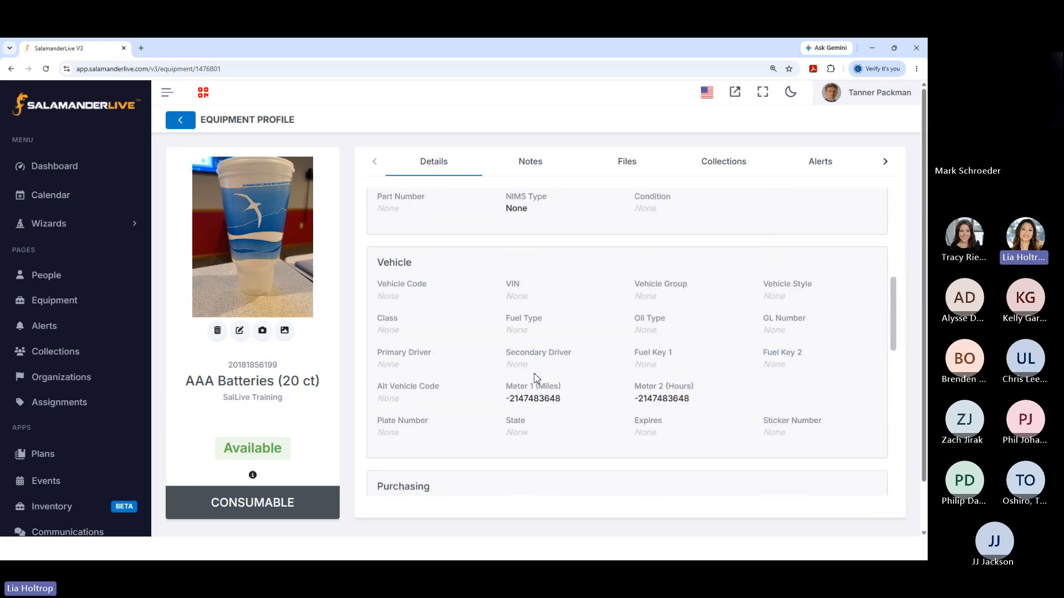
scroll(536, 379, down, 6)
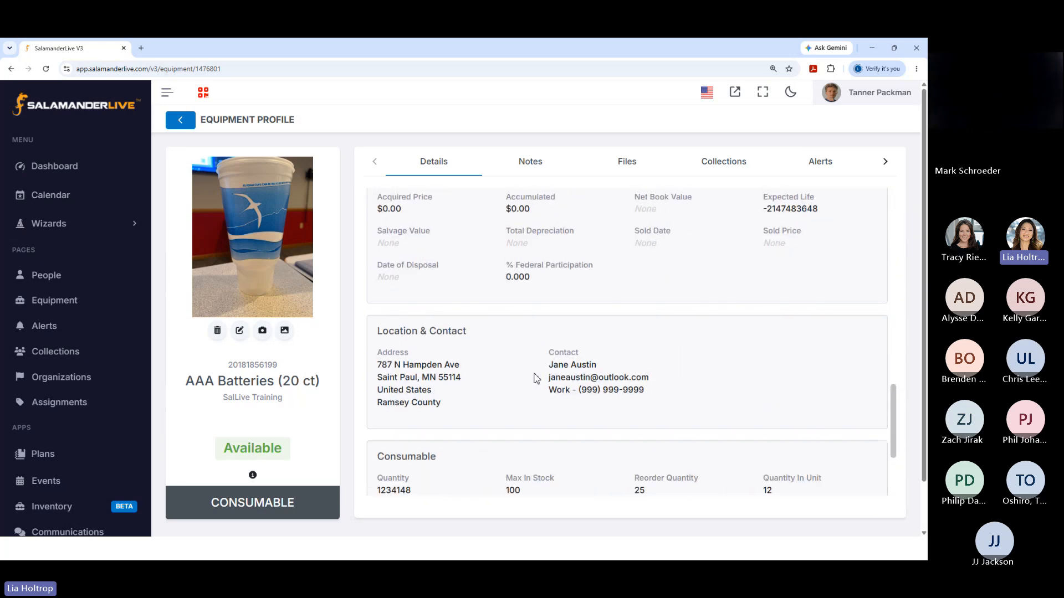
scroll(537, 378, down, 3)
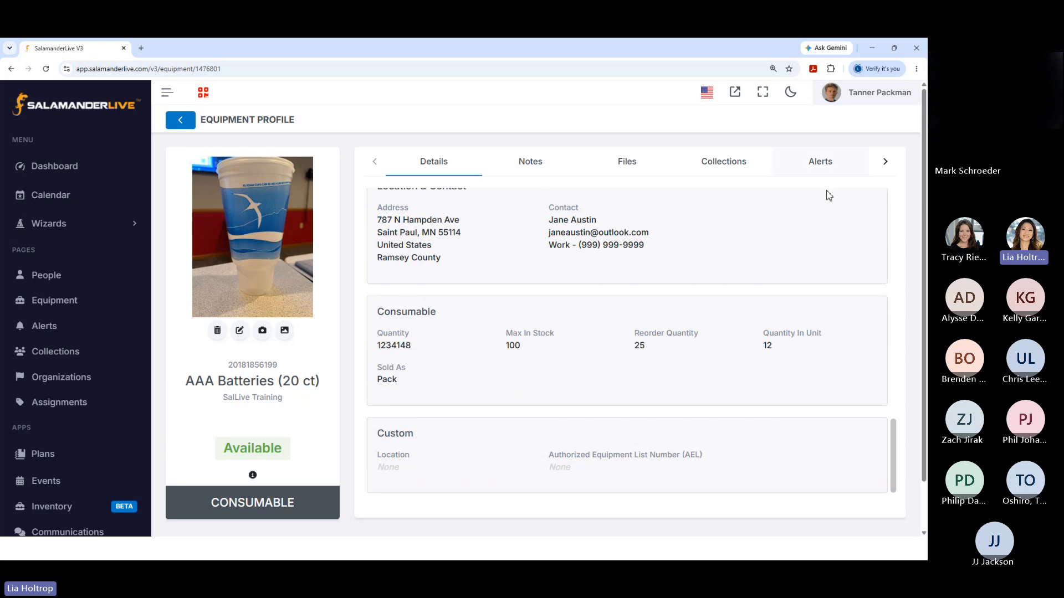
scroll(881, 289, up, 5)
scroll(872, 254, up, 10)
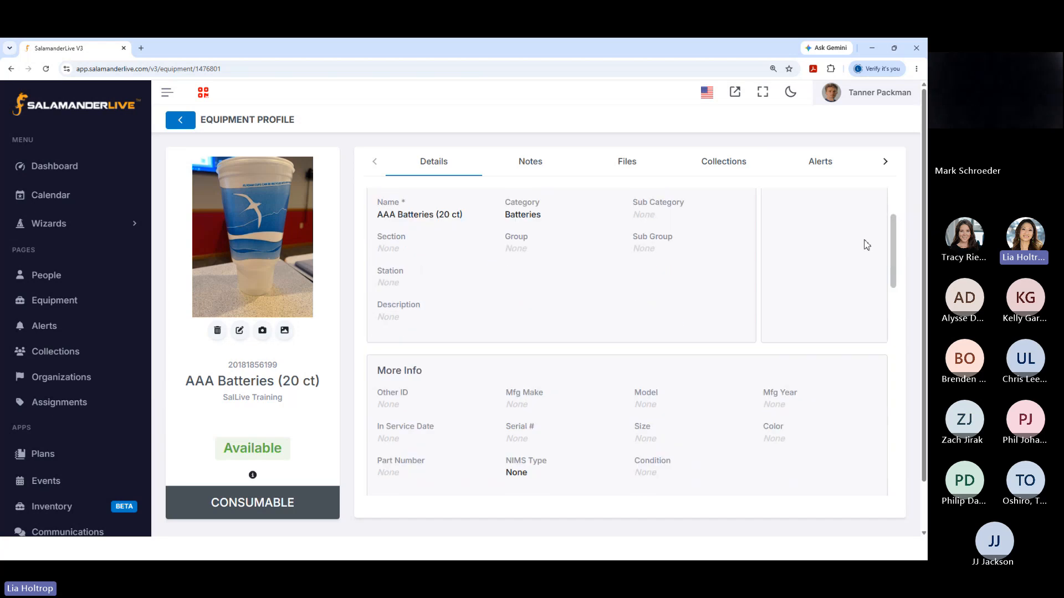
Step: Open the AAA Batteries record for editing and examine its consumable Quantity and Reorder Quantity values
click(832, 198)
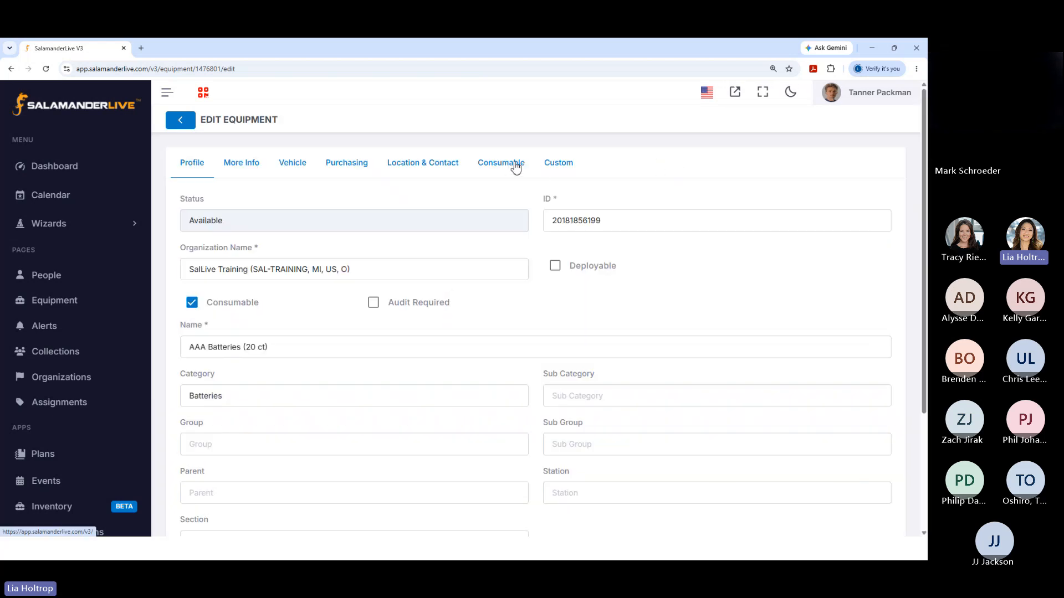
click(515, 166)
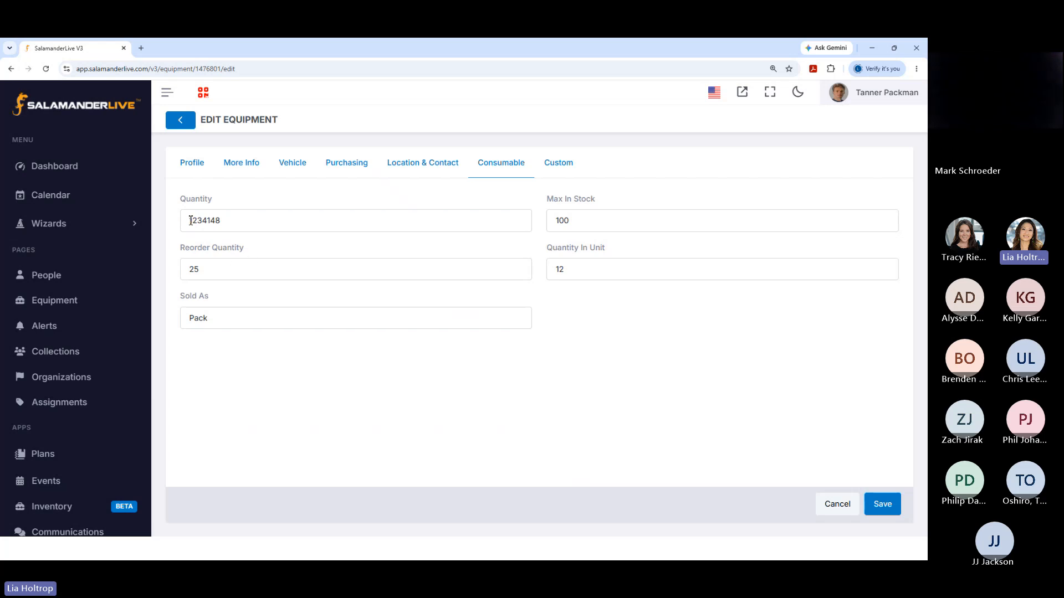
drag(189, 220, 254, 224)
drag(189, 269, 211, 269)
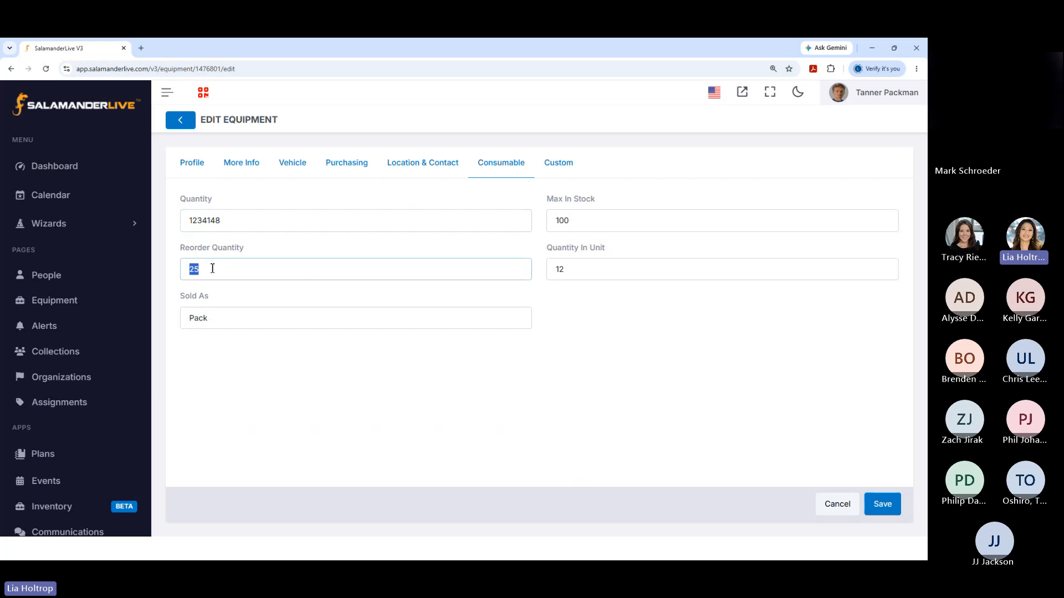
click(212, 269)
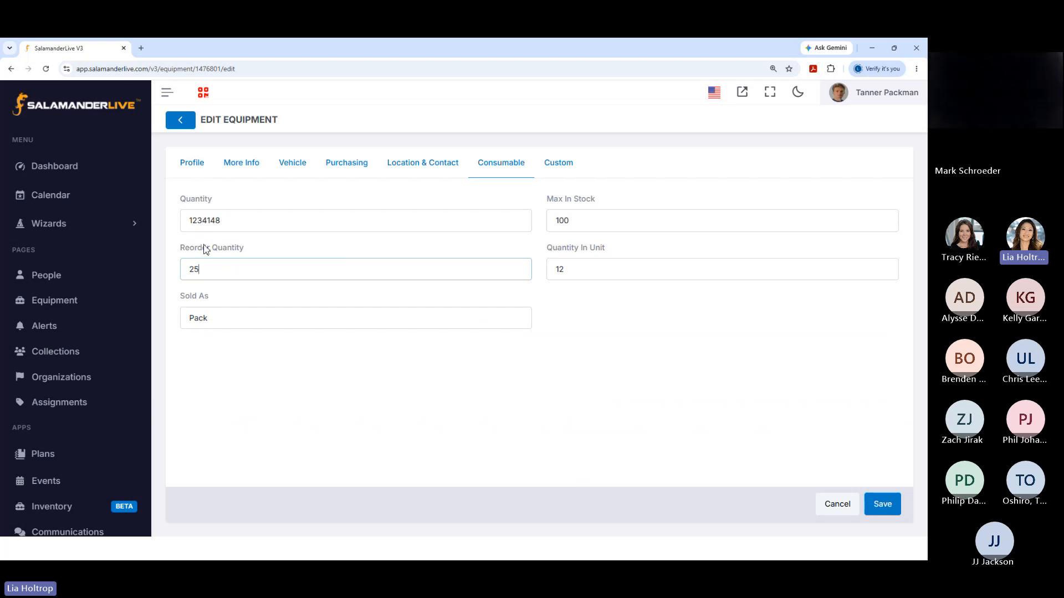
Step: Enter a quantity of 24 and a reorder quantity of 25 for the batteries, and discard the edits
double_click(228, 221)
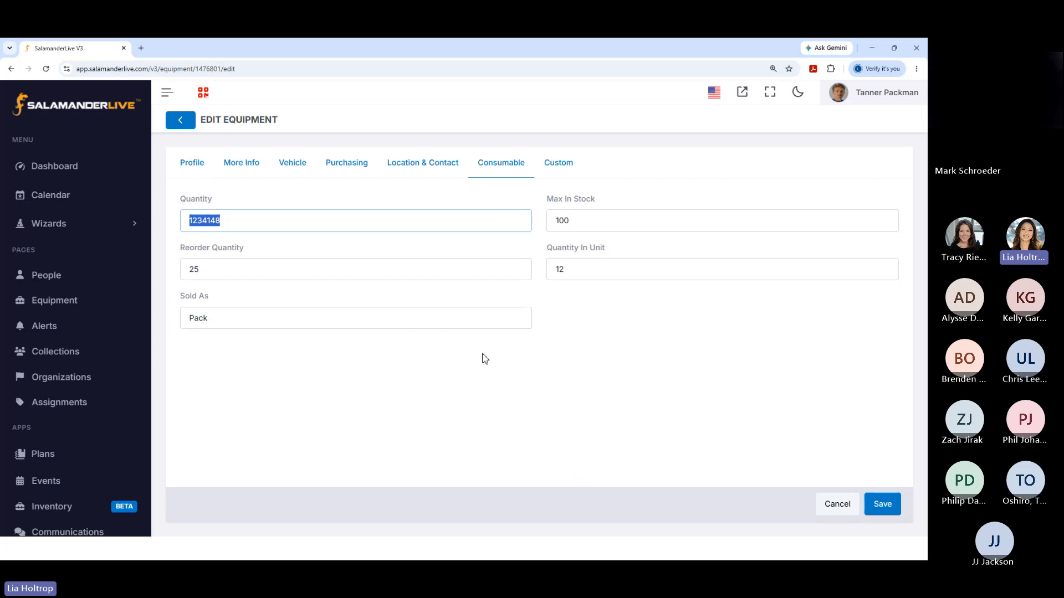
text(24)
key(Tab)
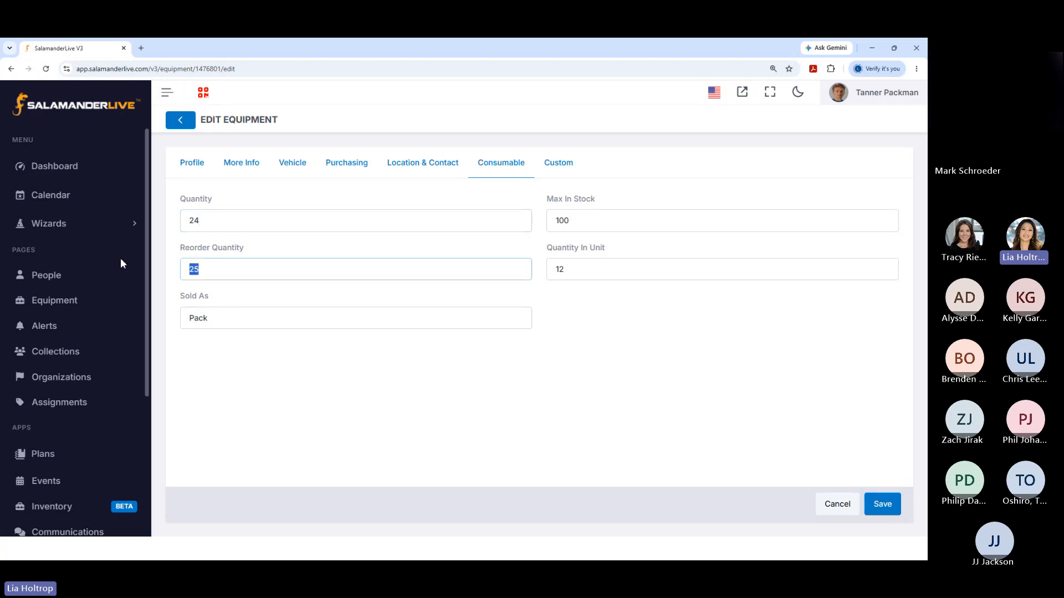
key(BackSpace)
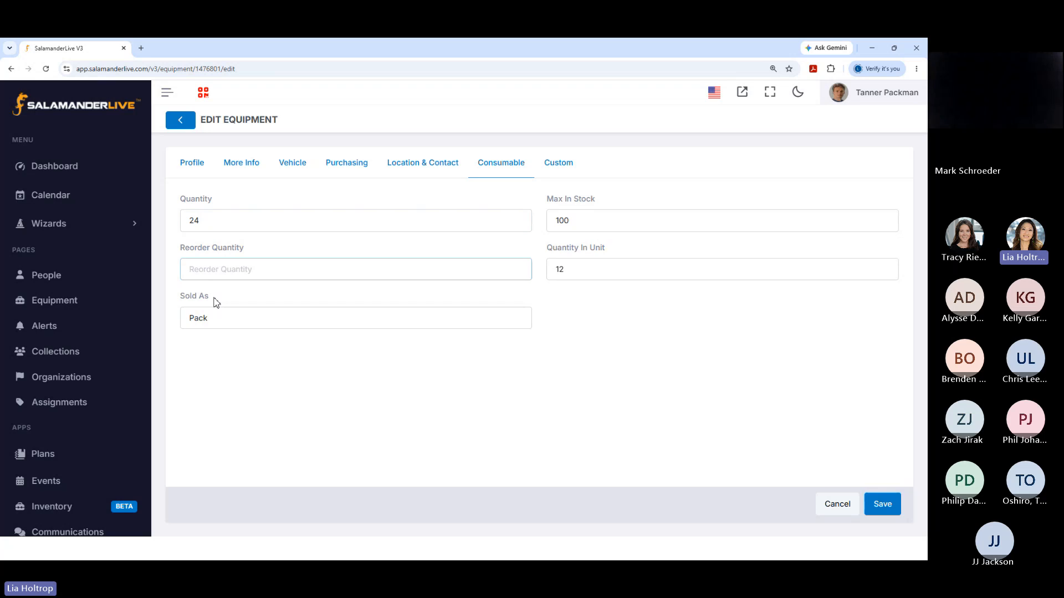
text(25)
click(836, 509)
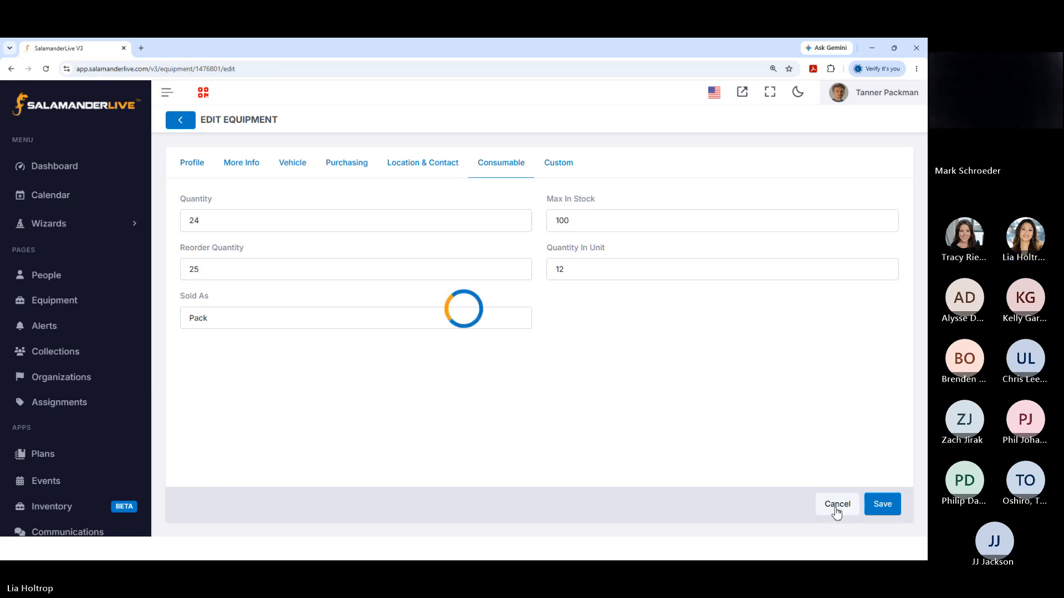
Step: Review the AAA Batteries profile's reorder alerts, including messages, dates and statuses, through to the oldest entry
click(832, 161)
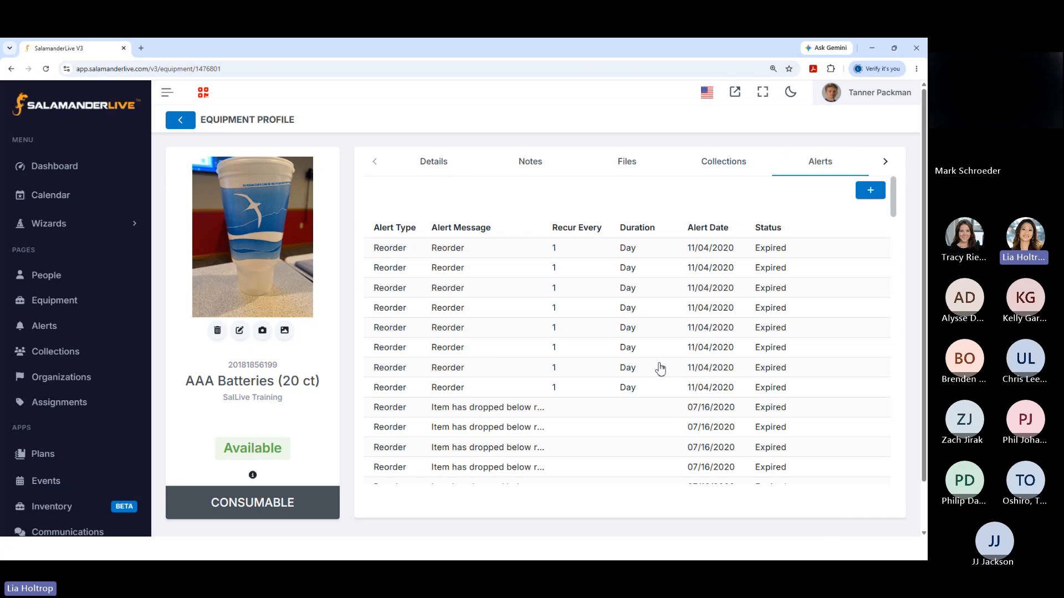
scroll(660, 368, down, 5)
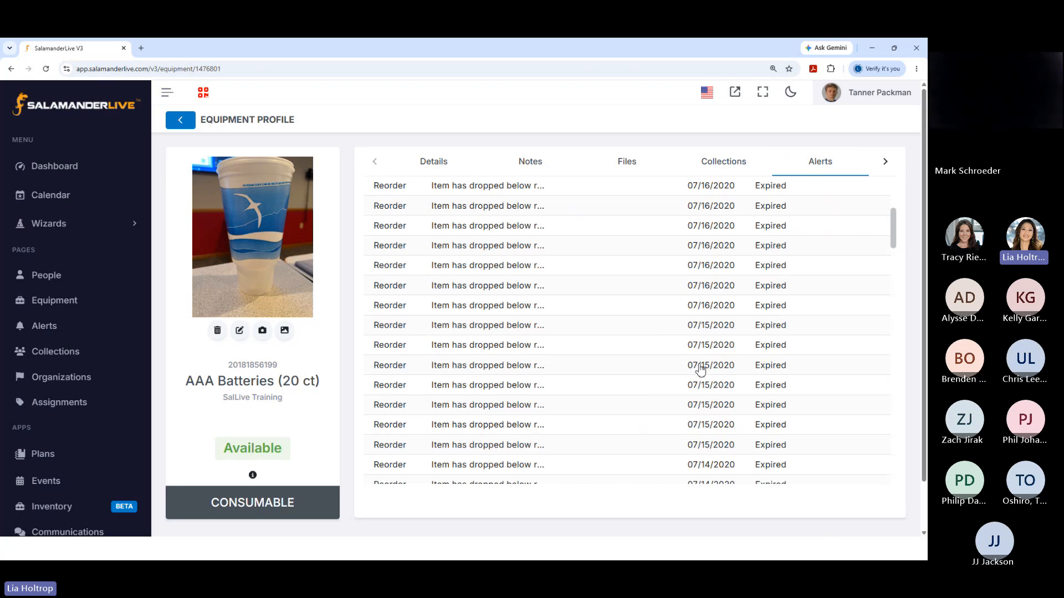
scroll(704, 368, down, 3)
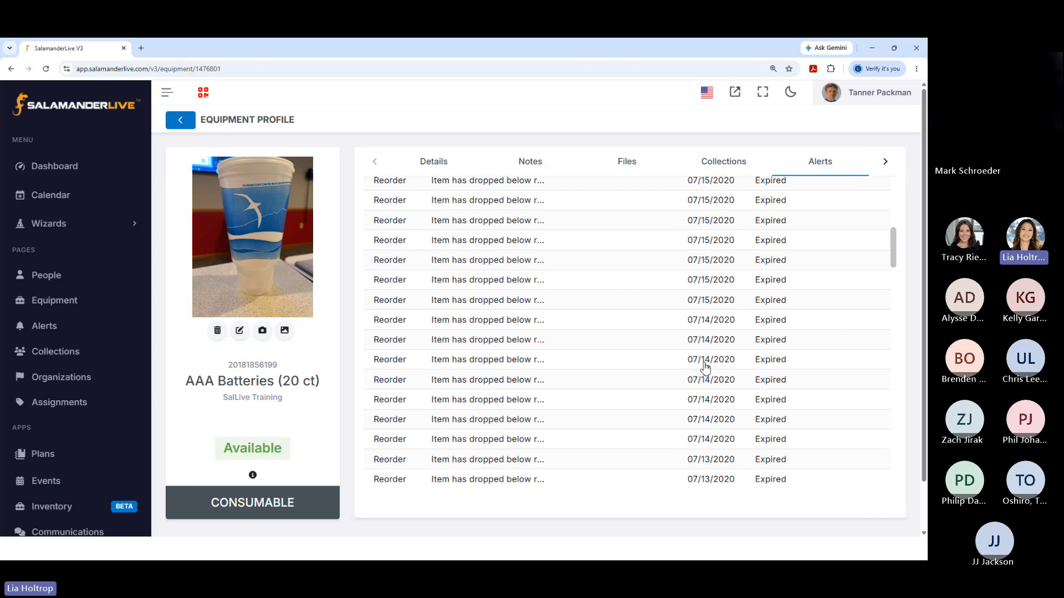
scroll(705, 367, down, 5)
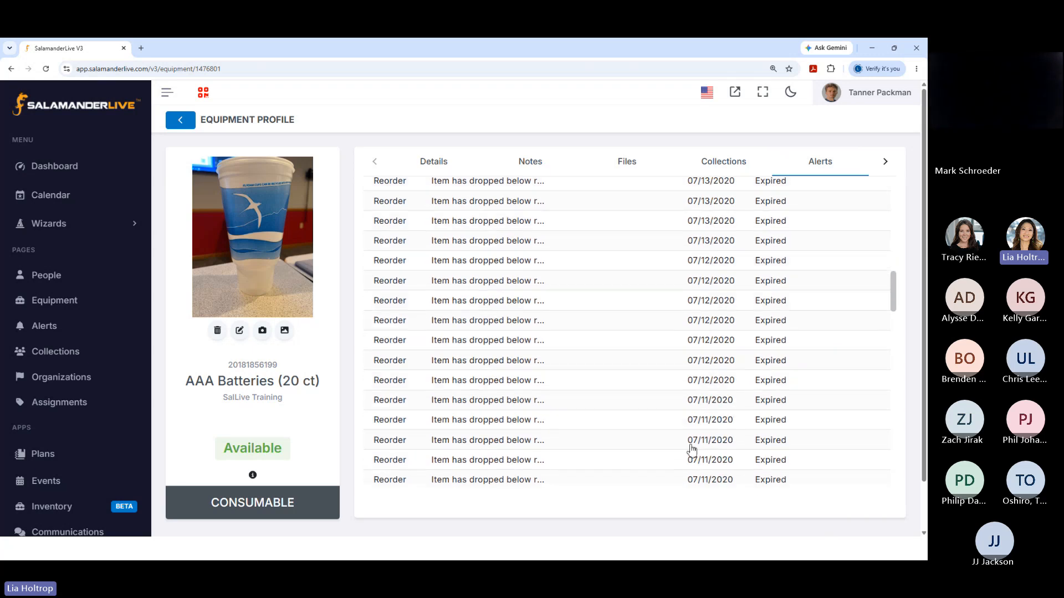
scroll(693, 446, up, 6)
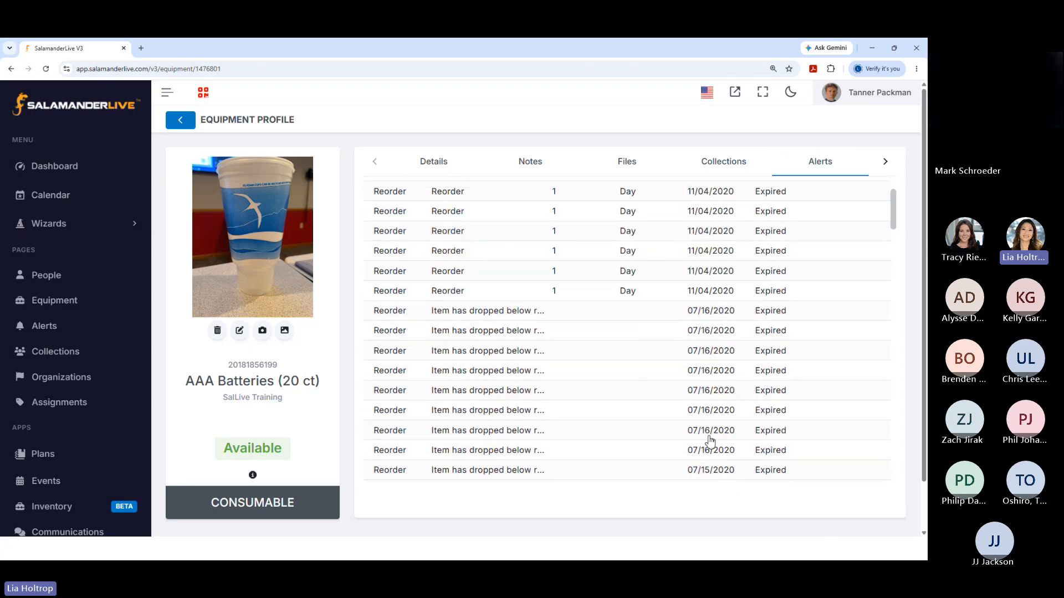
scroll(711, 441, up, 2)
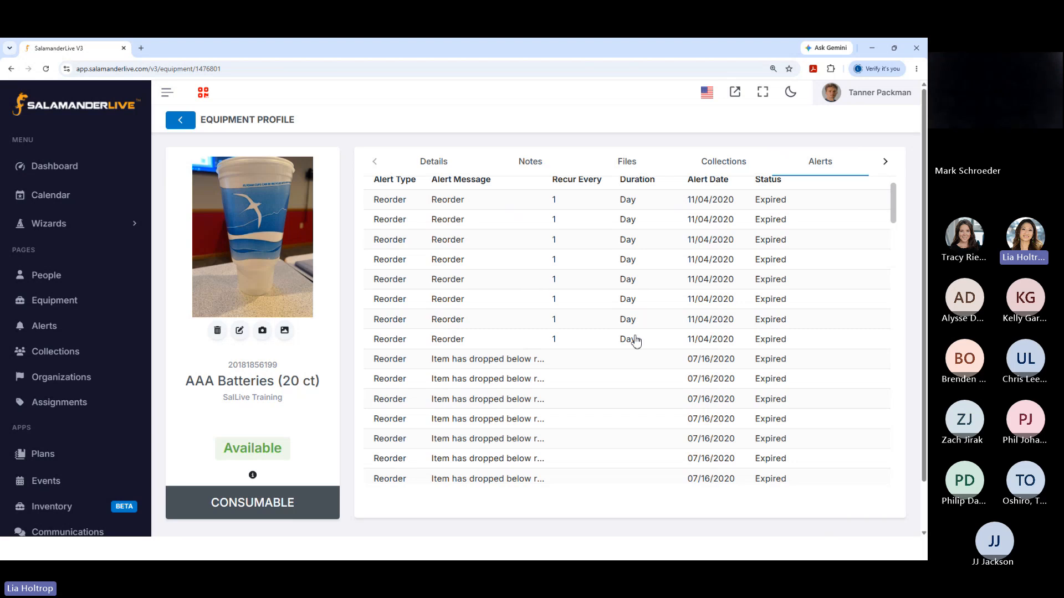
scroll(637, 347, down, 5)
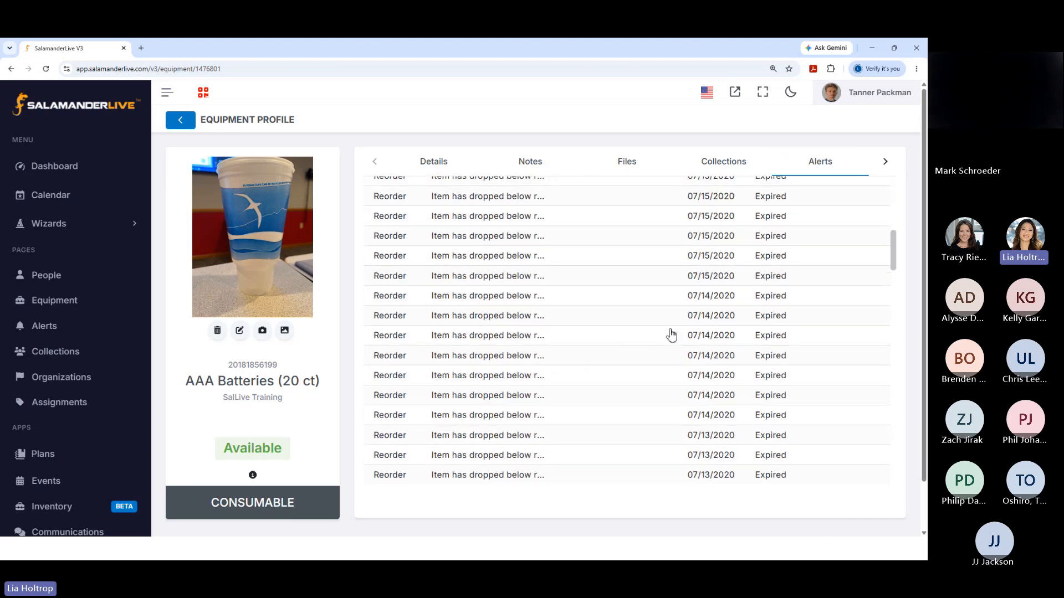
scroll(672, 335, down, 5)
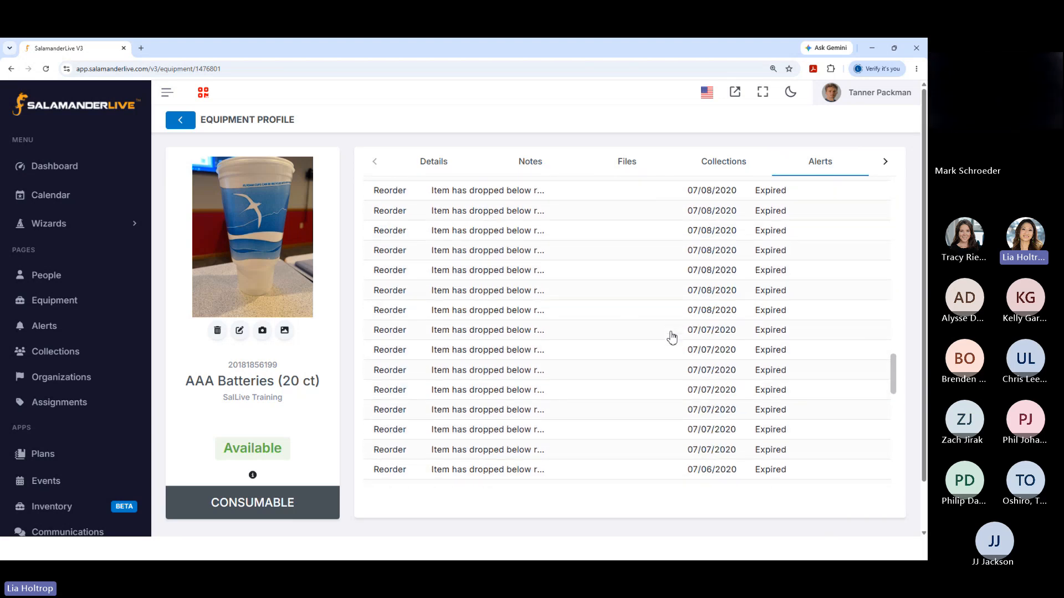
scroll(672, 336, down, 5)
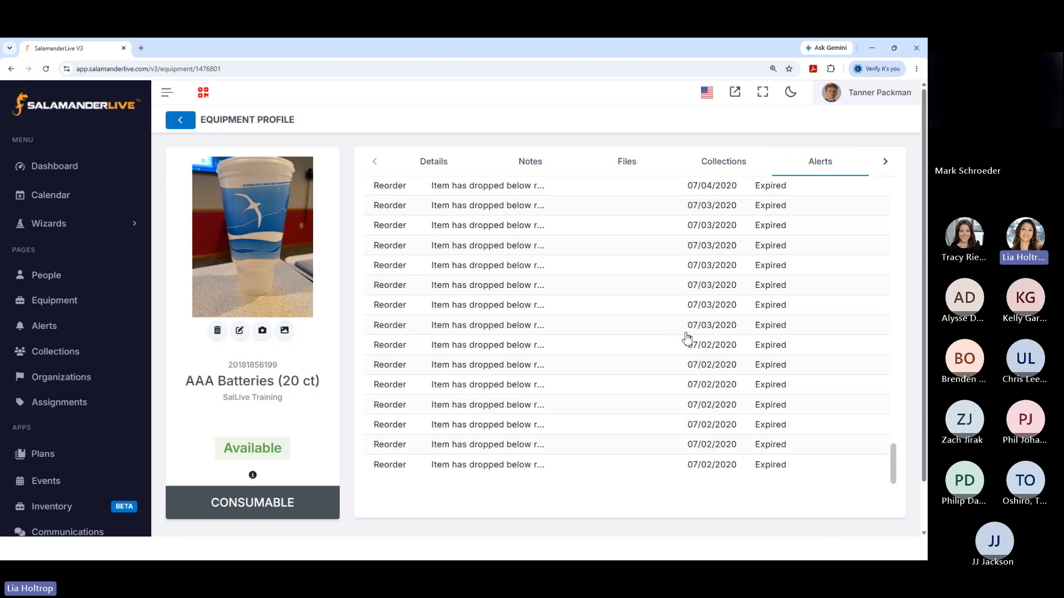
scroll(722, 468, down, 1)
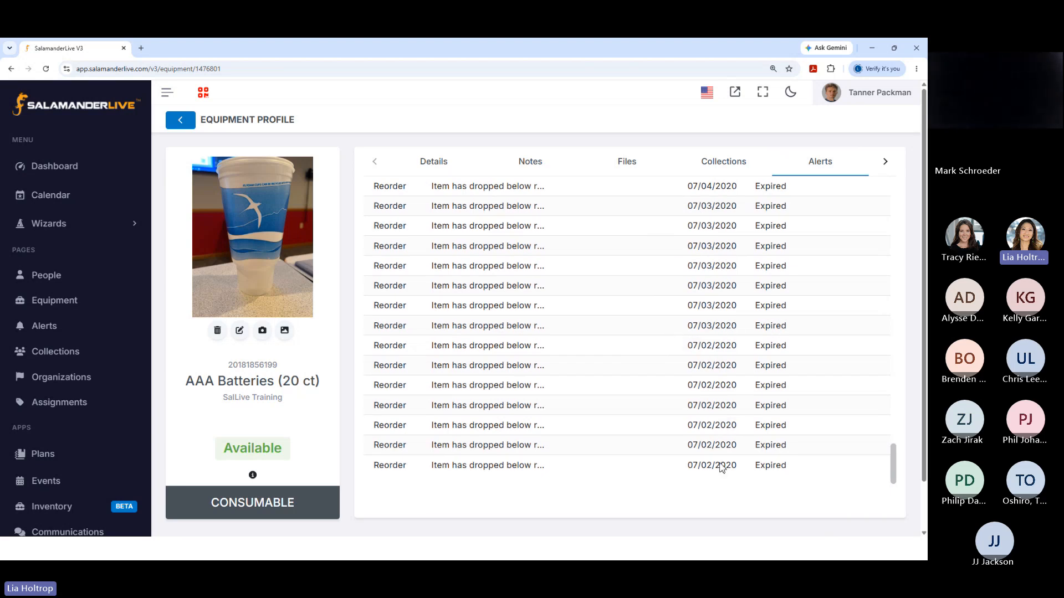
Step: View the completion form of the last 07/02/2020 reorder alert without saving, and go back to the newest alerts
click(722, 466)
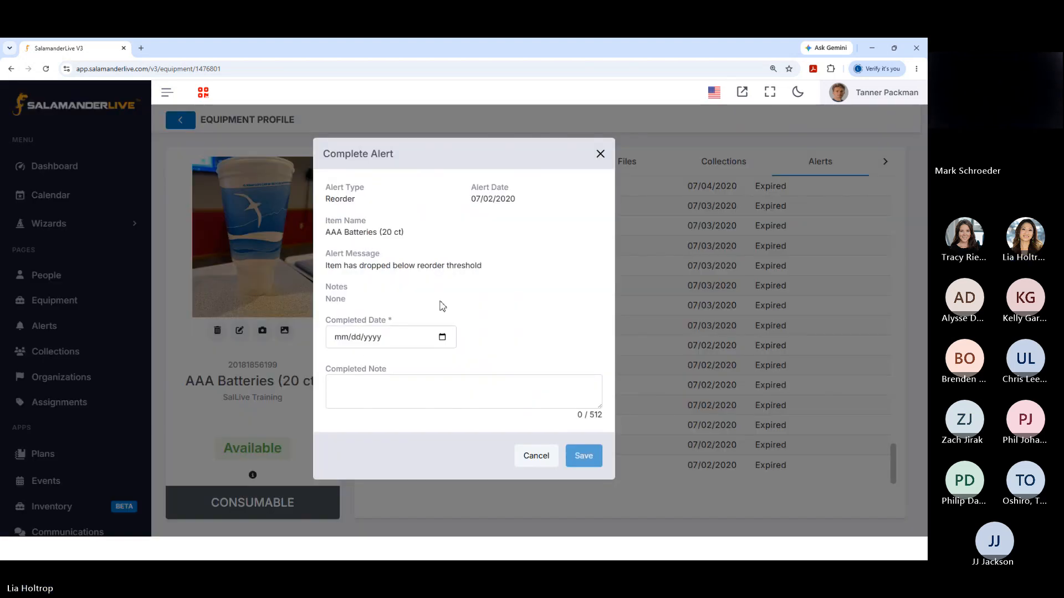
click(538, 455)
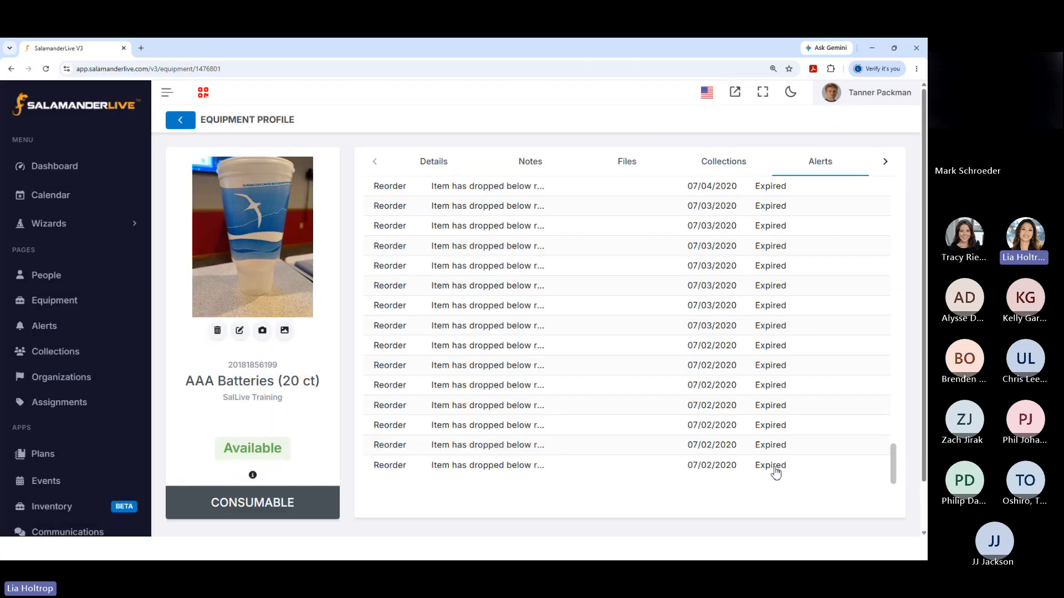
scroll(780, 471, up, 4)
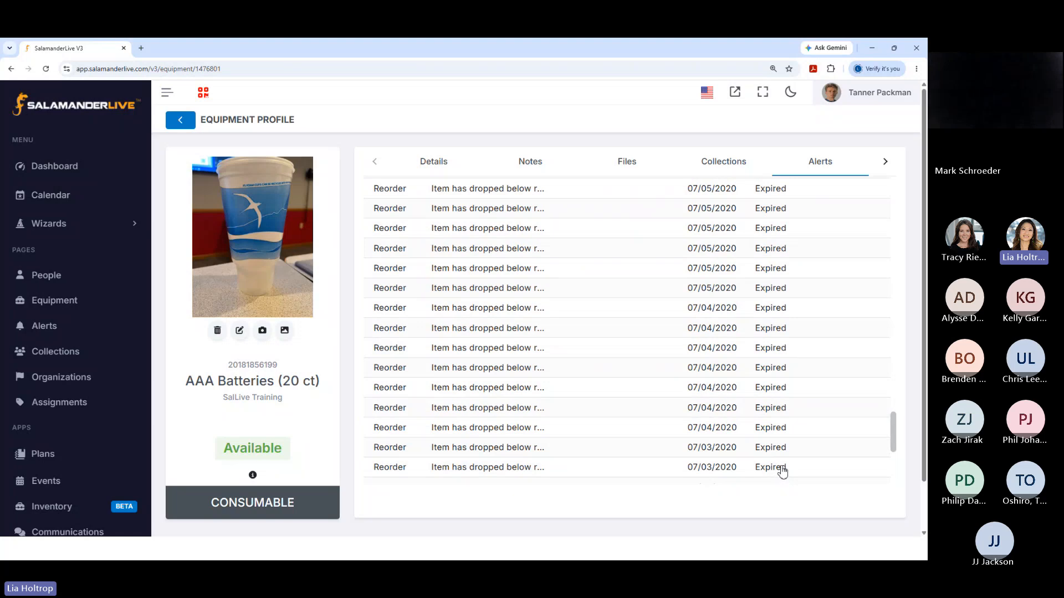
scroll(782, 471, up, 10)
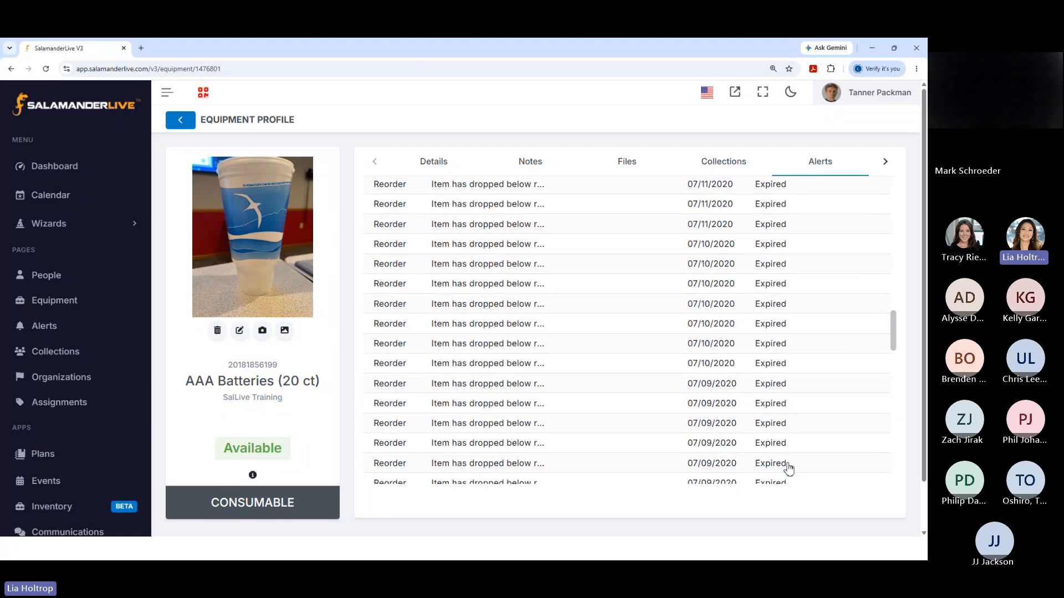
scroll(789, 469, up, 10)
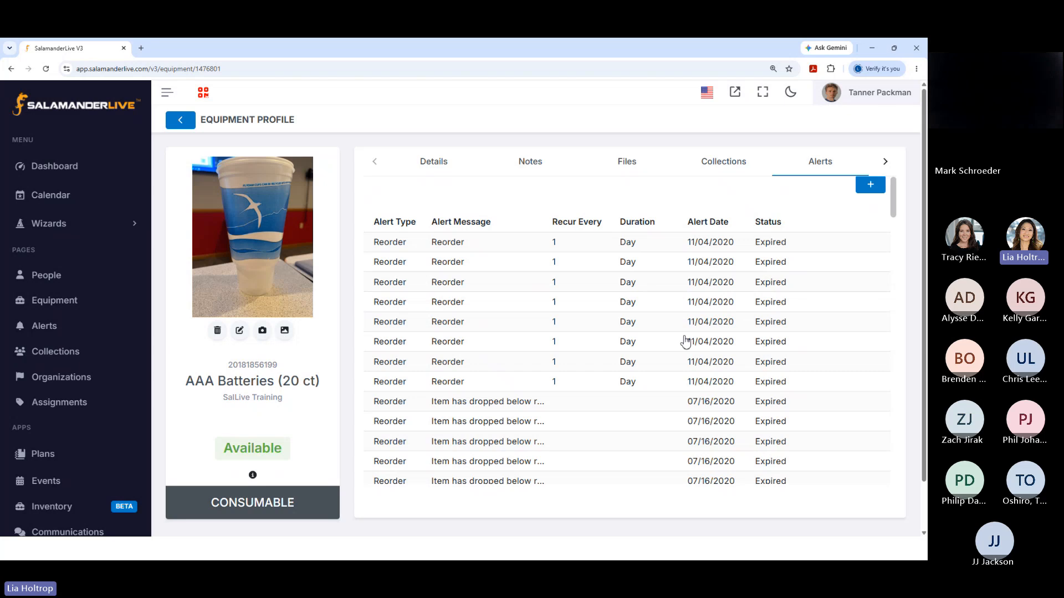
scroll(713, 323, down, 1)
scroll(715, 333, down, 2)
scroll(719, 339, up, 4)
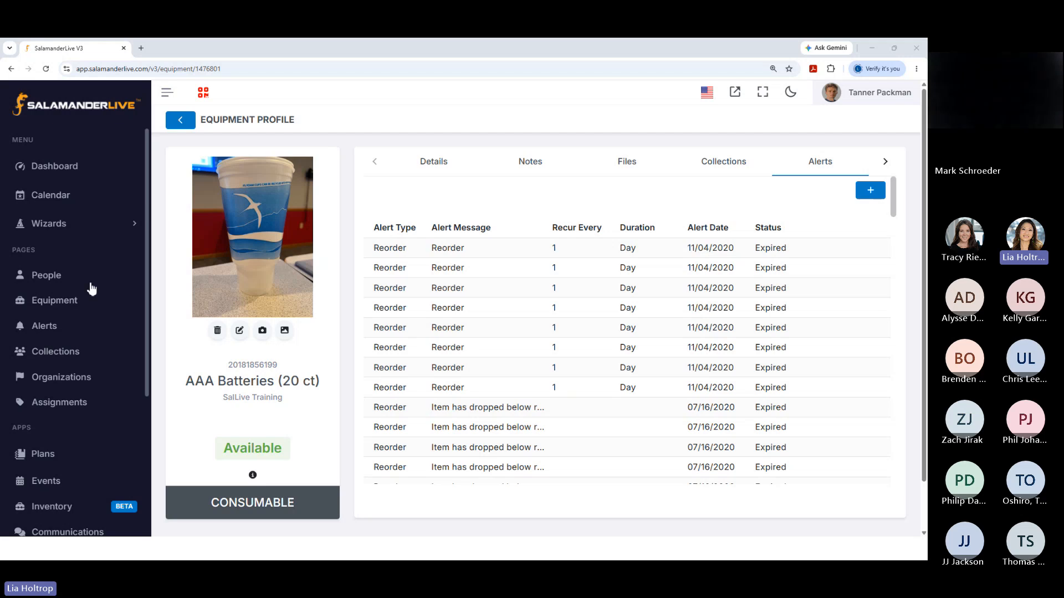
Step: In the Alerts list, make the Completed By User, Completed Date, Completed Note and Alert Message columns visible
click(49, 331)
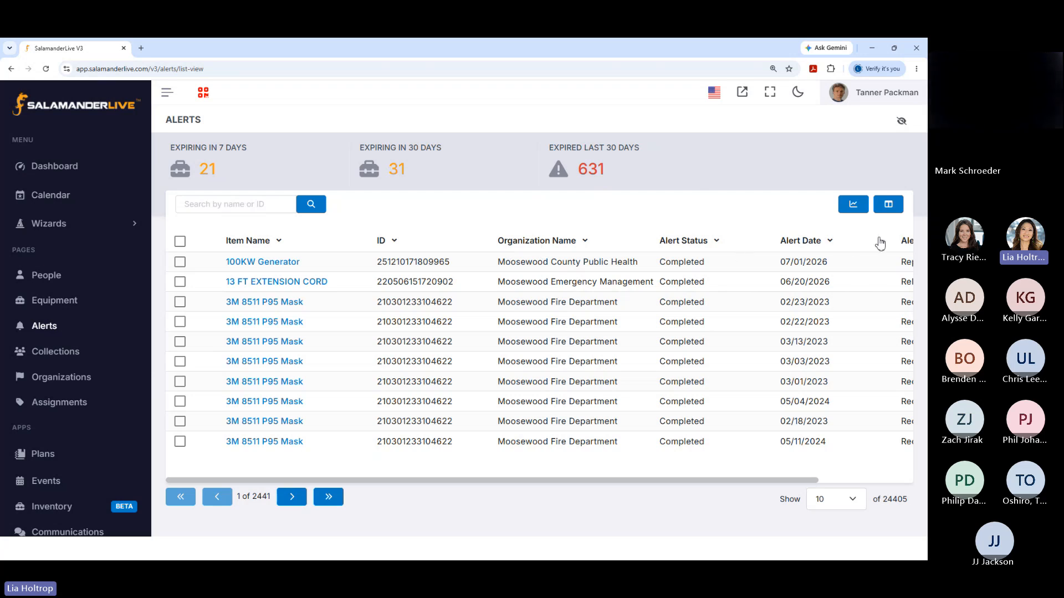
click(889, 204)
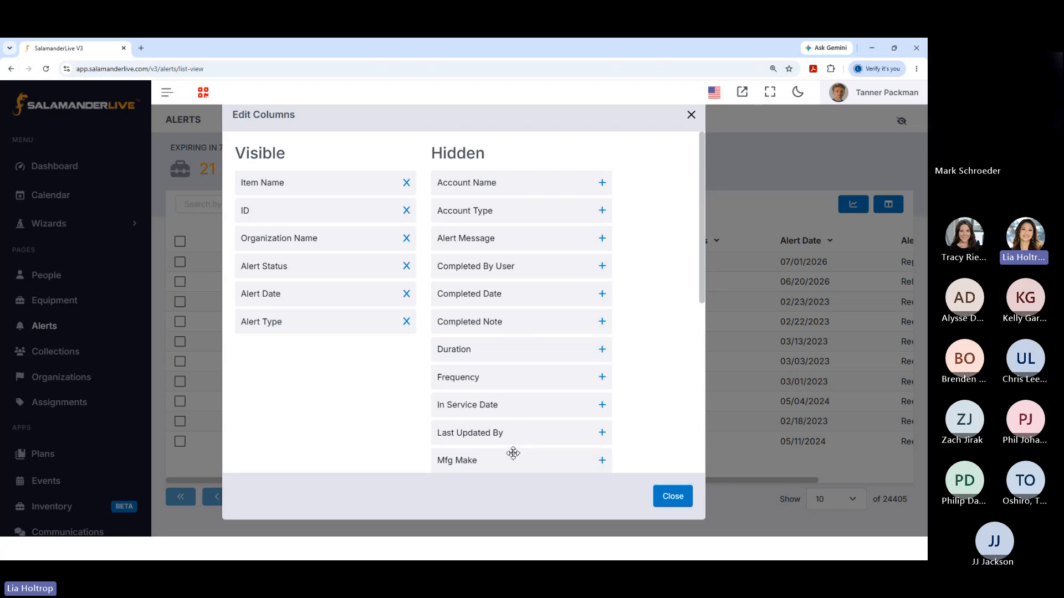
click(602, 268)
click(603, 268)
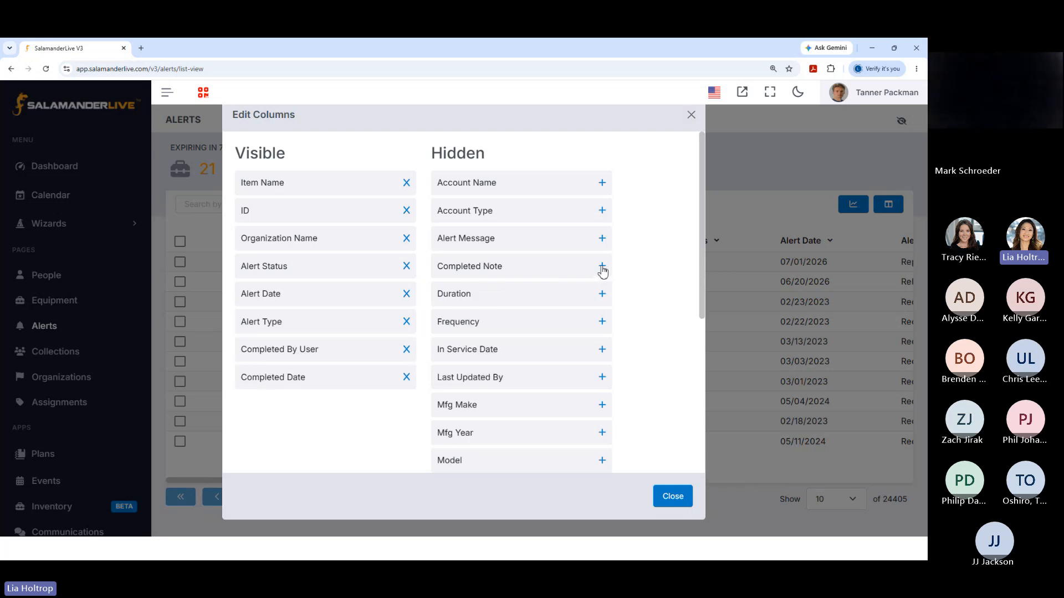
click(603, 268)
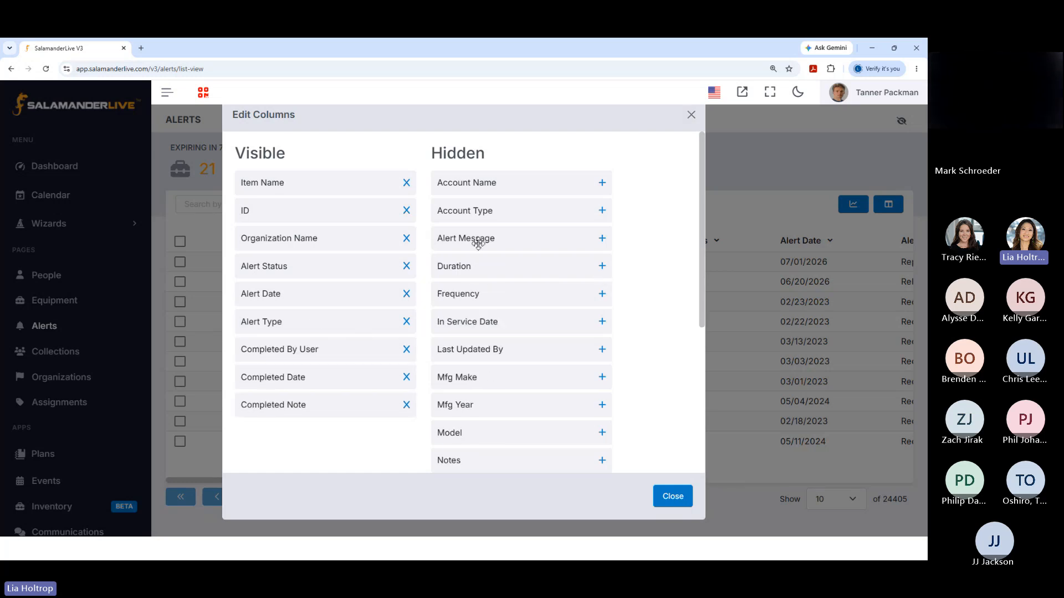
click(602, 239)
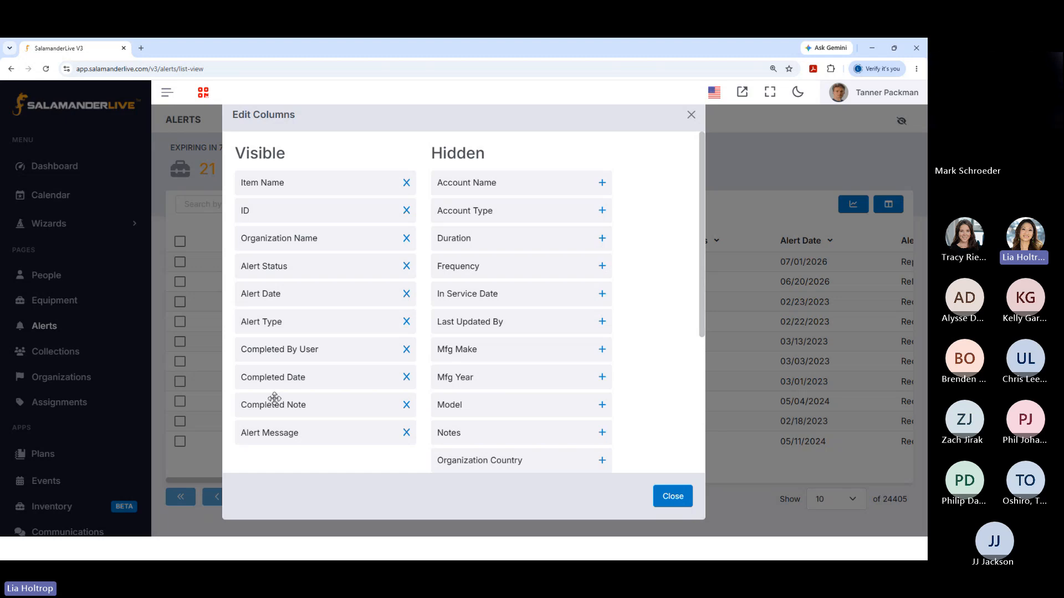
Step: Move the Alert Message column directly after Alert Type and review the added columns in the Alerts list
drag(293, 441, 304, 346)
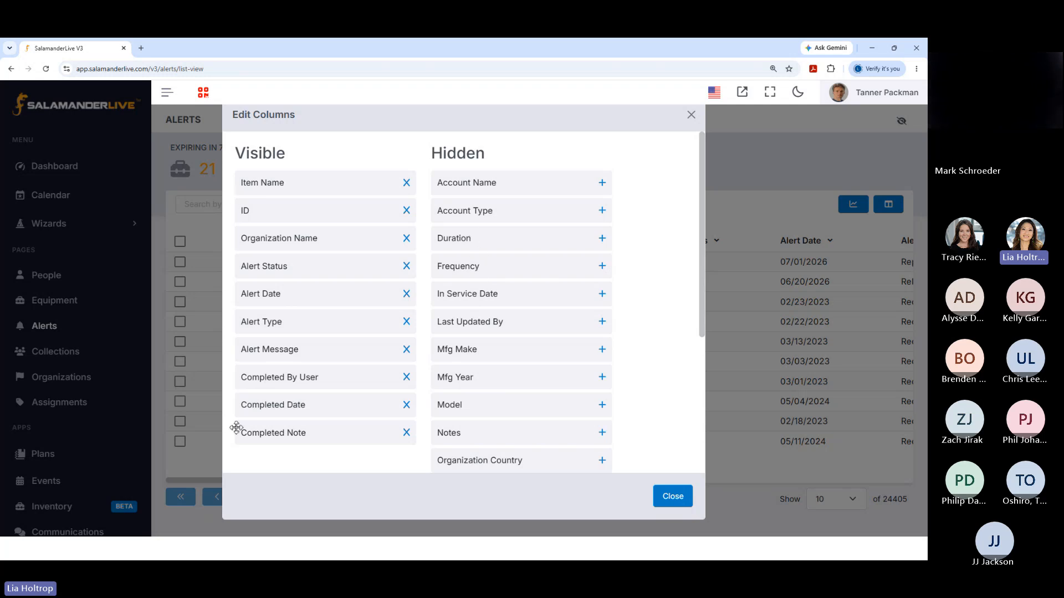
click(677, 503)
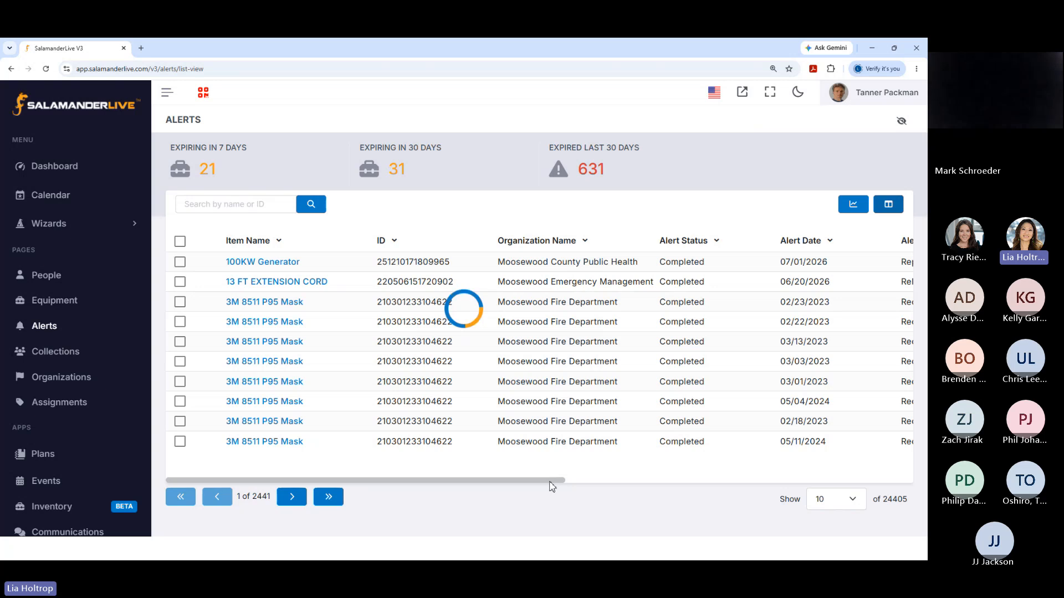
drag(550, 481, 909, 487)
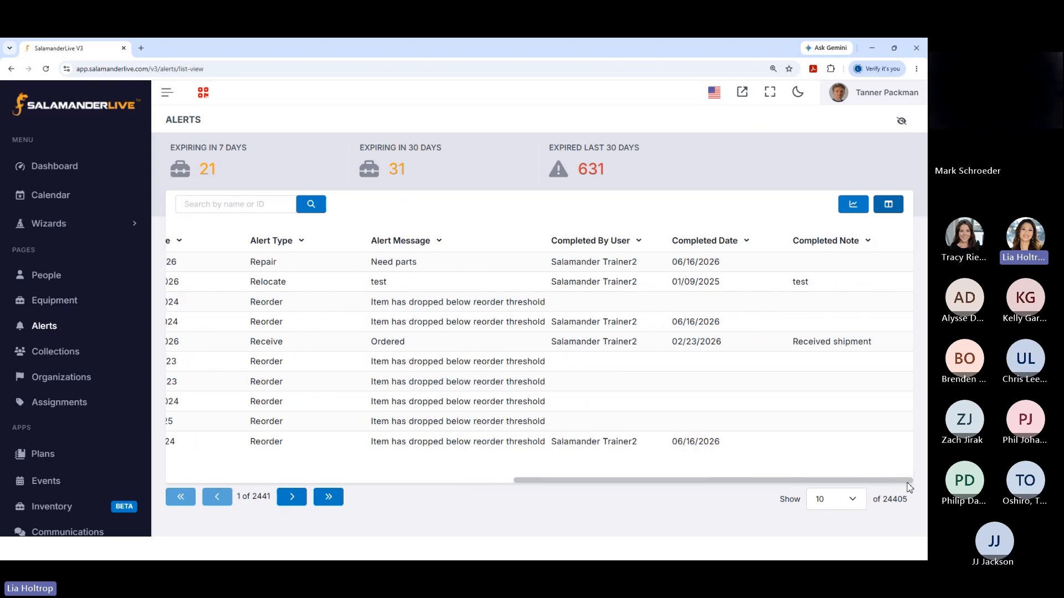
drag(910, 488, 533, 478)
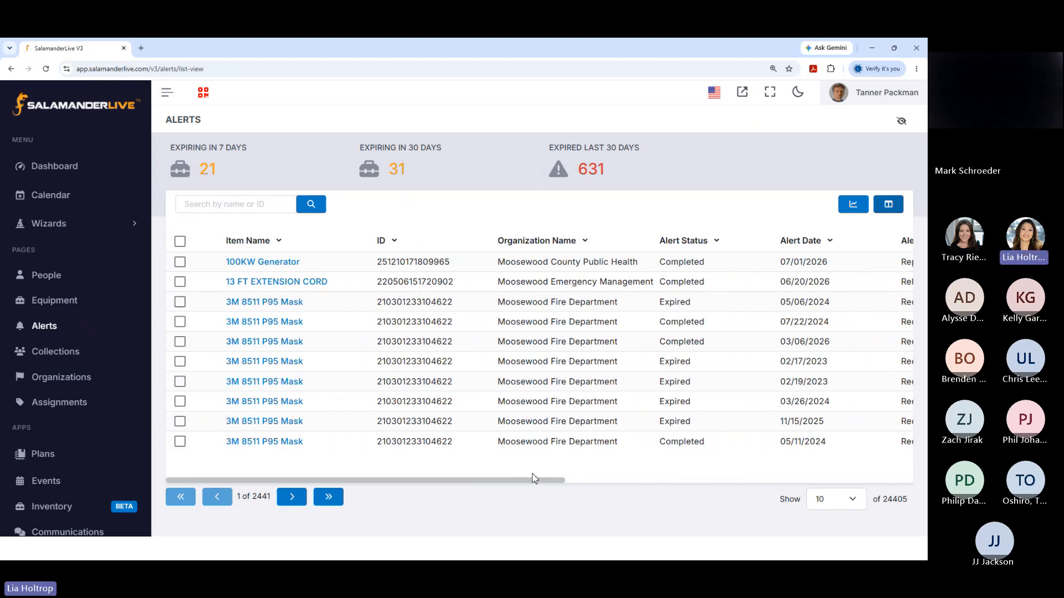
Step: Filter the Alerts list to the Pending status and look through the pending alerts' dates, types and messages
click(697, 243)
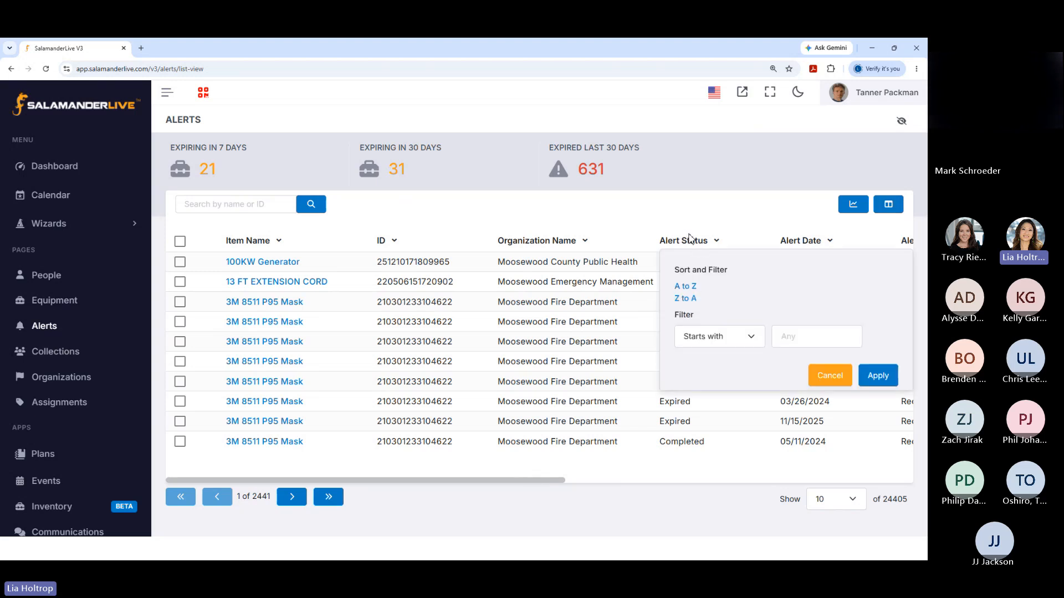
click(804, 338)
text(pend)
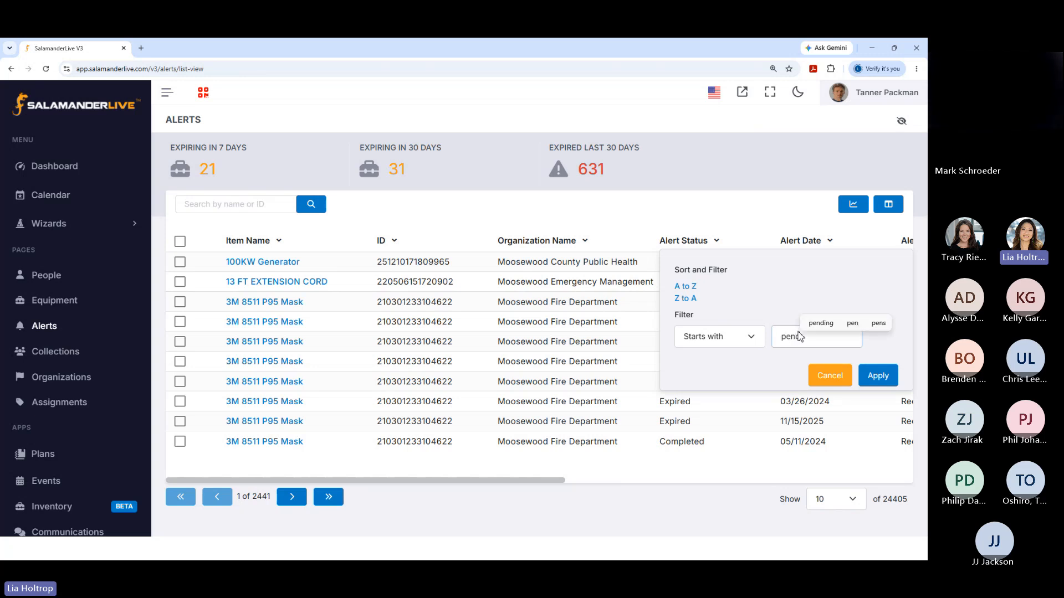
click(799, 336)
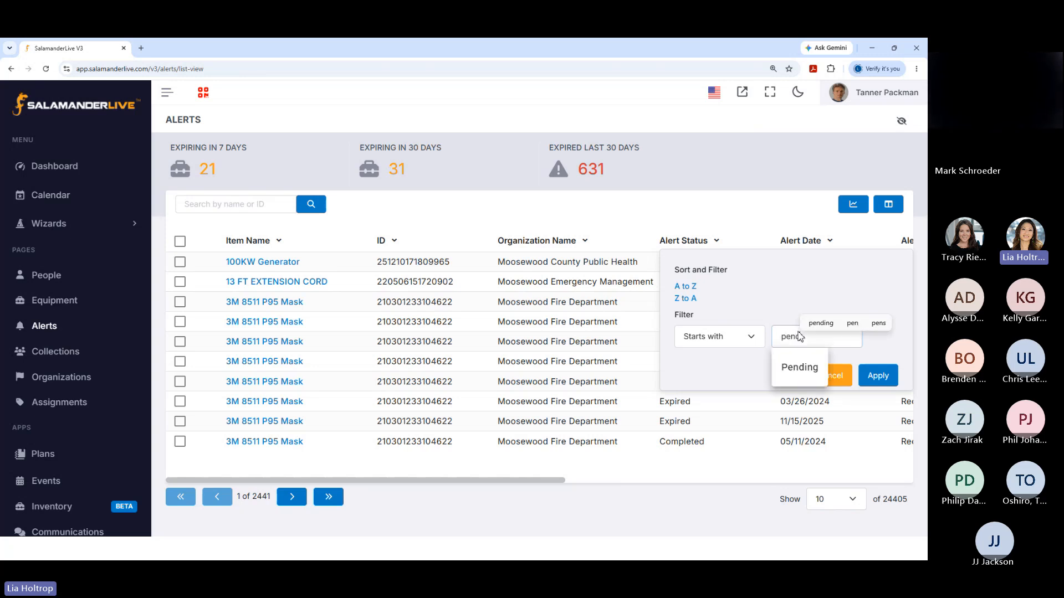
click(796, 368)
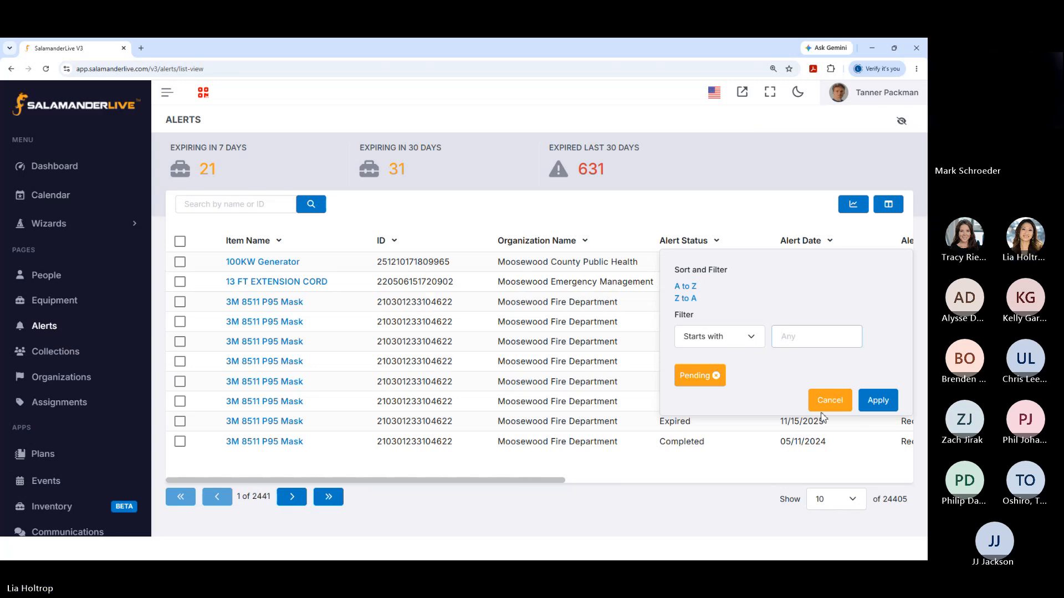
click(878, 401)
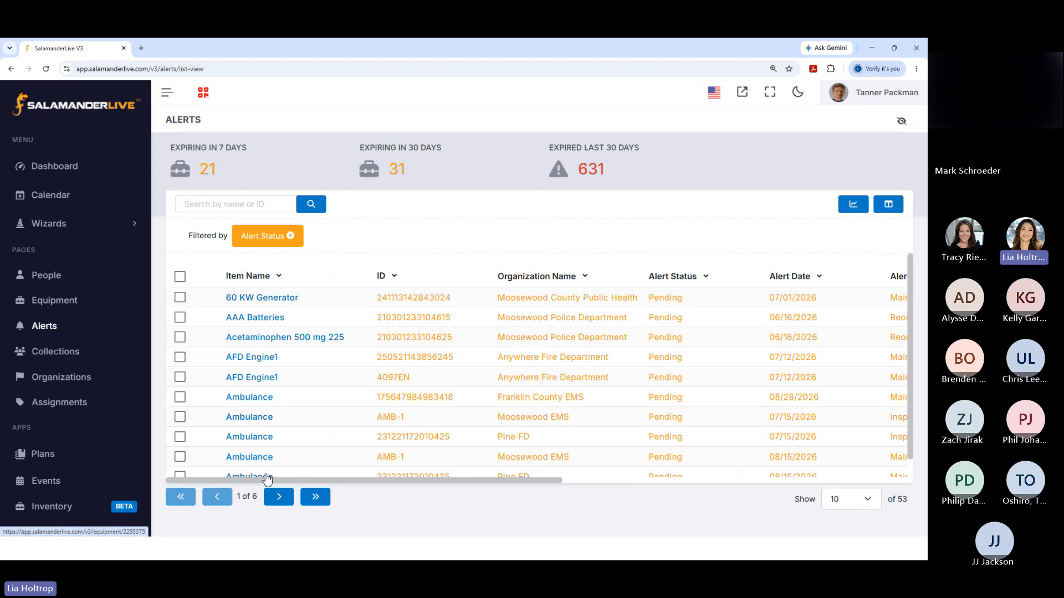
scroll(360, 444, down, 1)
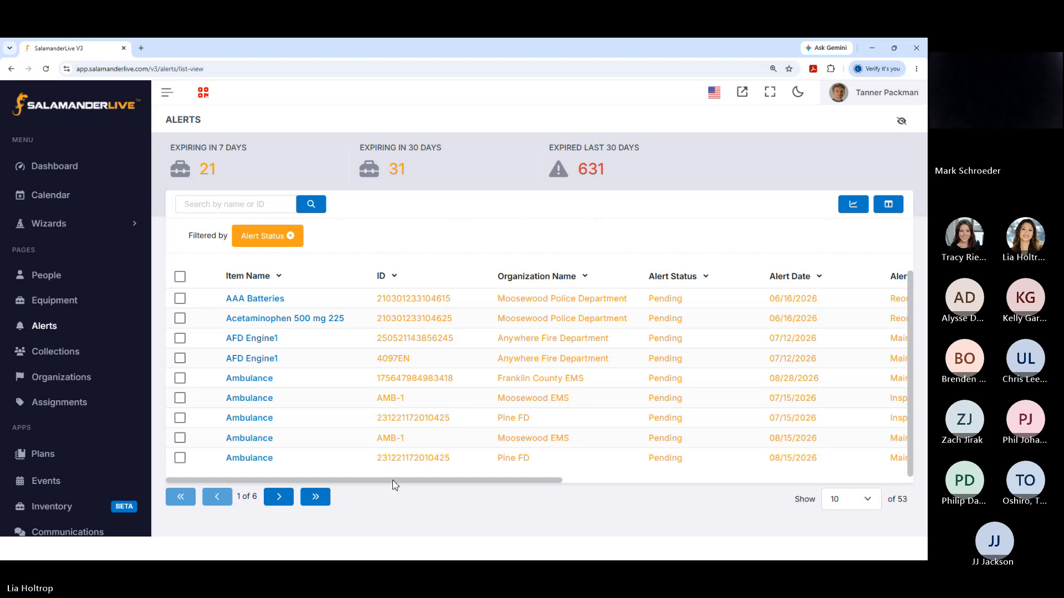
drag(394, 480, 404, 480)
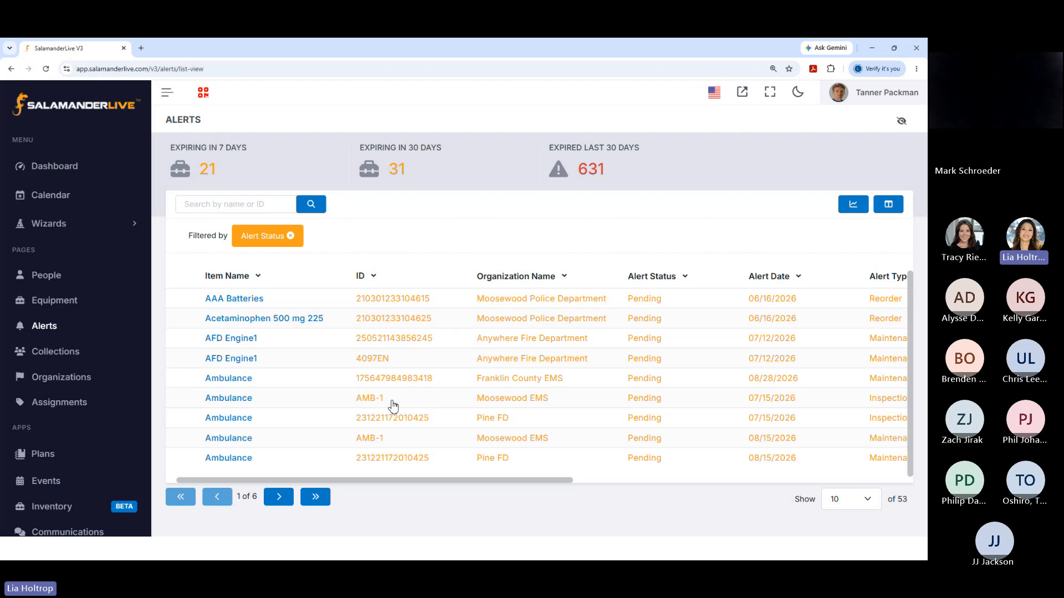
drag(470, 483, 560, 482)
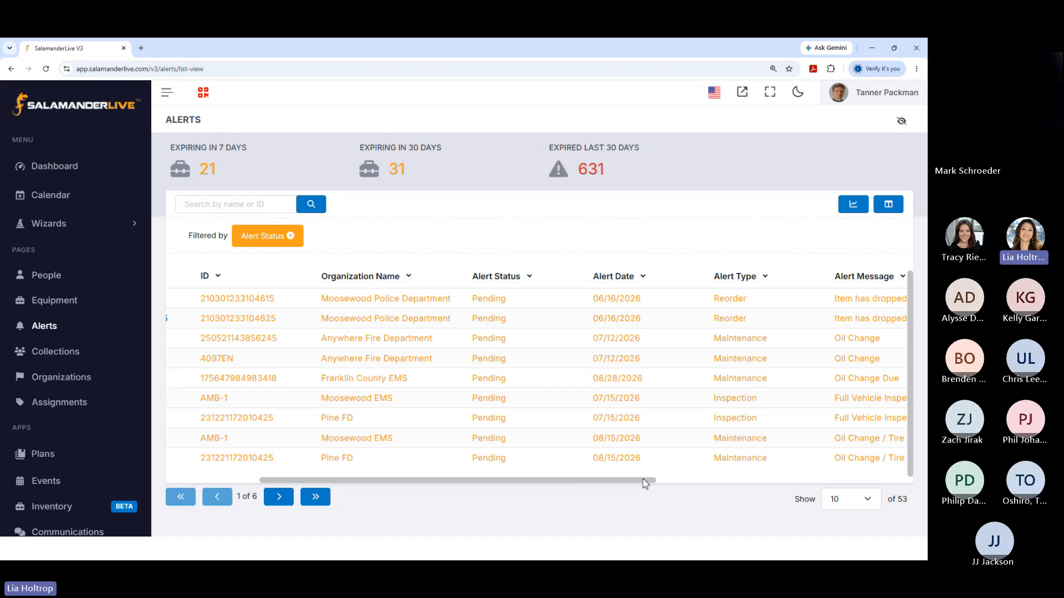
drag(643, 484, 497, 482)
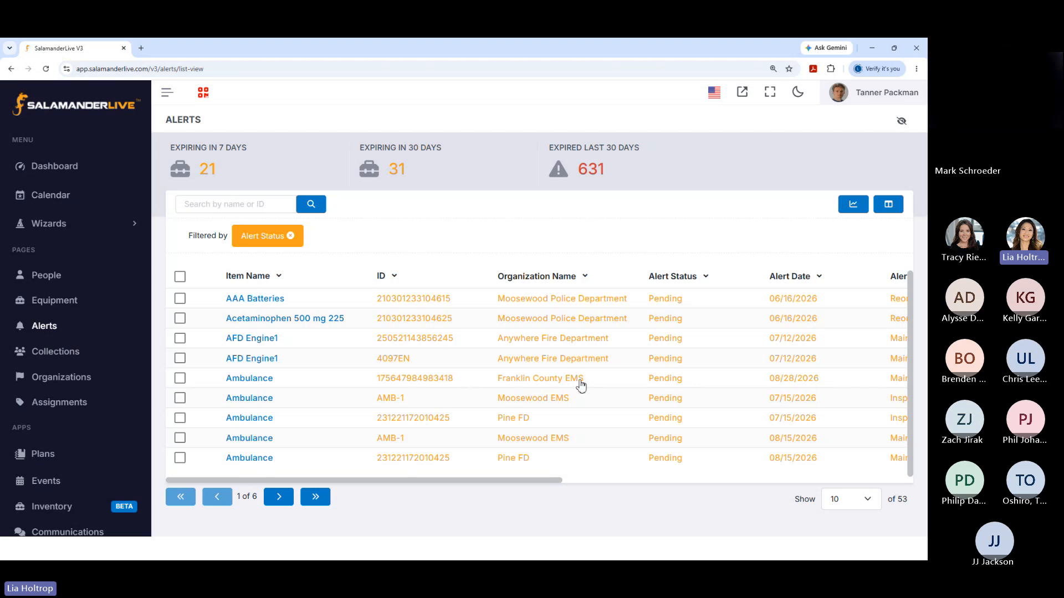
drag(553, 481, 529, 496)
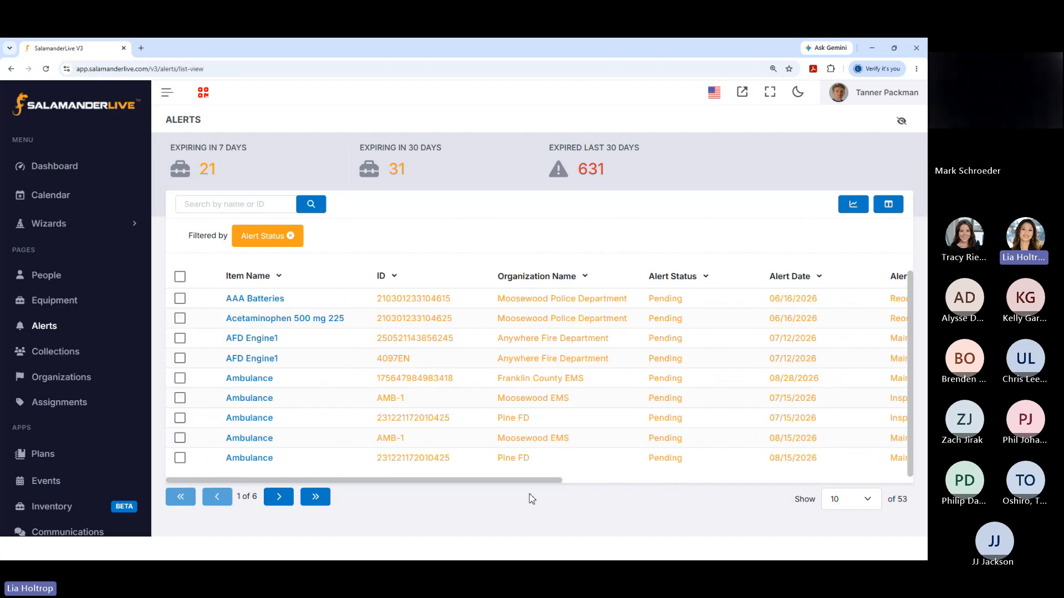
Step: Complete the Franklin County EMS Ambulance's 08/28/2026 oil change alert with date 06/16/2026 and note "Oil change done, 984189"
click(435, 377)
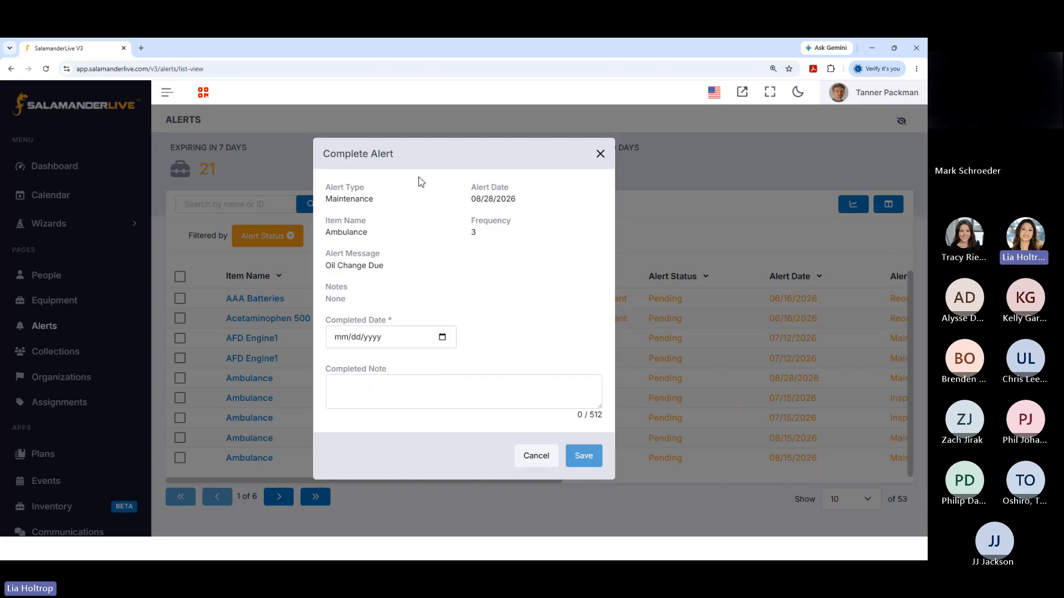
click(442, 338)
click(382, 436)
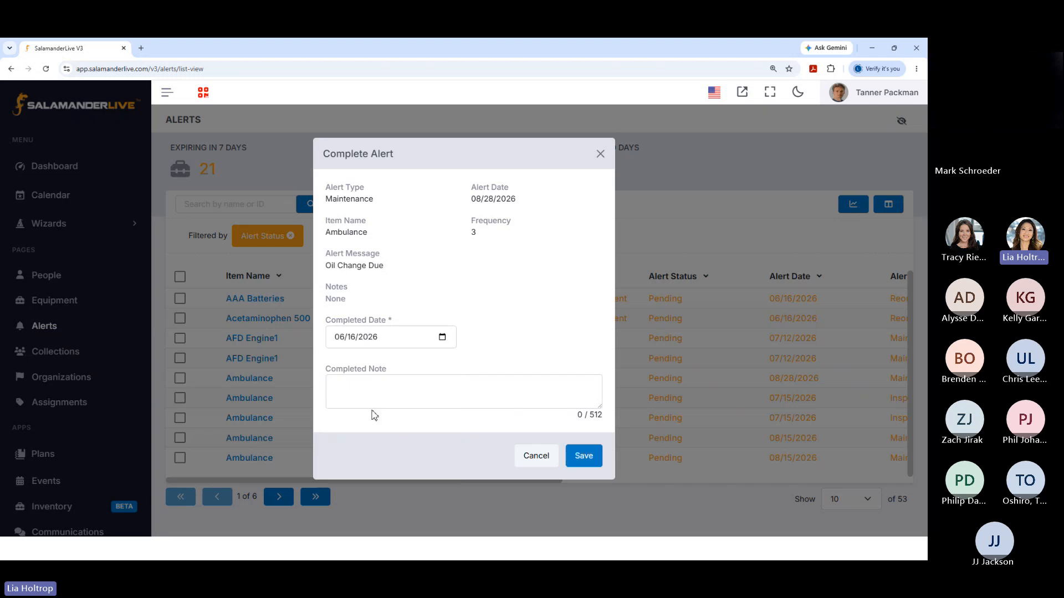
click(380, 394)
text(i)
key(BackSpace)
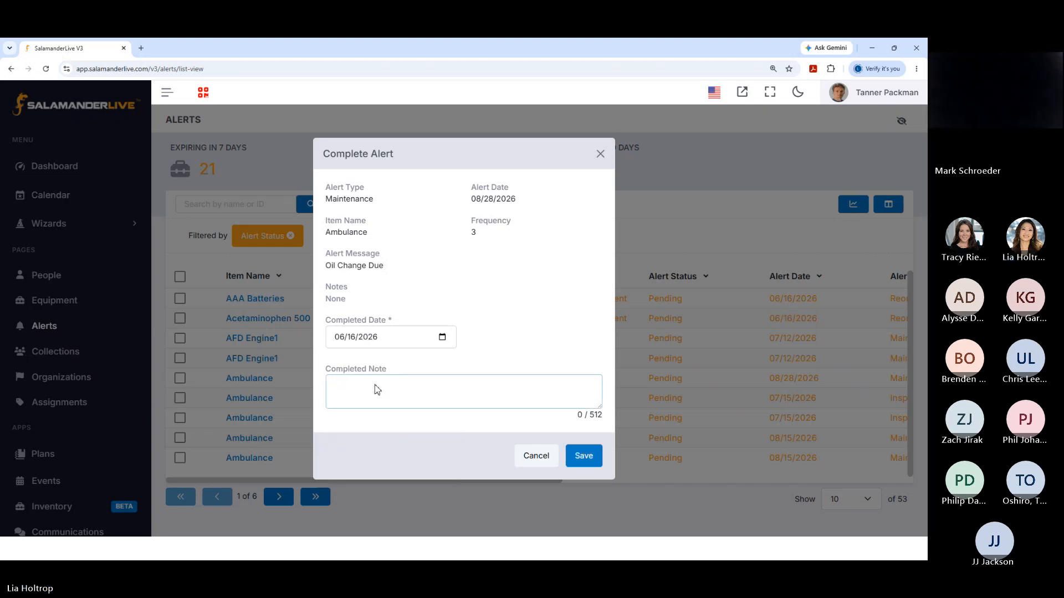
text(Oil change done, )
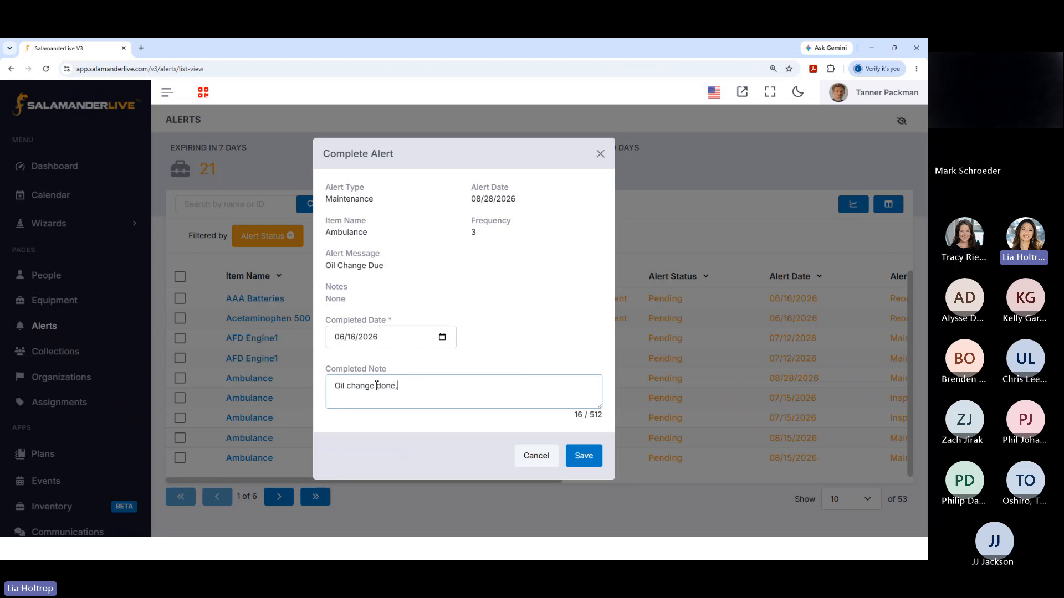
text(984189)
click(587, 462)
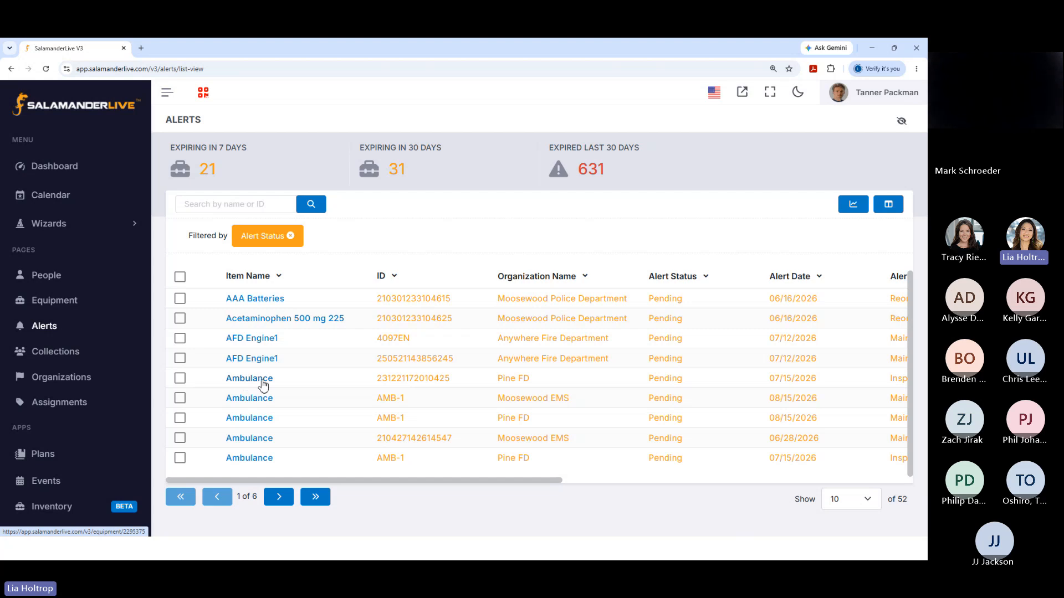
click(179, 378)
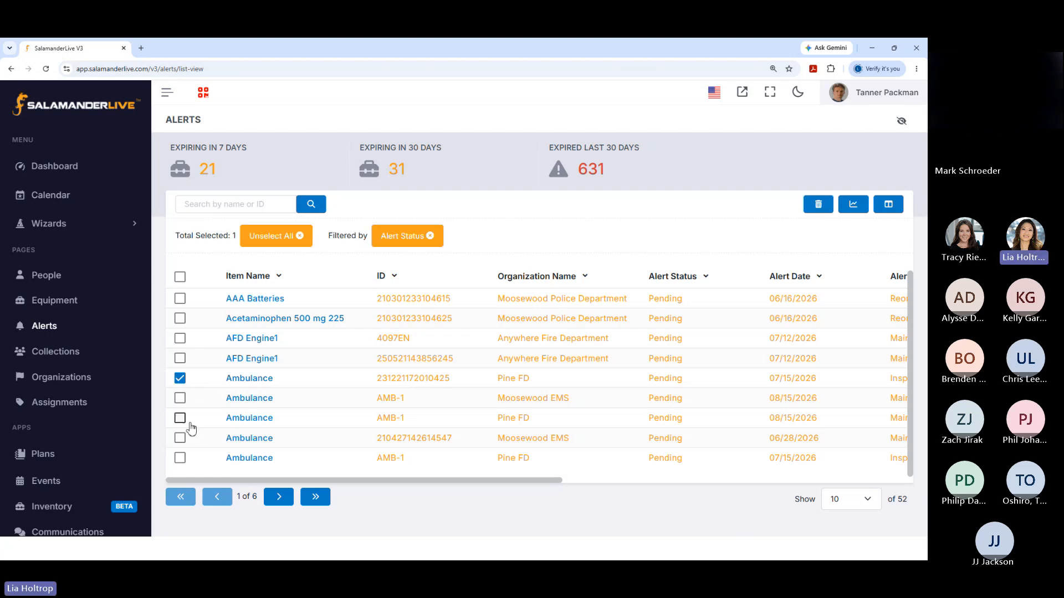
click(180, 419)
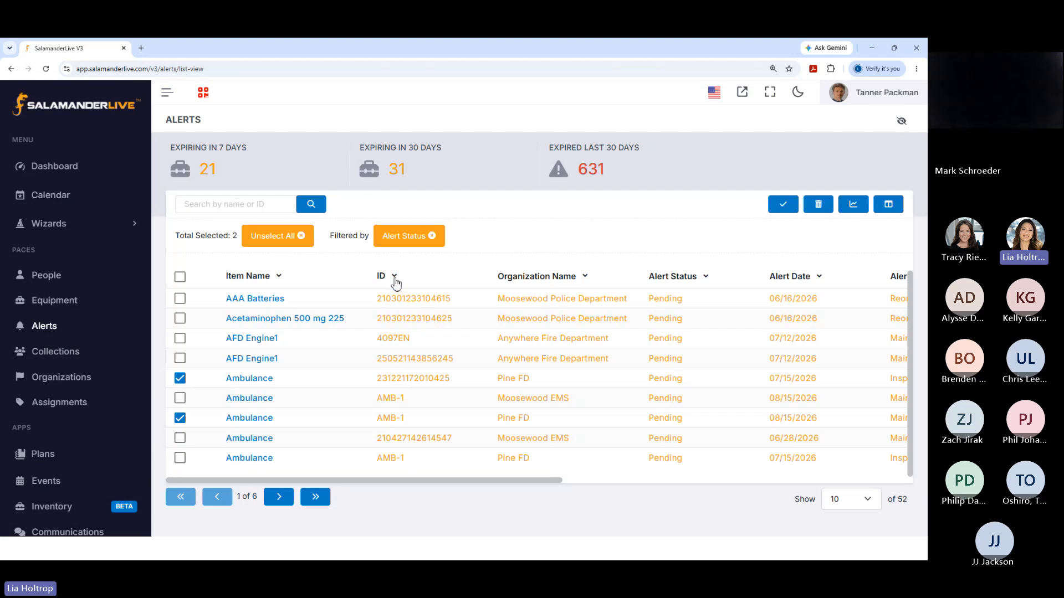
click(180, 379)
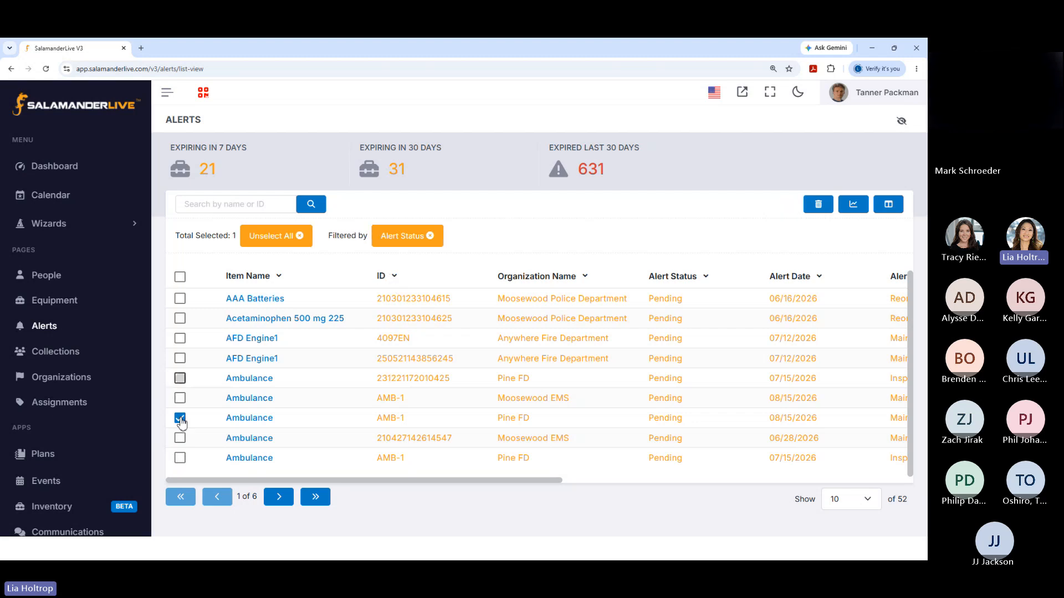
click(180, 419)
Step: Filter the pending alerts by the ID AMB-1
click(394, 276)
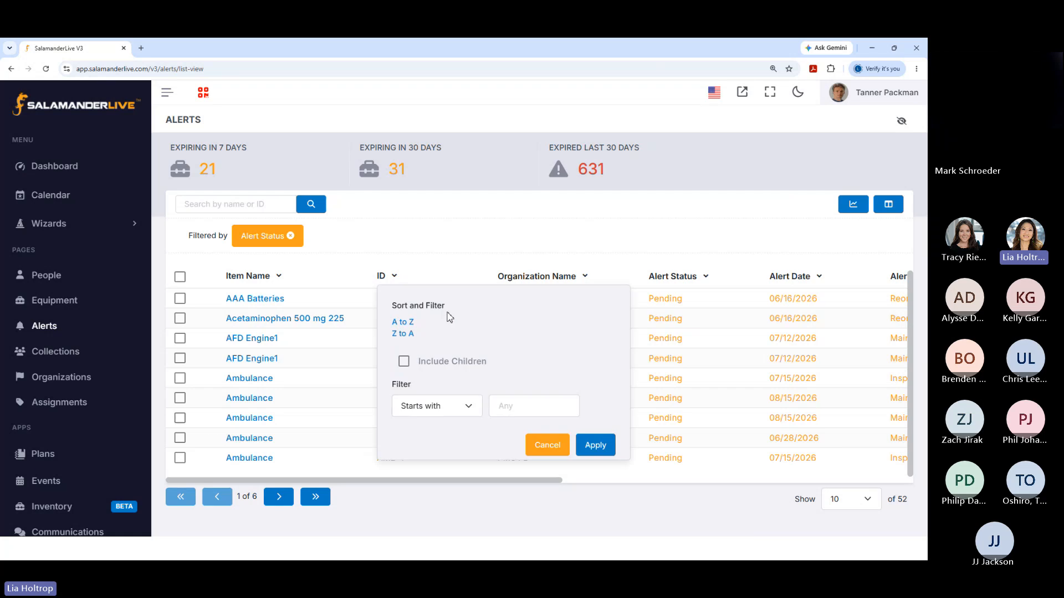
click(522, 404)
text(amb)
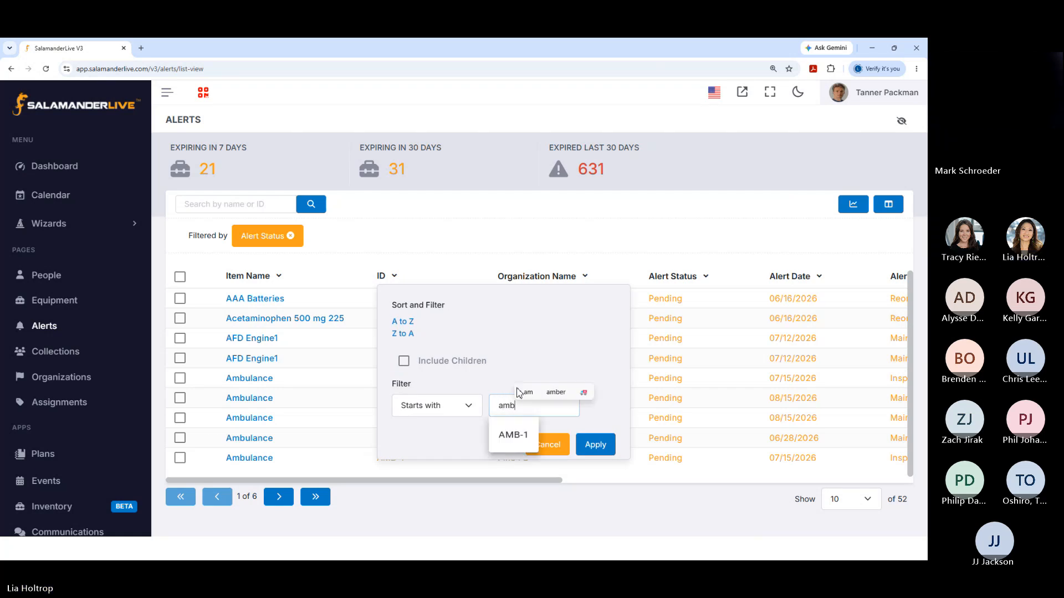
click(513, 438)
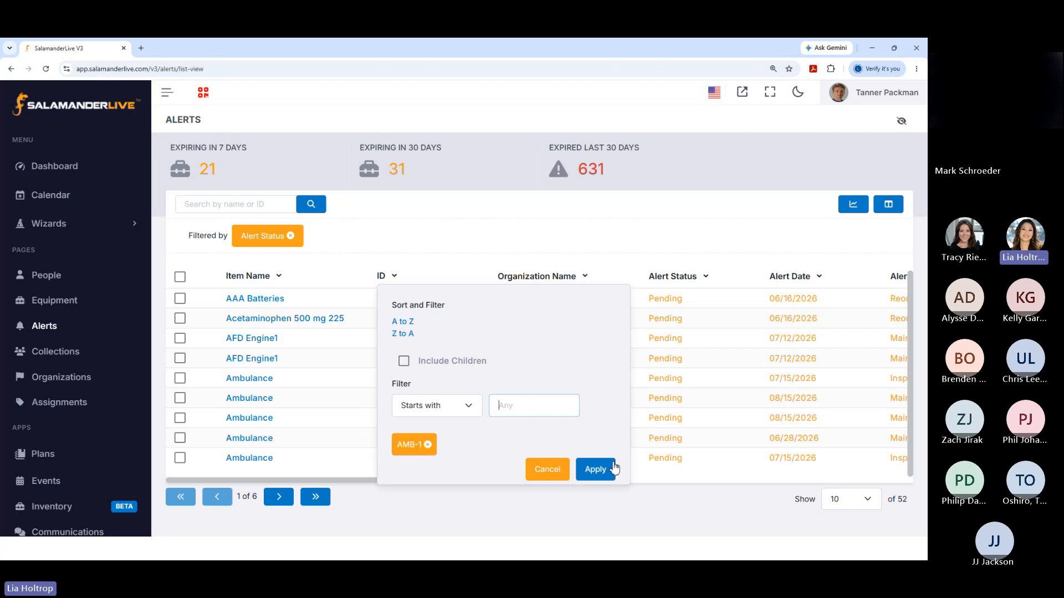
click(610, 467)
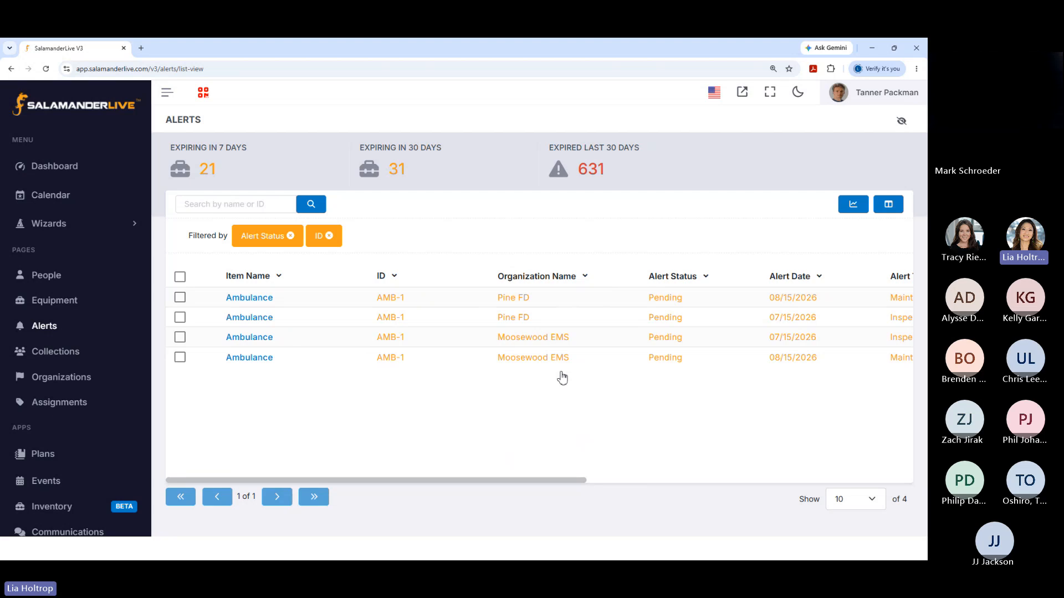
Step: Complete both pending Pine FD Ambulance alerts together with date 06/16/2026 and note "Maintenance and inspection completed"
drag(573, 491, 739, 492)
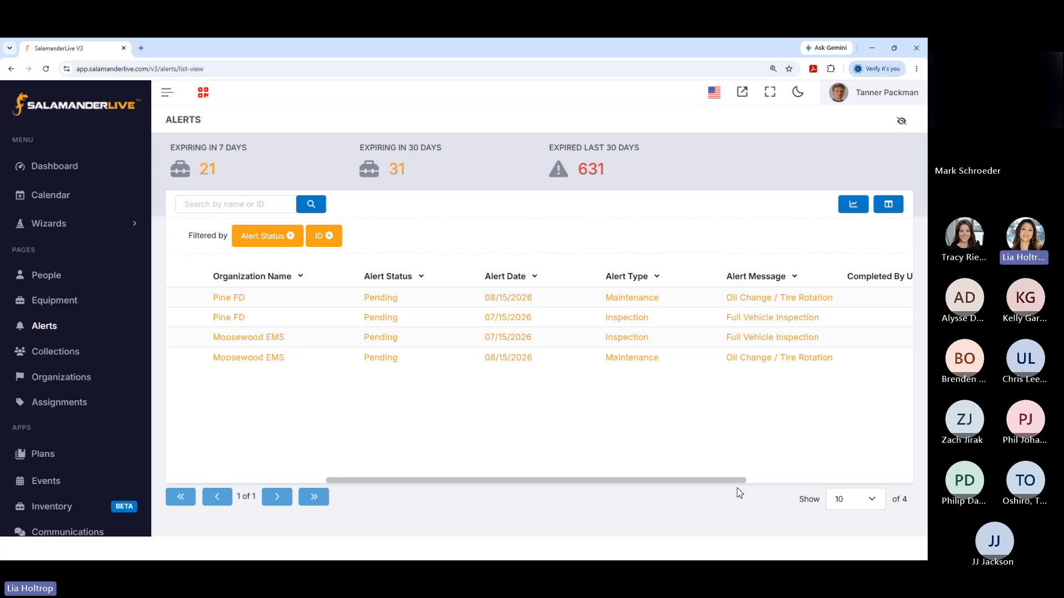
drag(740, 492, 527, 498)
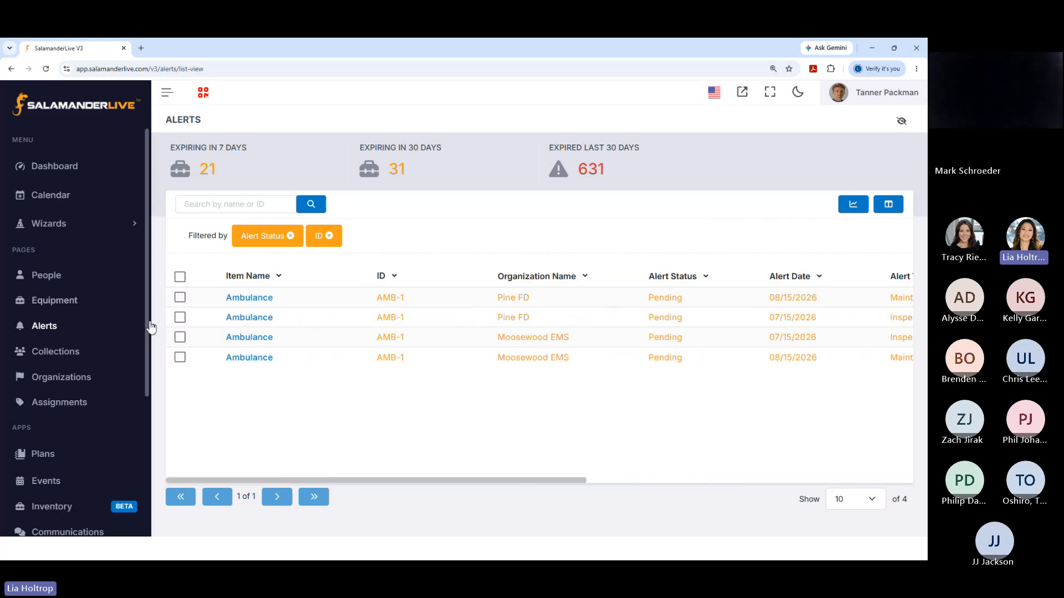
click(179, 299)
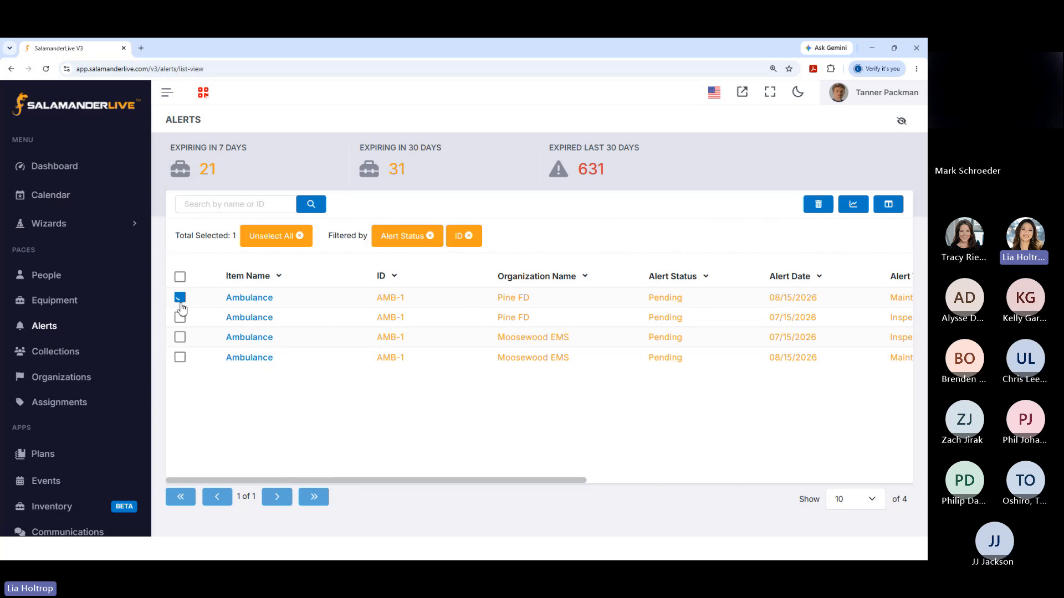
click(180, 319)
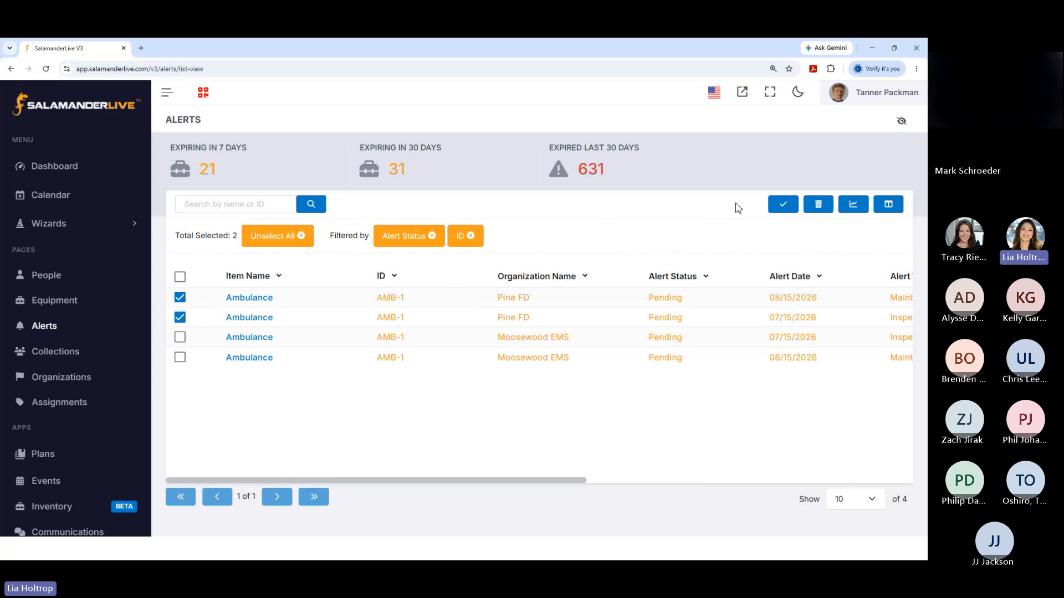
click(782, 206)
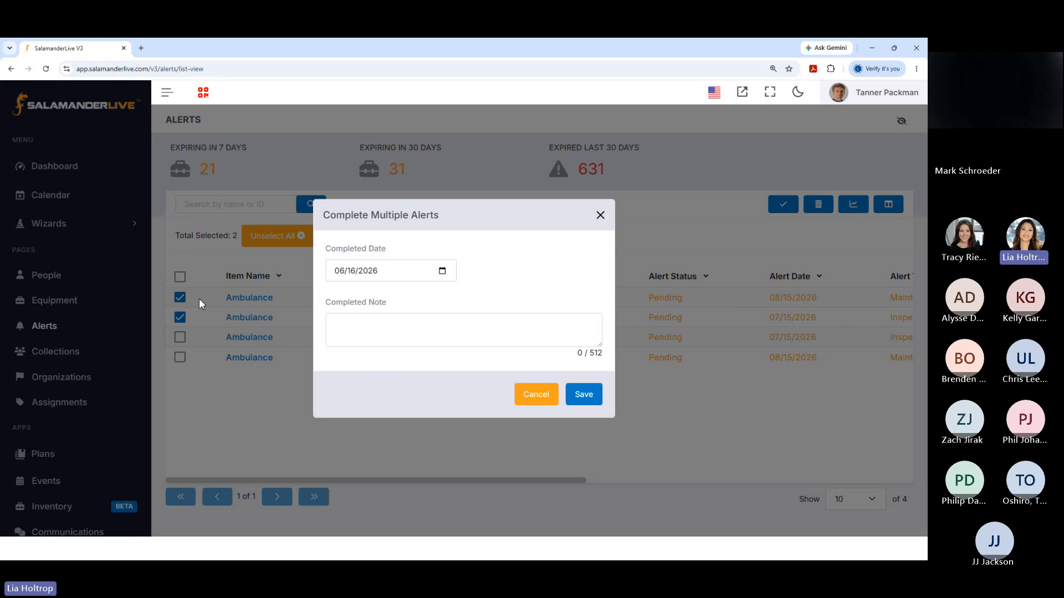
click(357, 334)
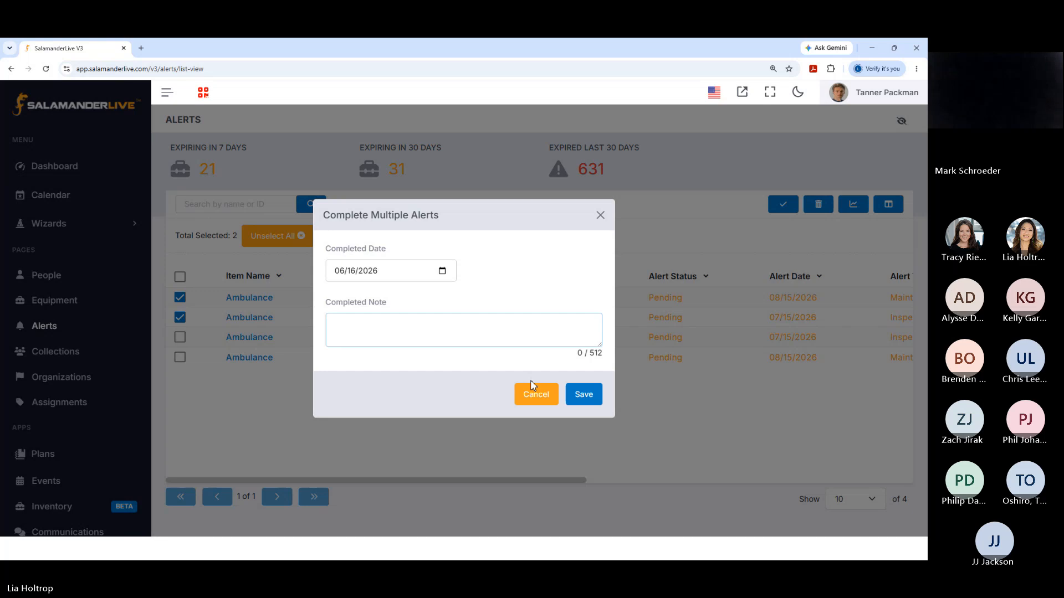
text(Maintena)
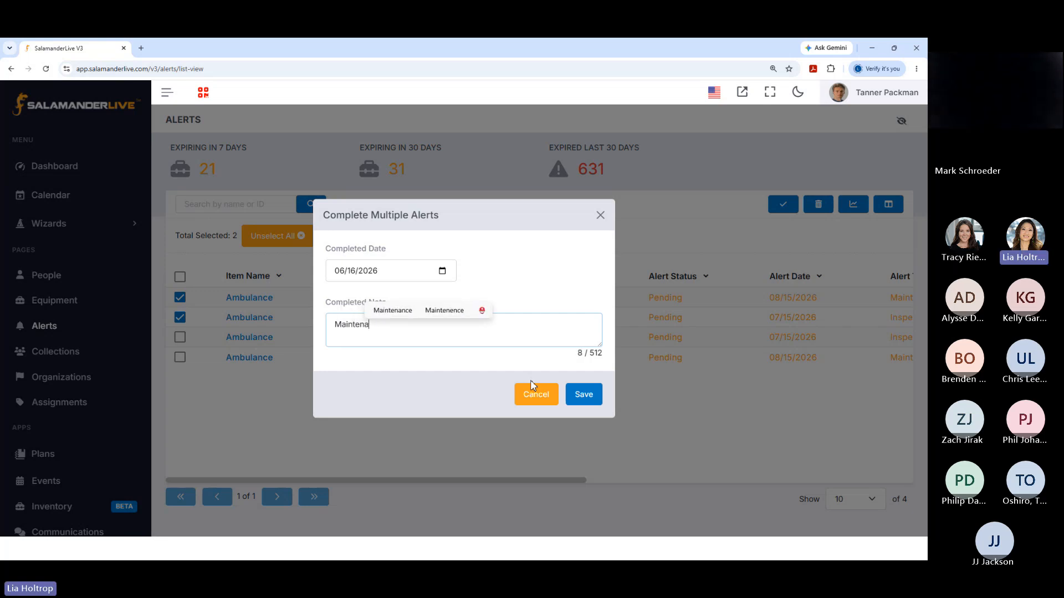
text(nce and inspe)
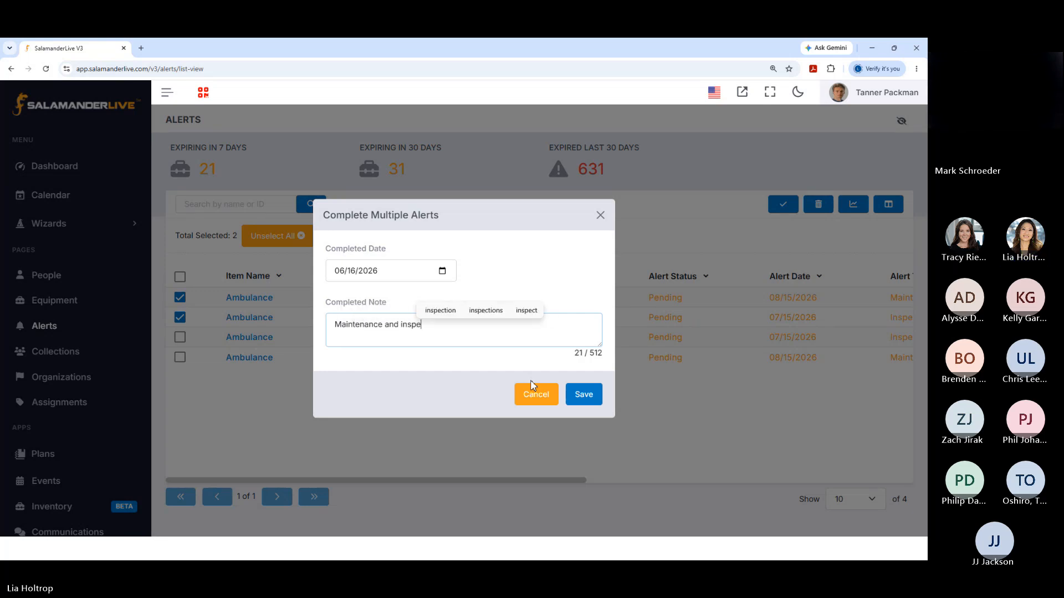
text(ction completed)
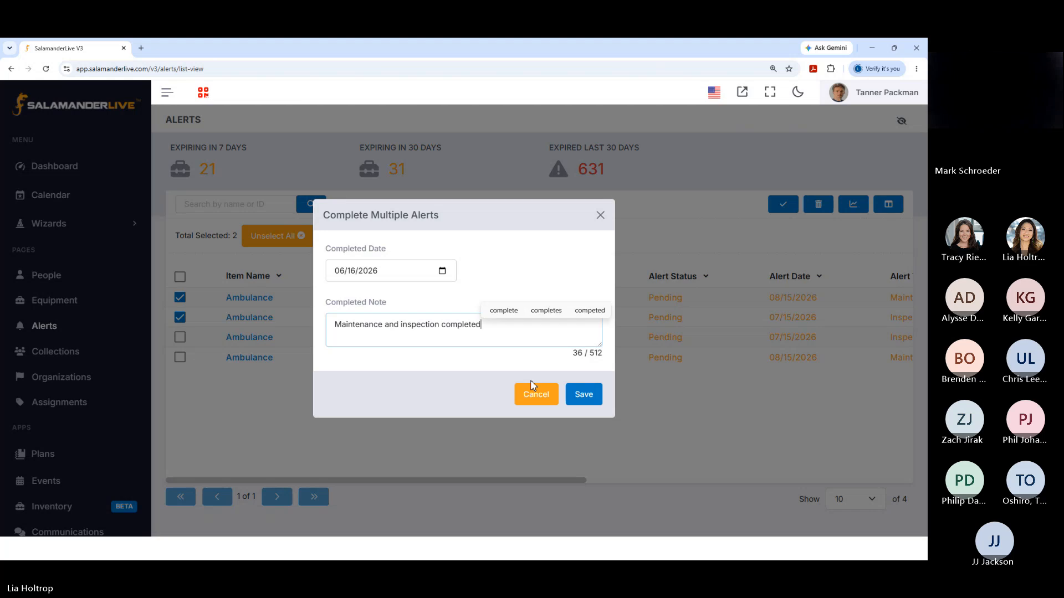
click(586, 397)
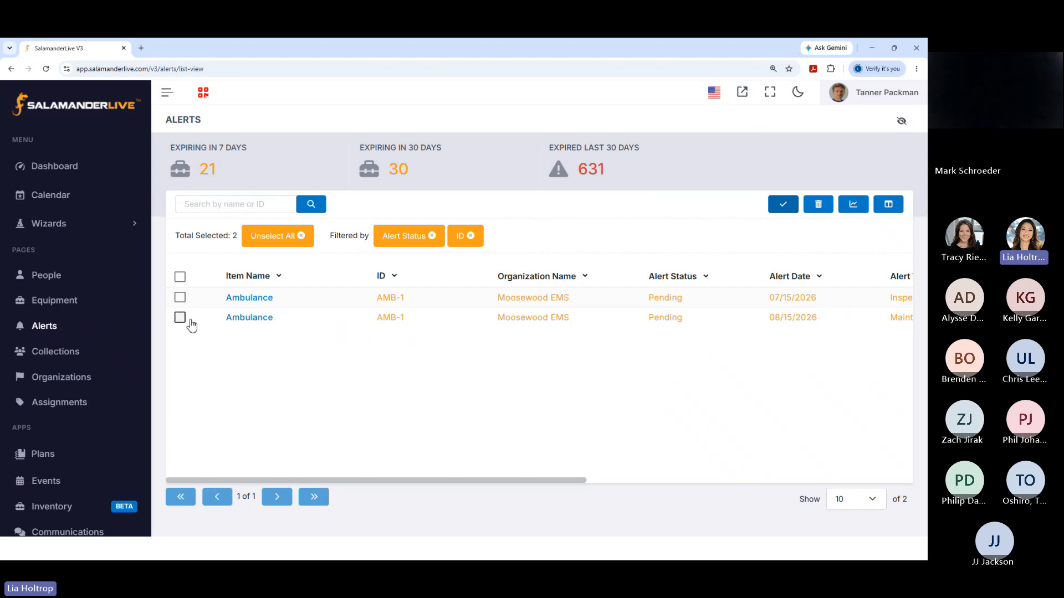
click(249, 298)
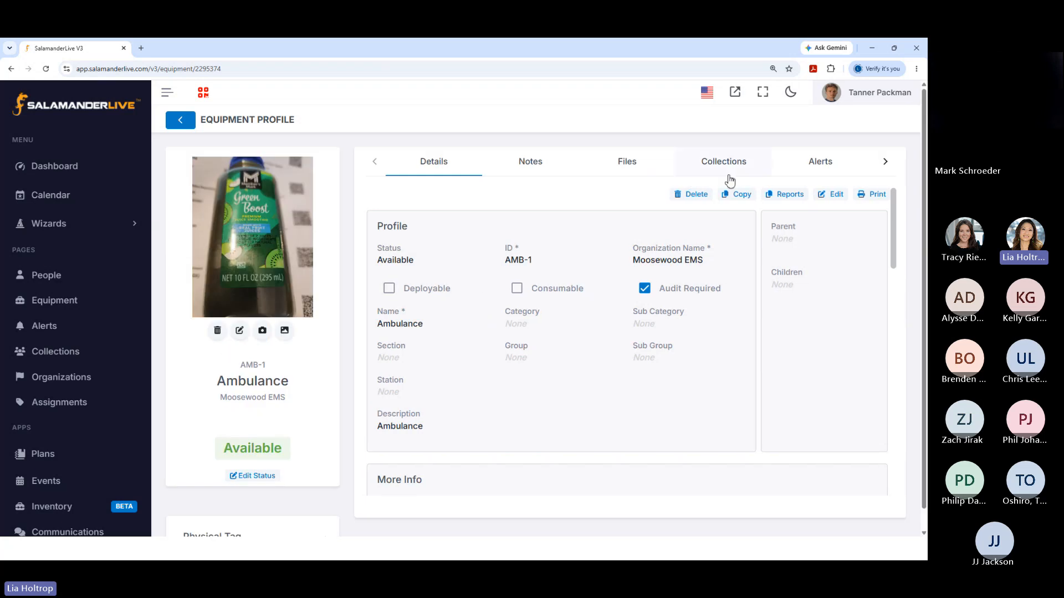
click(804, 168)
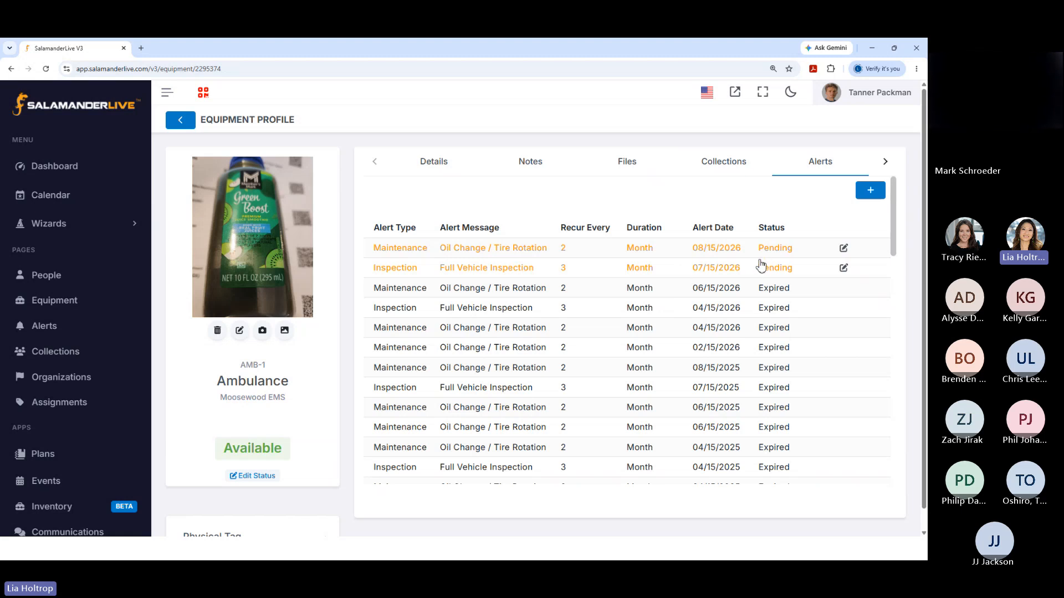
scroll(778, 291, down, 2)
scroll(777, 293, down, 4)
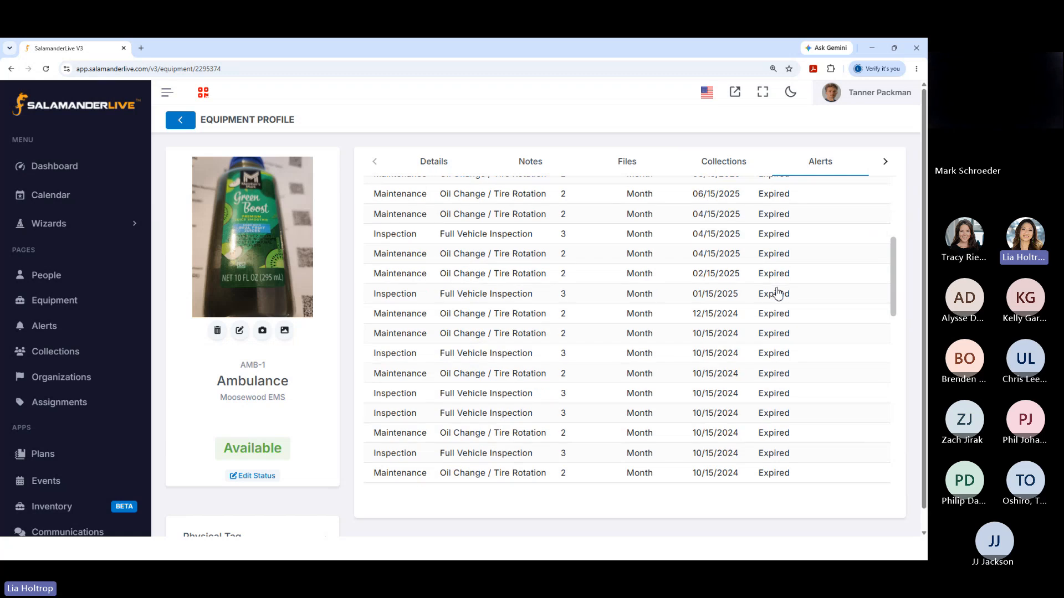
scroll(777, 294, down, 1)
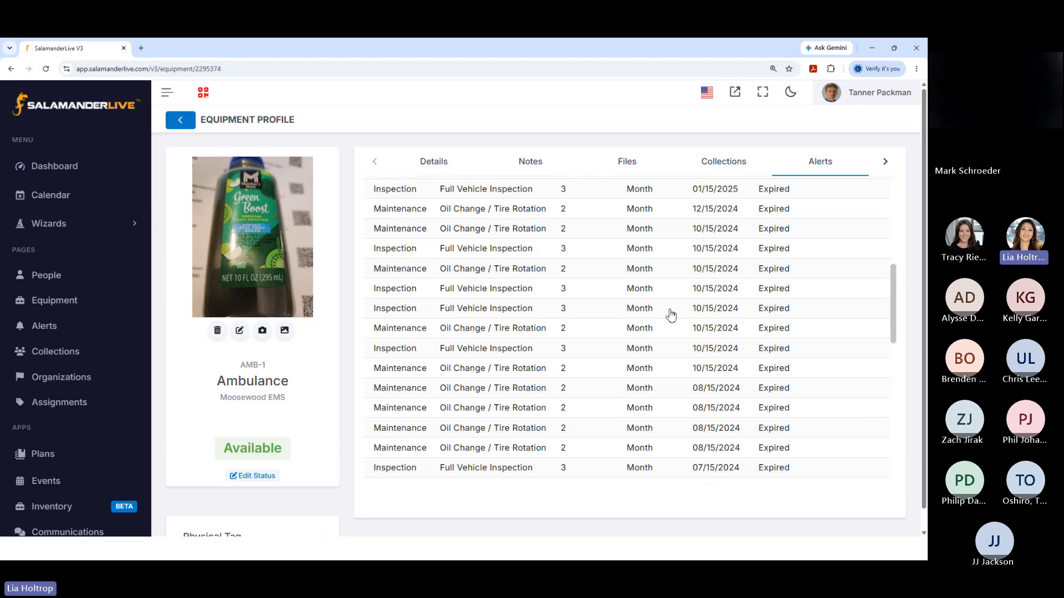
scroll(734, 388, up, 3)
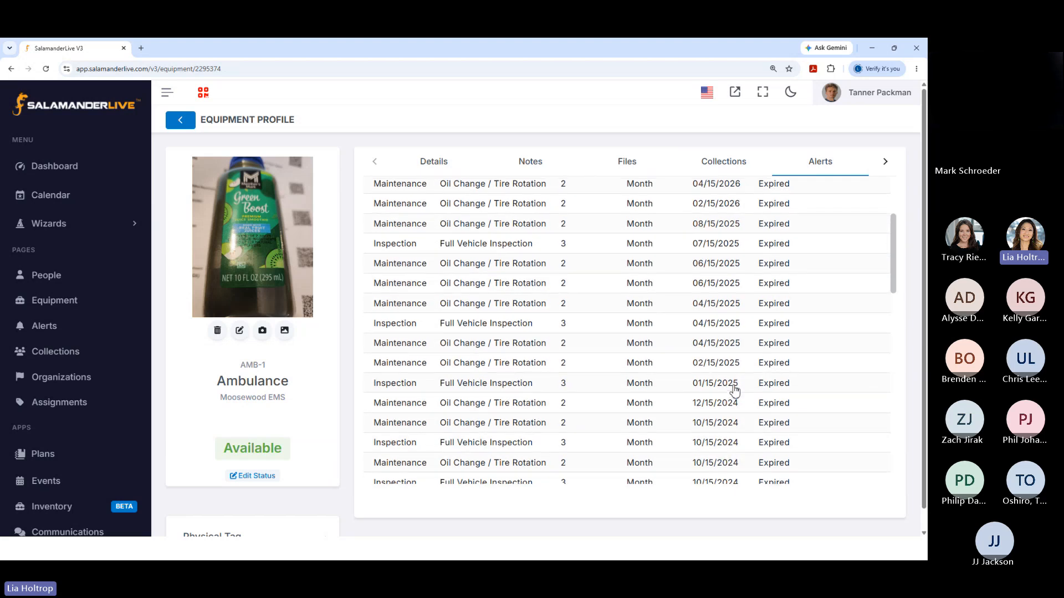
scroll(734, 390, up, 2)
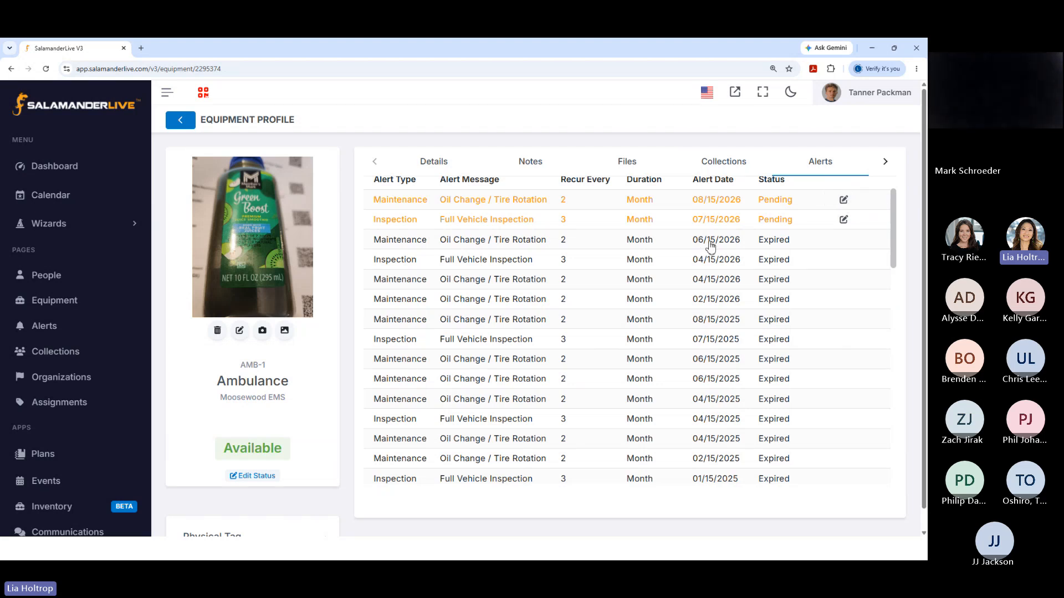
click(772, 243)
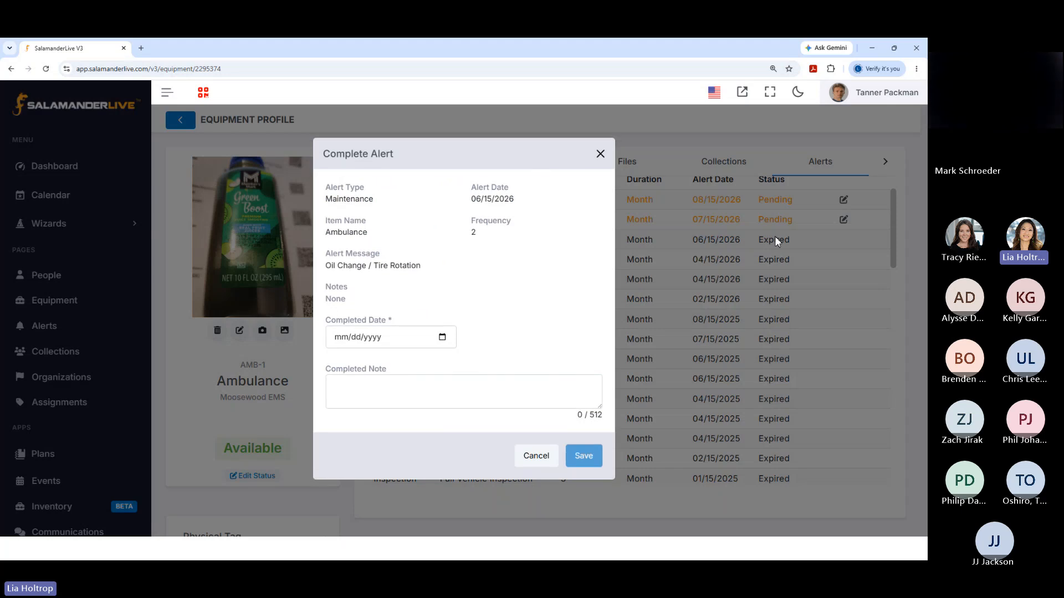
click(600, 155)
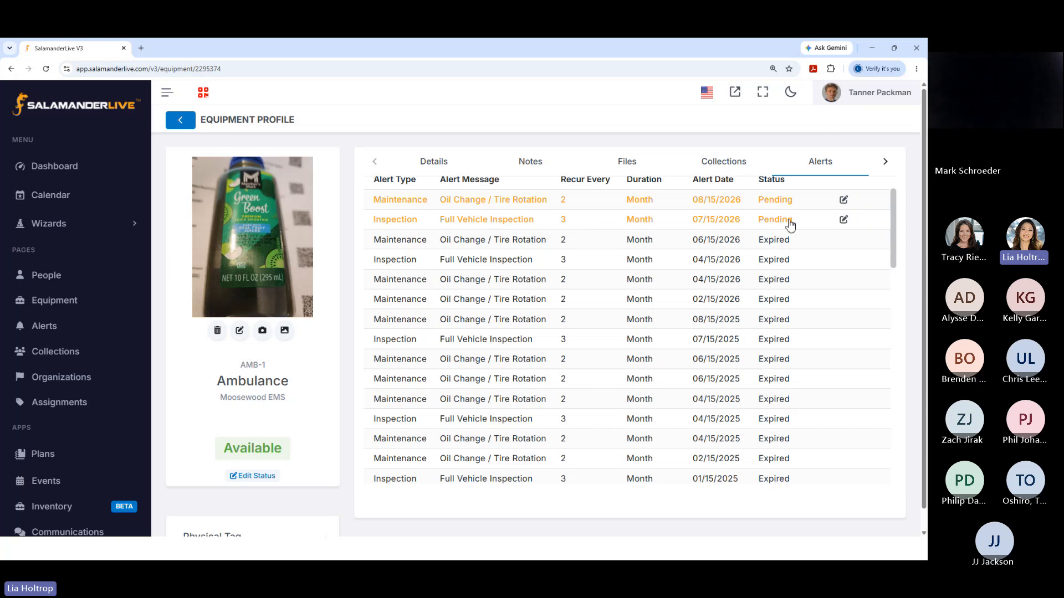
Step: Re-enter and save the pending alerts' frequencies: 3 months for Full Vehicle Inspection and 2 months for Oil Change / Tire Rotation
click(844, 219)
click(354, 293)
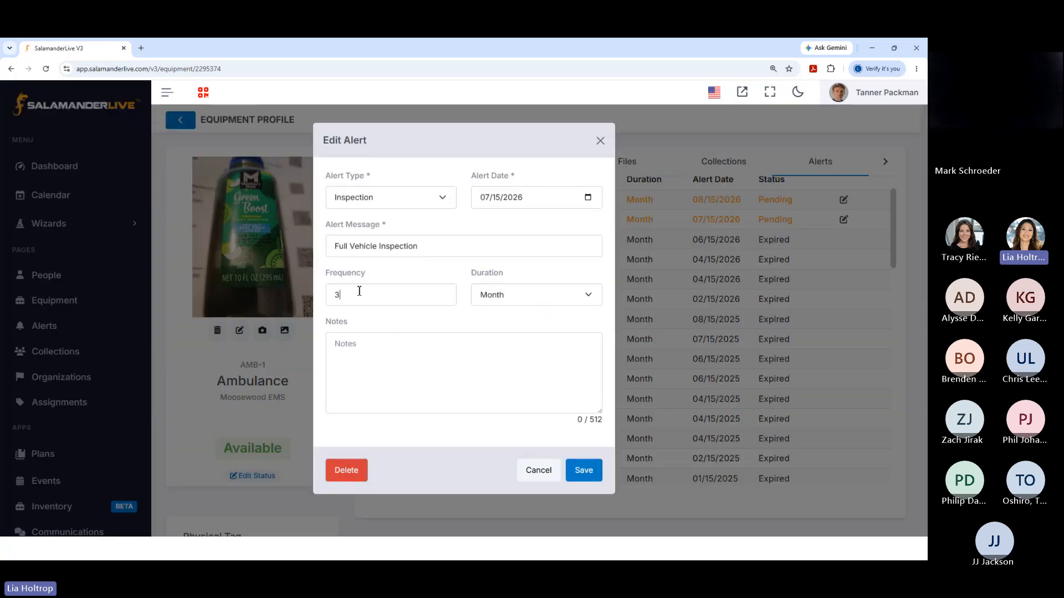
key(BackSpace)
click(588, 471)
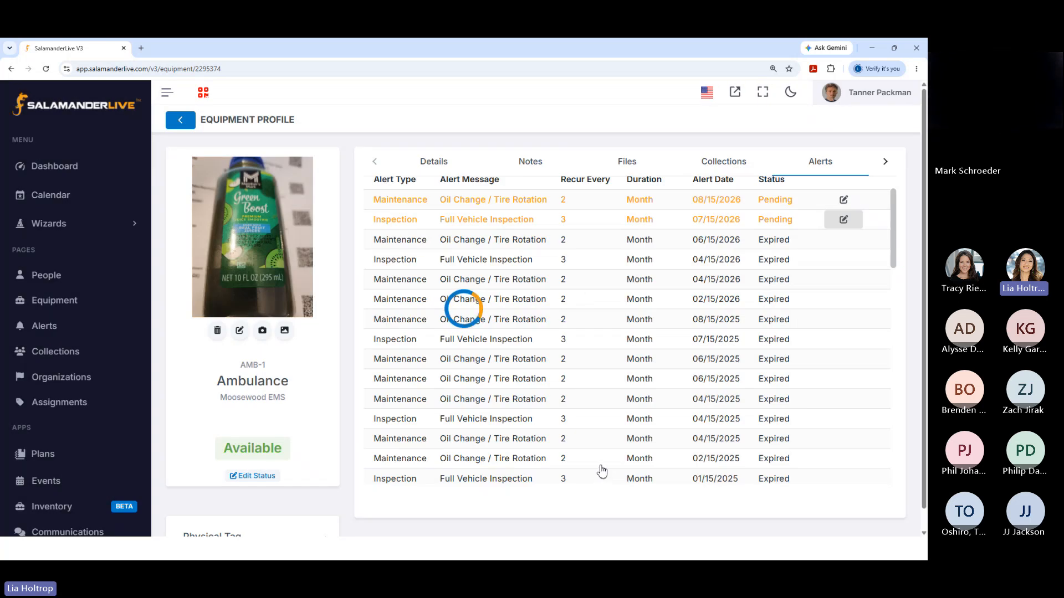
click(843, 199)
double_click(355, 295)
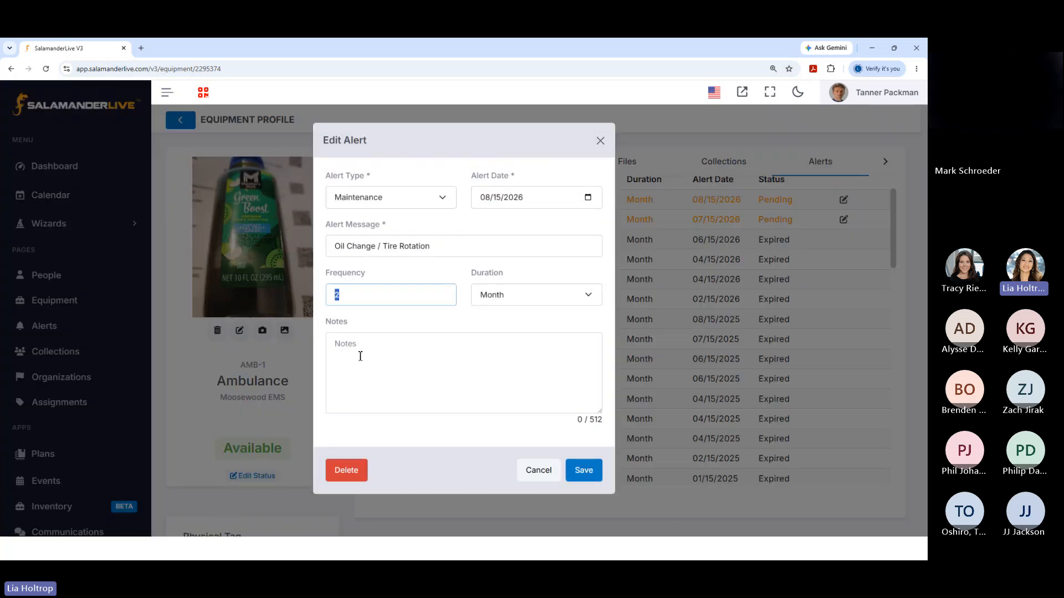
text(2)
click(583, 470)
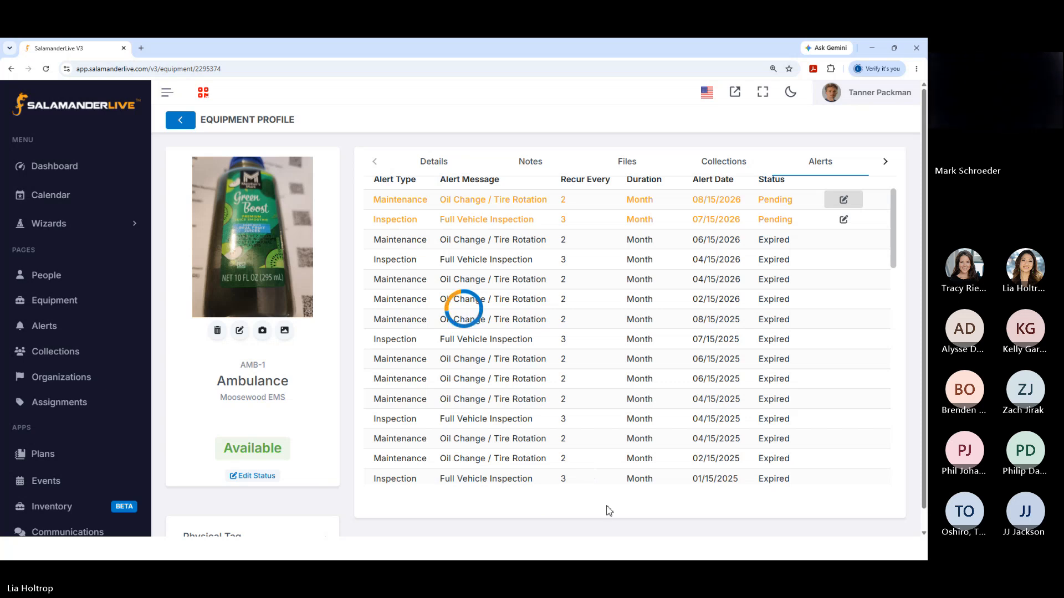
Step: View the completion form of the pending Full Vehicle Inspection alert, cancel it, and look through the Ambulance's expired alerts
click(518, 220)
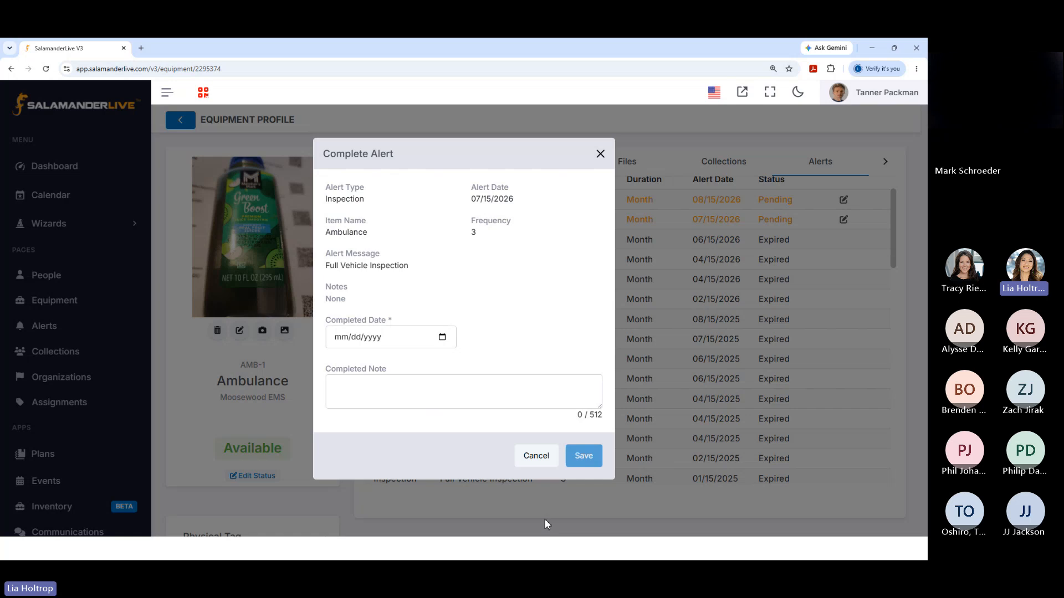
click(542, 450)
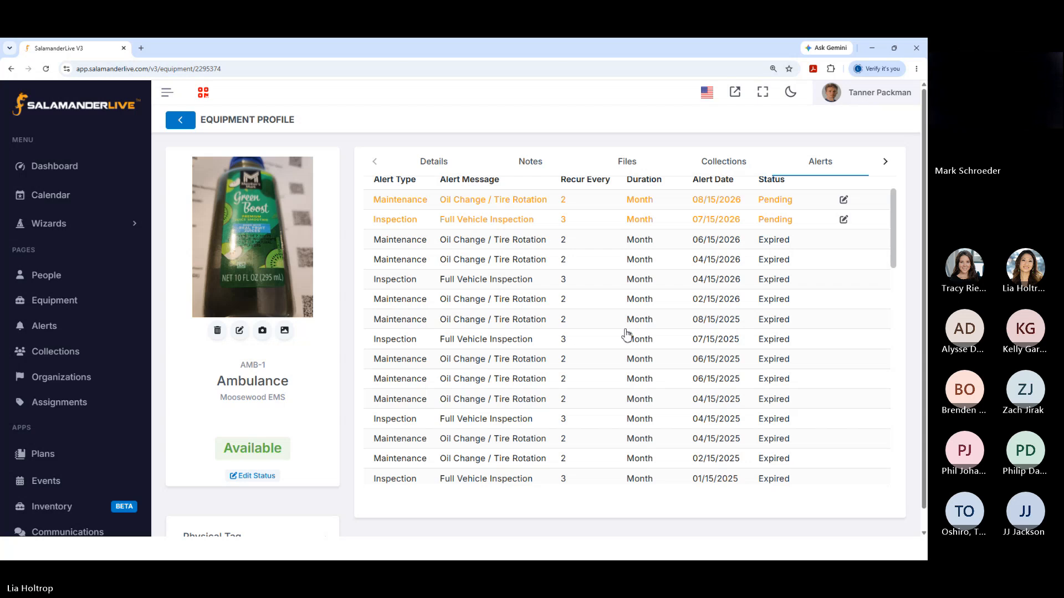
scroll(635, 333, down, 2)
scroll(638, 333, down, 2)
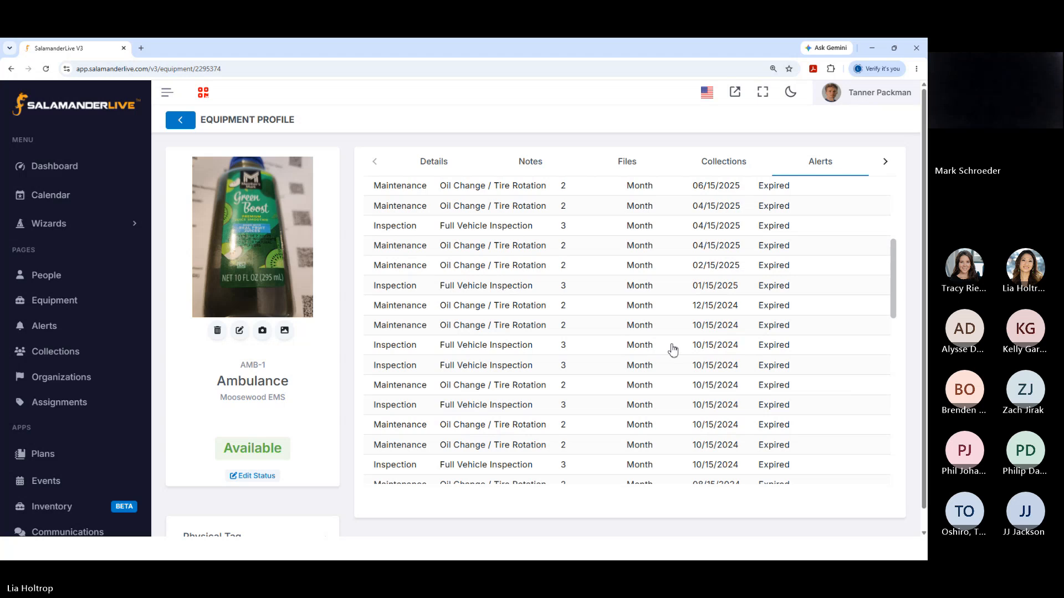
scroll(673, 350, down, 2)
scroll(679, 350, down, 2)
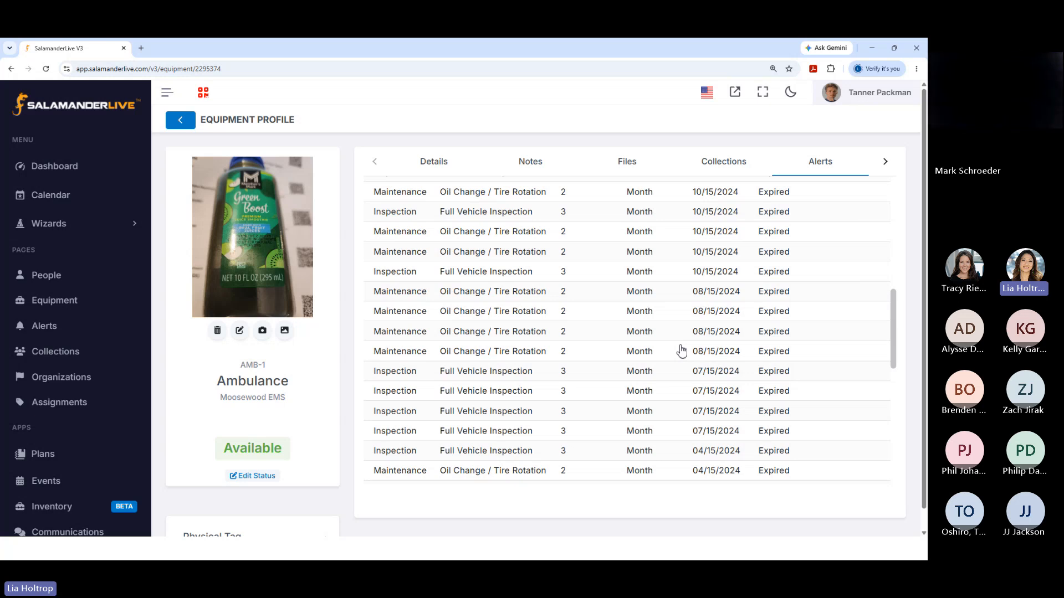
scroll(682, 351, up, 10)
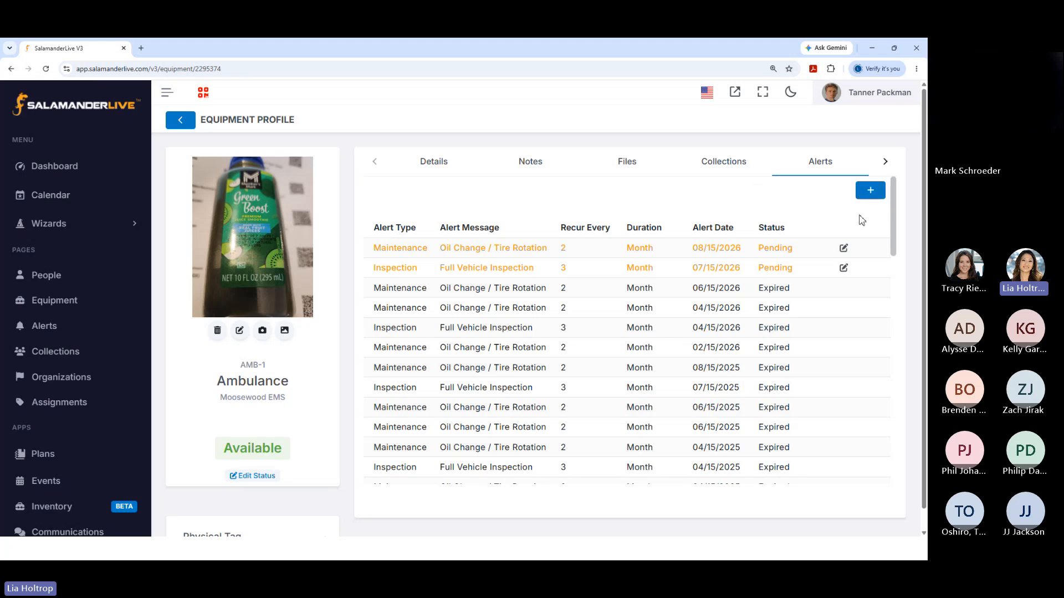
Step: Examine the pending Full Vehicle Inspection alert's edit form and its duration options, leaving it without saving
click(843, 267)
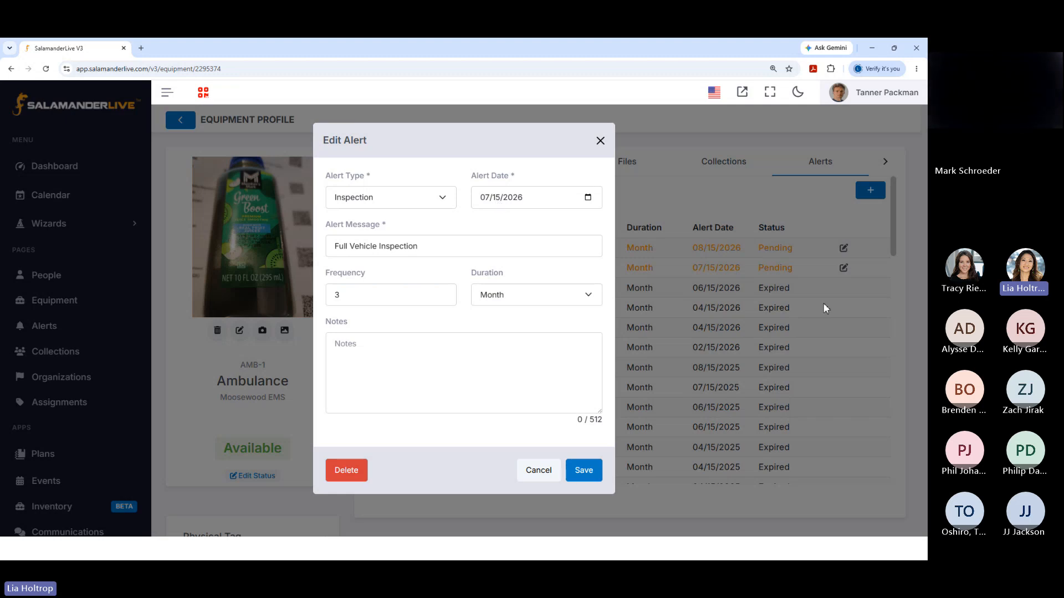
click(536, 475)
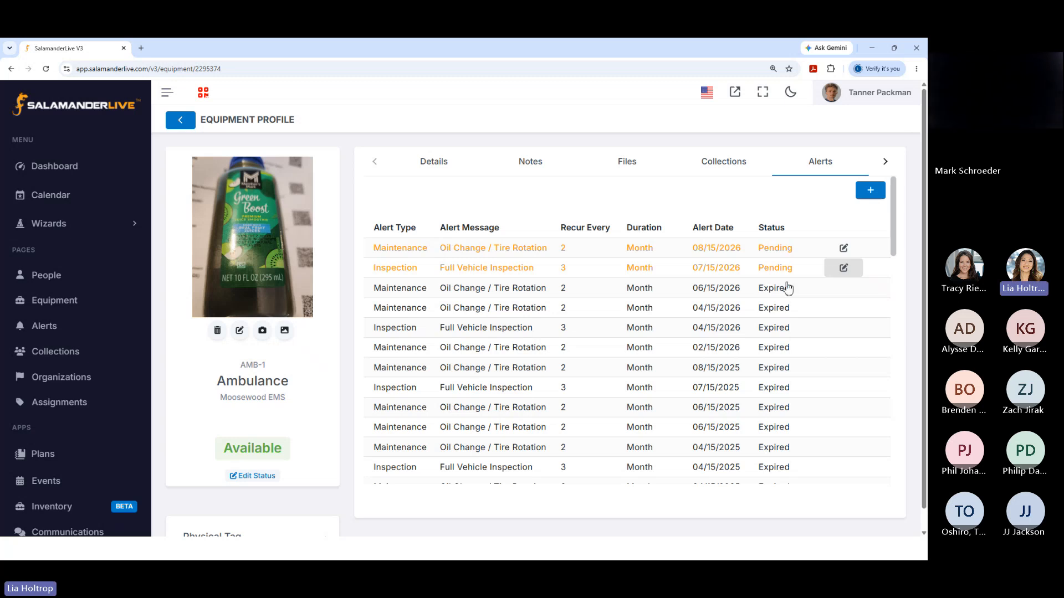
click(843, 268)
click(516, 302)
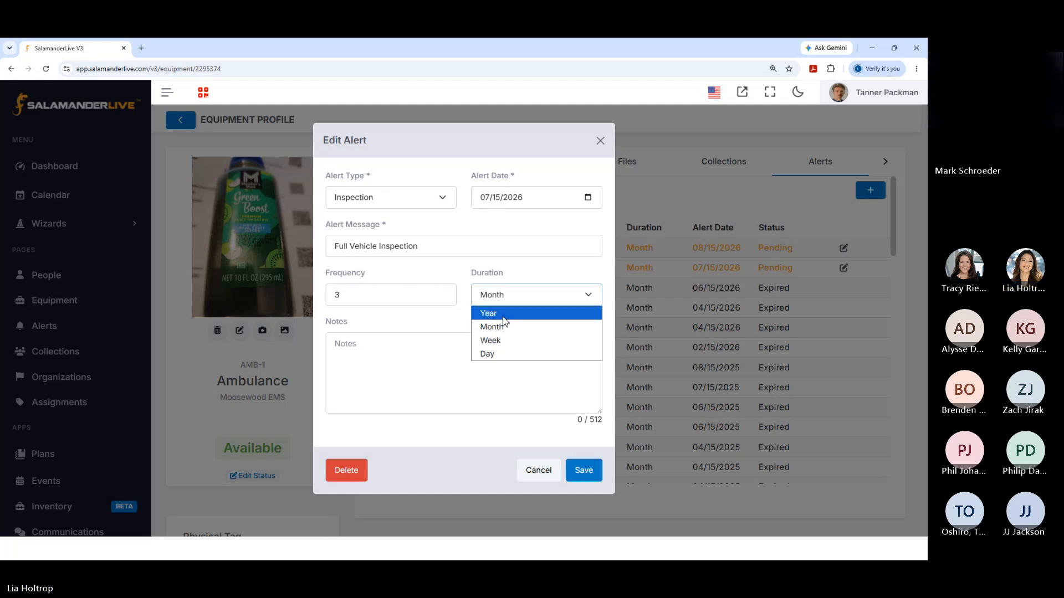
click(542, 472)
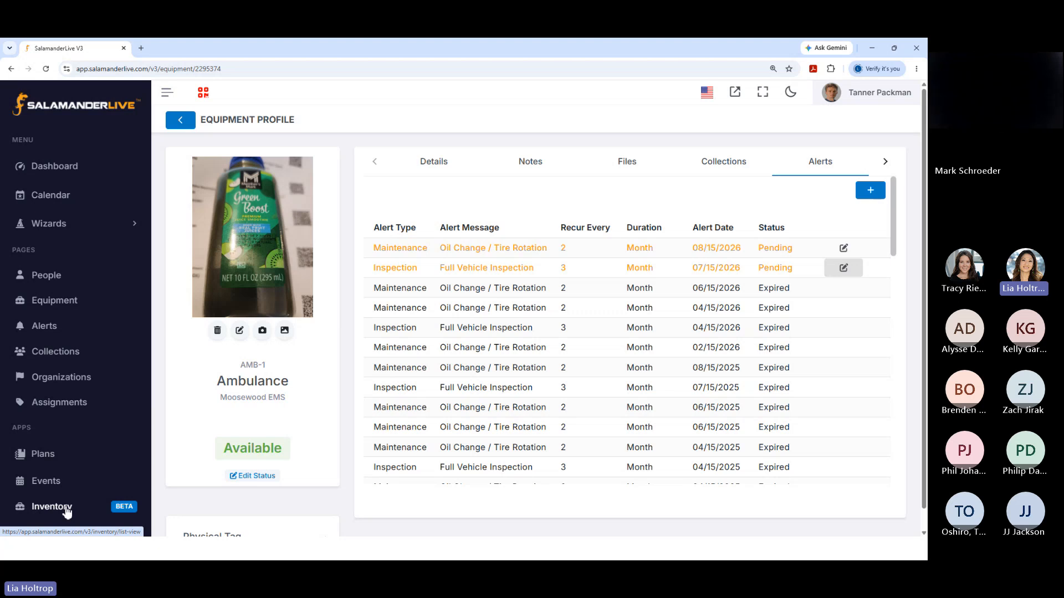
Step: Open the signed-in account's profile and view the products enabled for it
scroll(67, 512, down, 1)
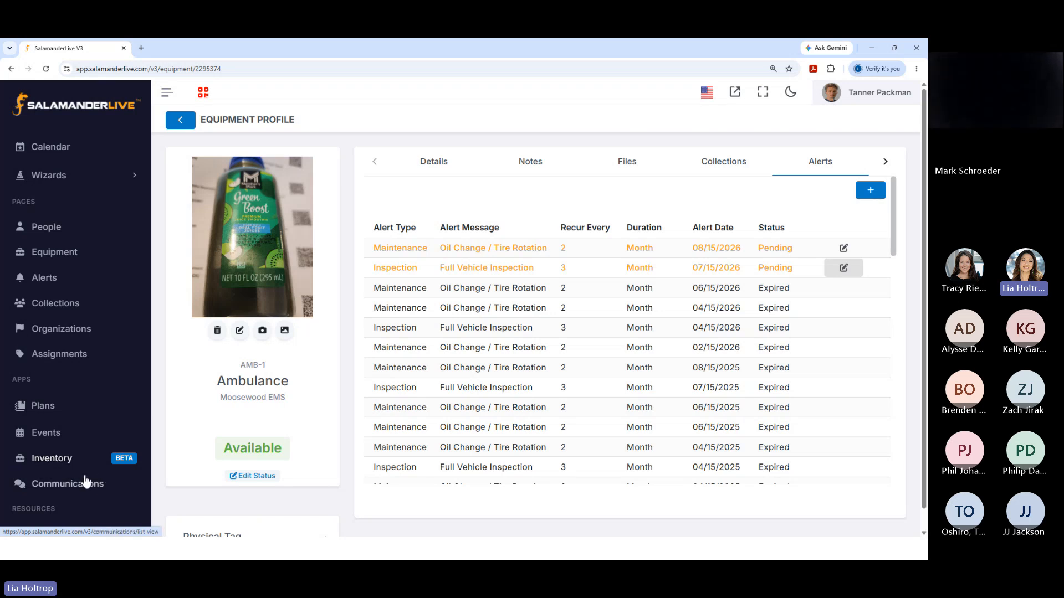
click(878, 103)
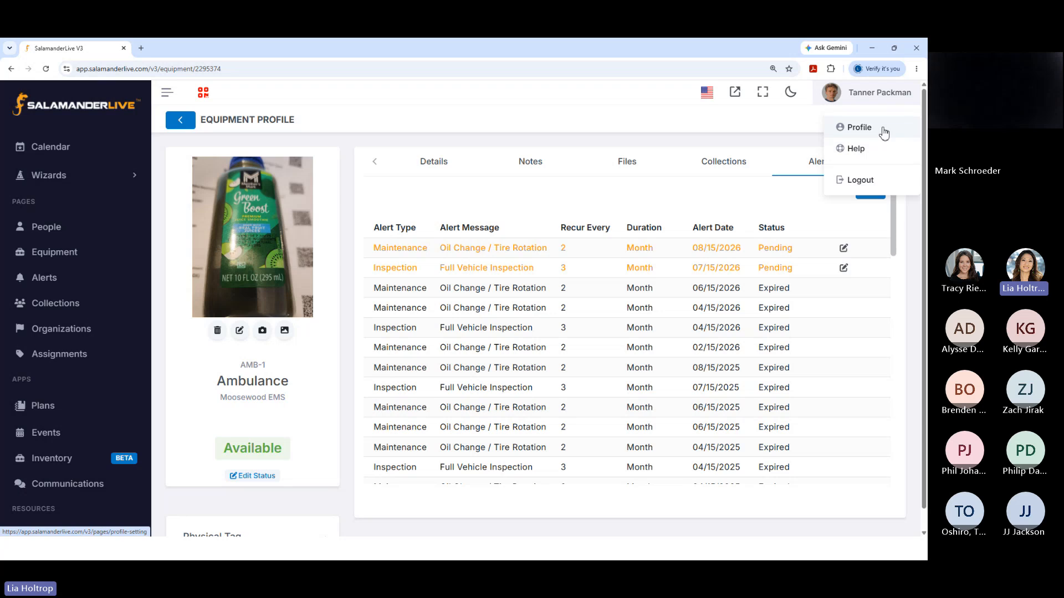
click(885, 130)
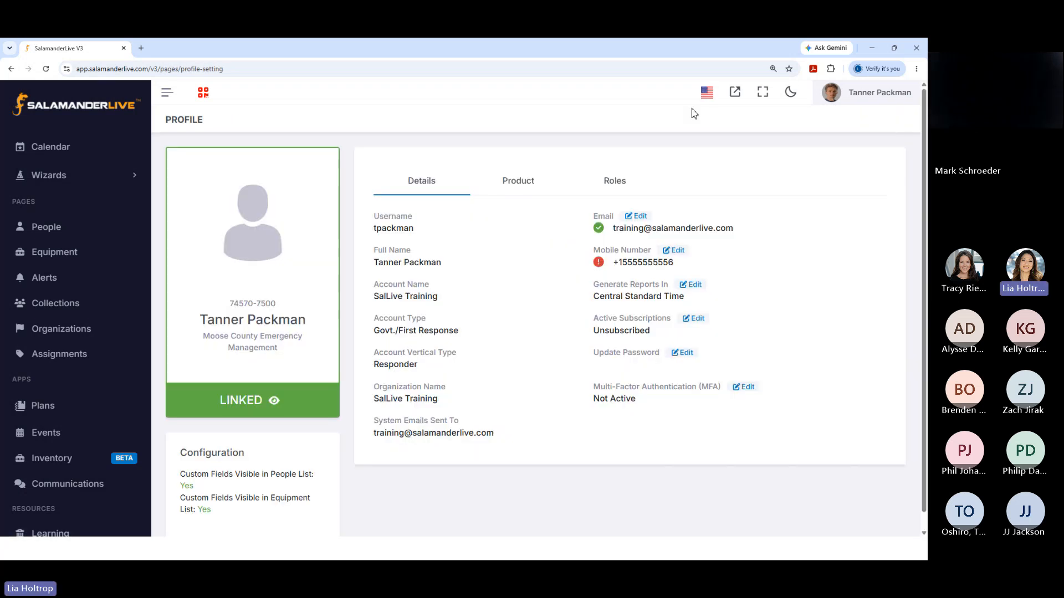
click(526, 188)
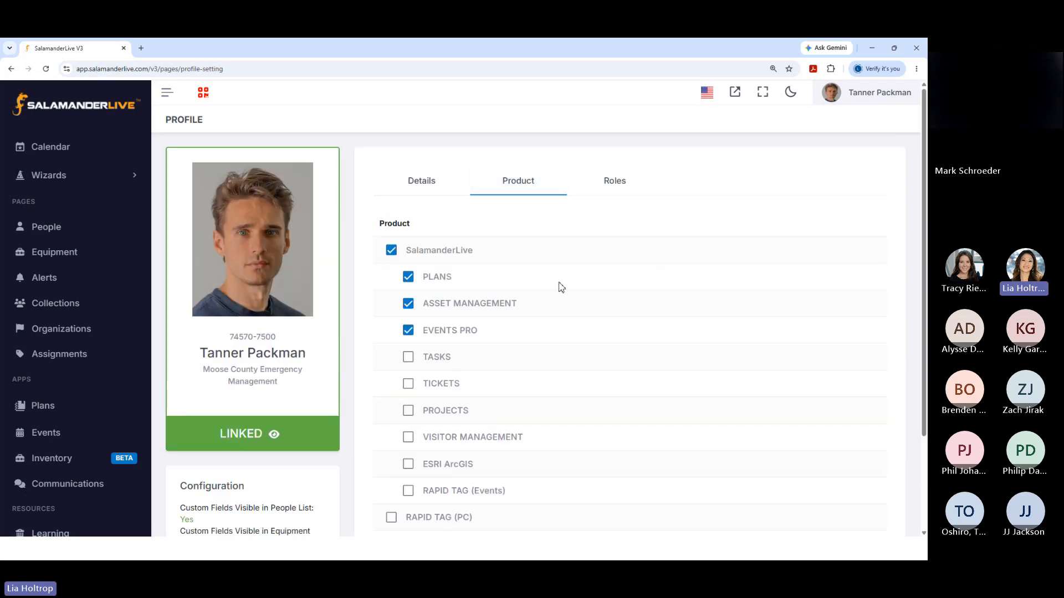
Step: Look through the rest of the signed-in account's product list and view the roles assigned to it
scroll(507, 280, down, 2)
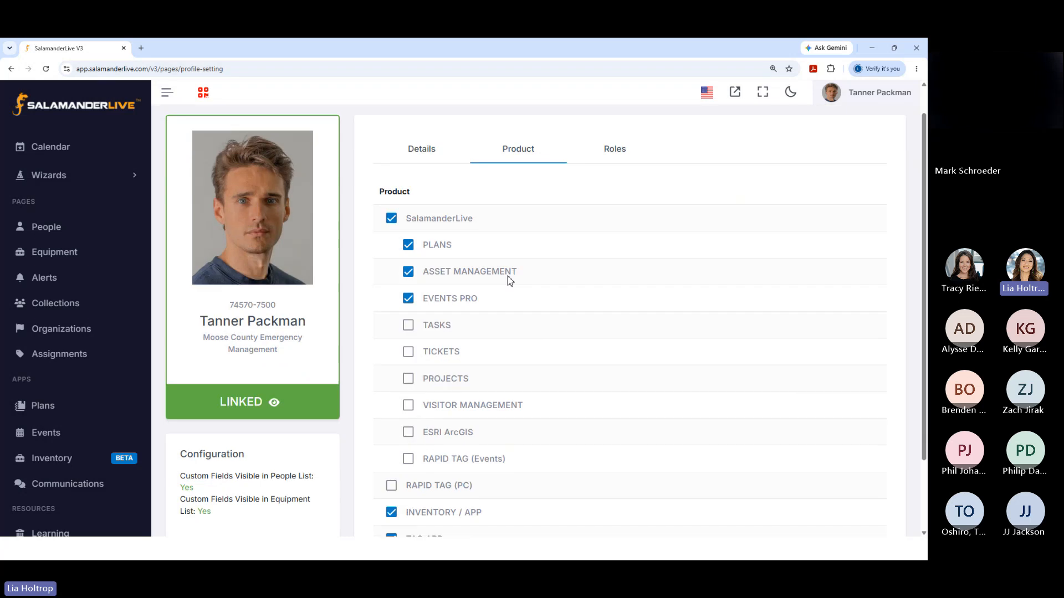
scroll(513, 285, down, 1)
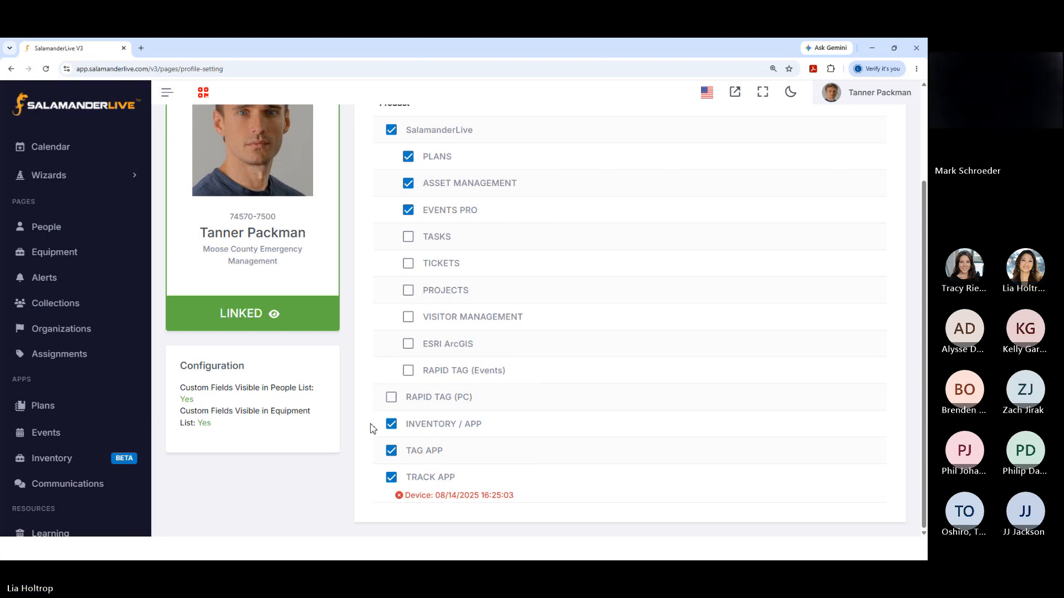
scroll(684, 422, up, 3)
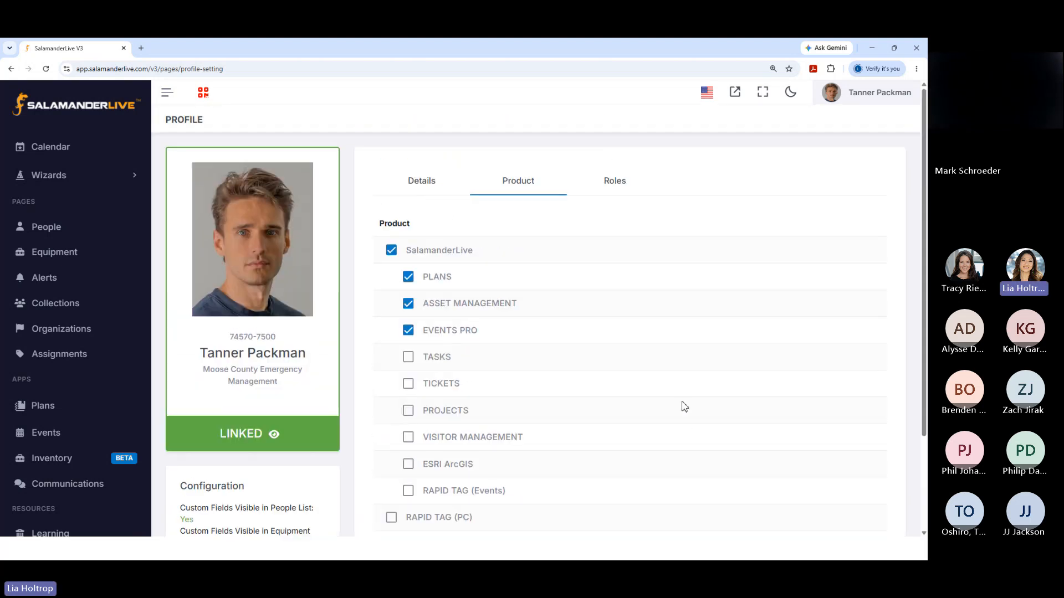
click(620, 181)
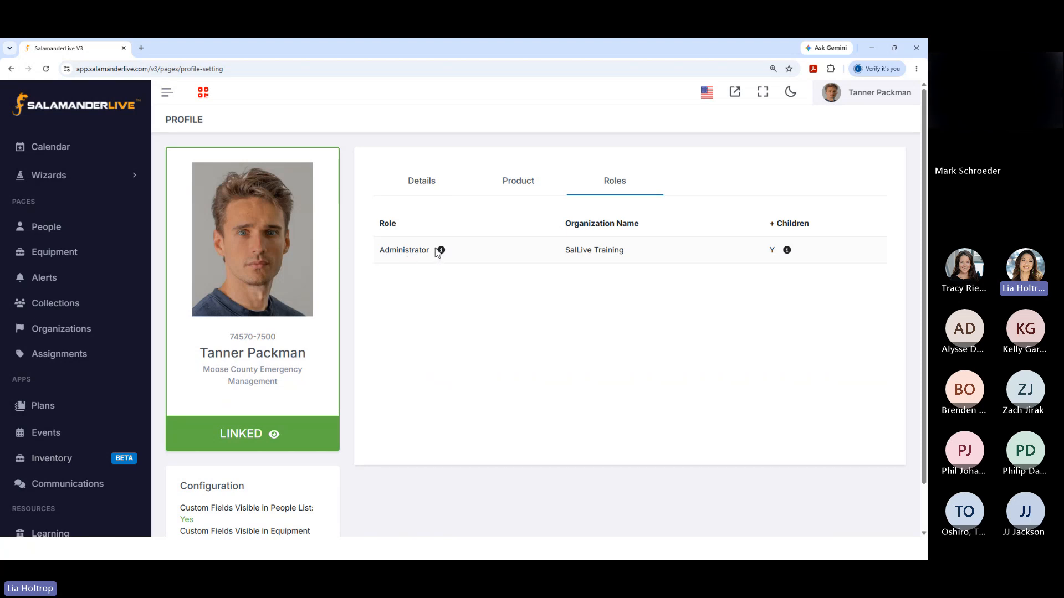
Step: Open the Moosewood Police Department user's record from the account's security users and view the roles assigned to it
scroll(64, 443, down, 5)
click(59, 479)
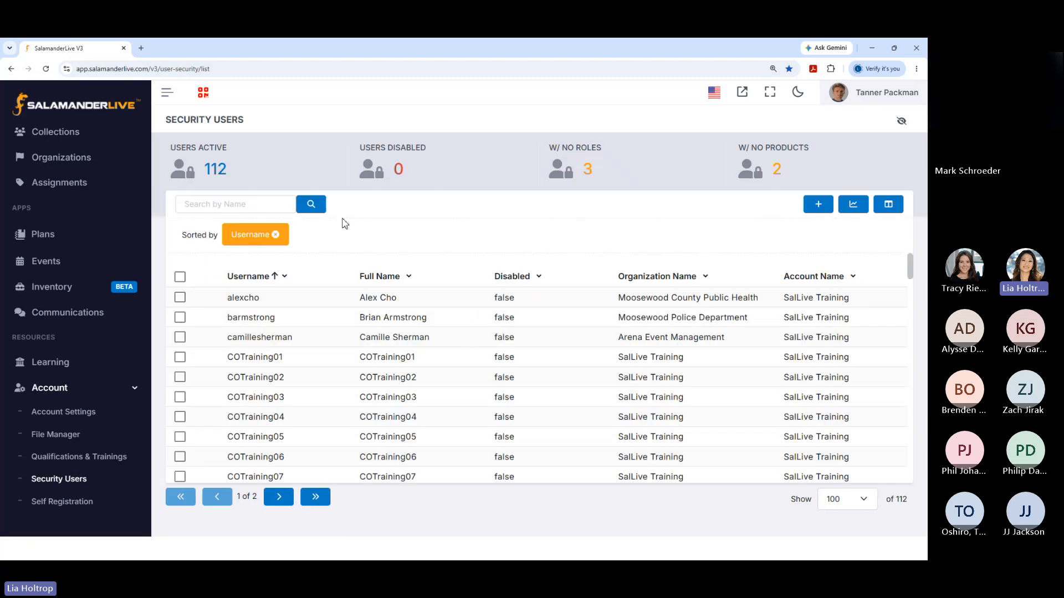
click(404, 317)
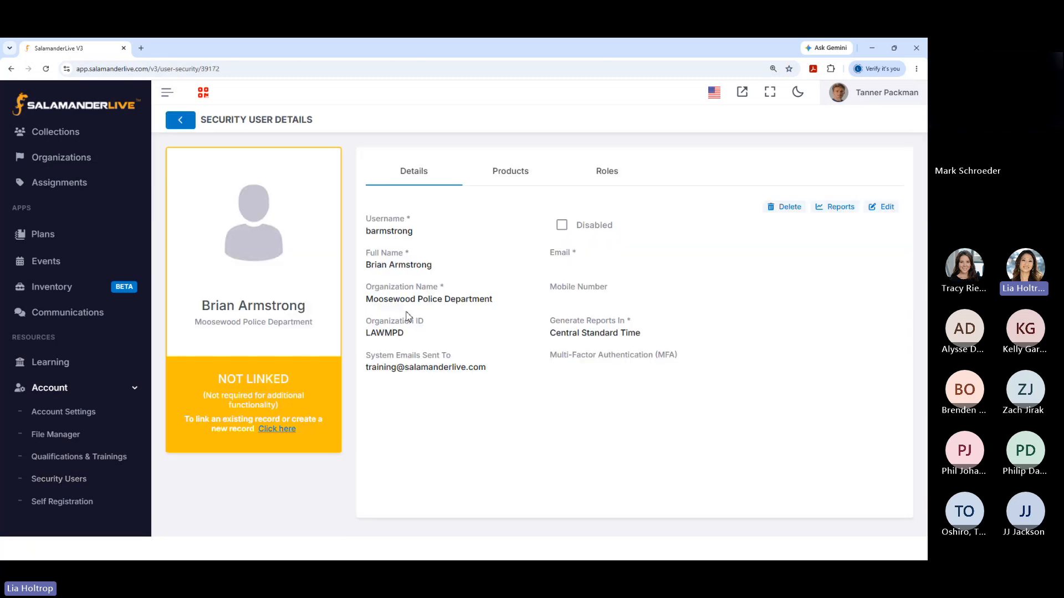
click(606, 171)
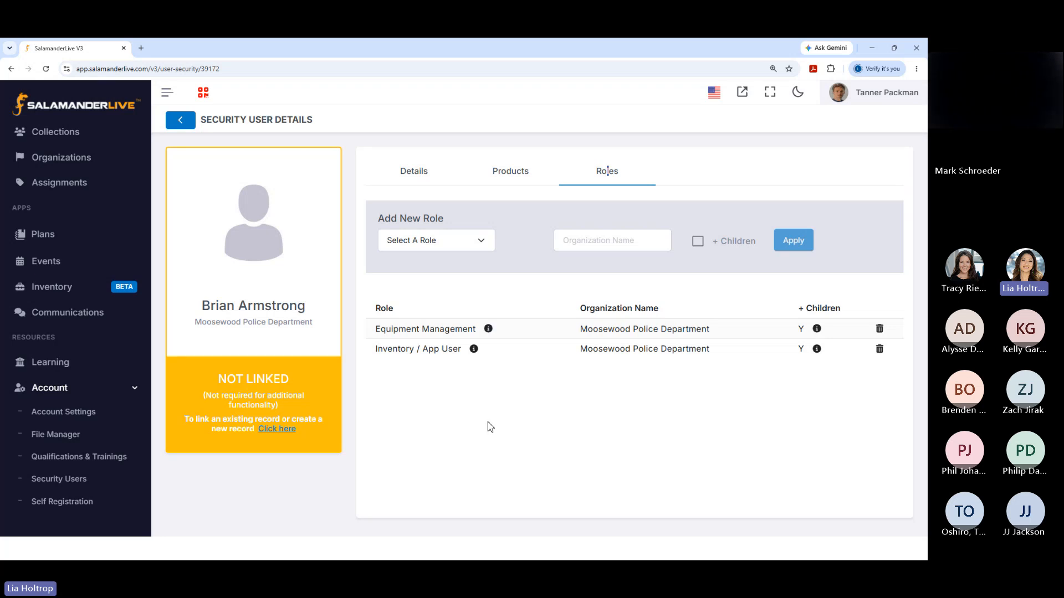
Step: Start an inventory return for a fixed asset and choose the 800MH Radio with ID RADIO01 from the equipment list
scroll(88, 212, up, 2)
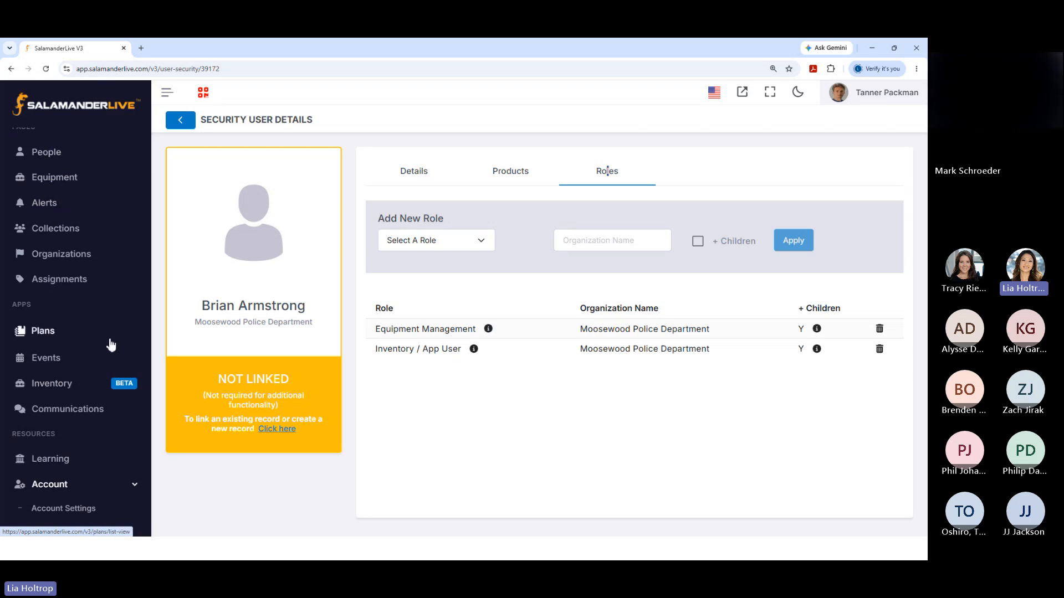
click(64, 387)
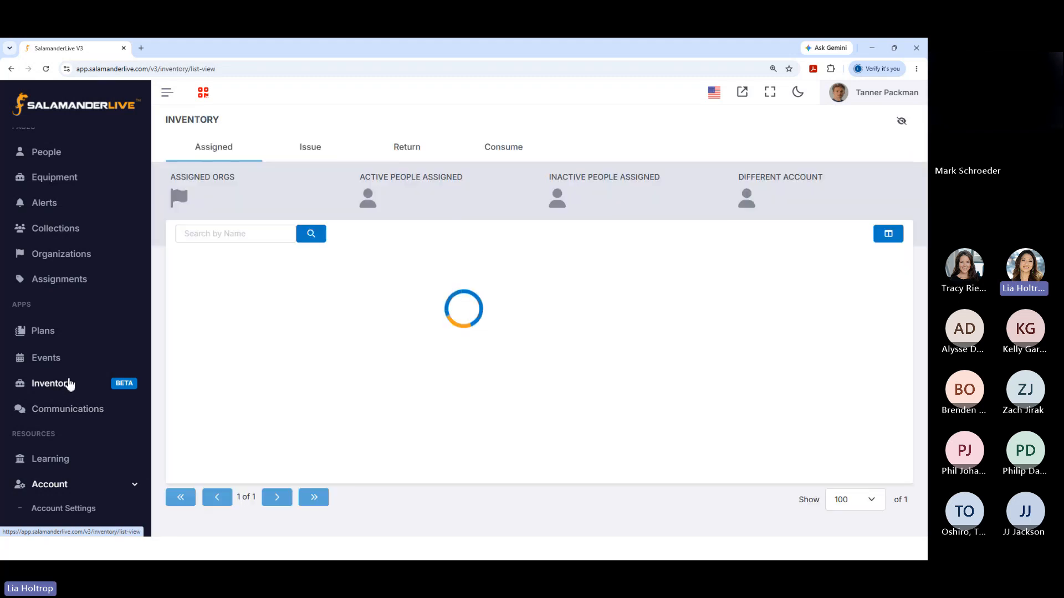
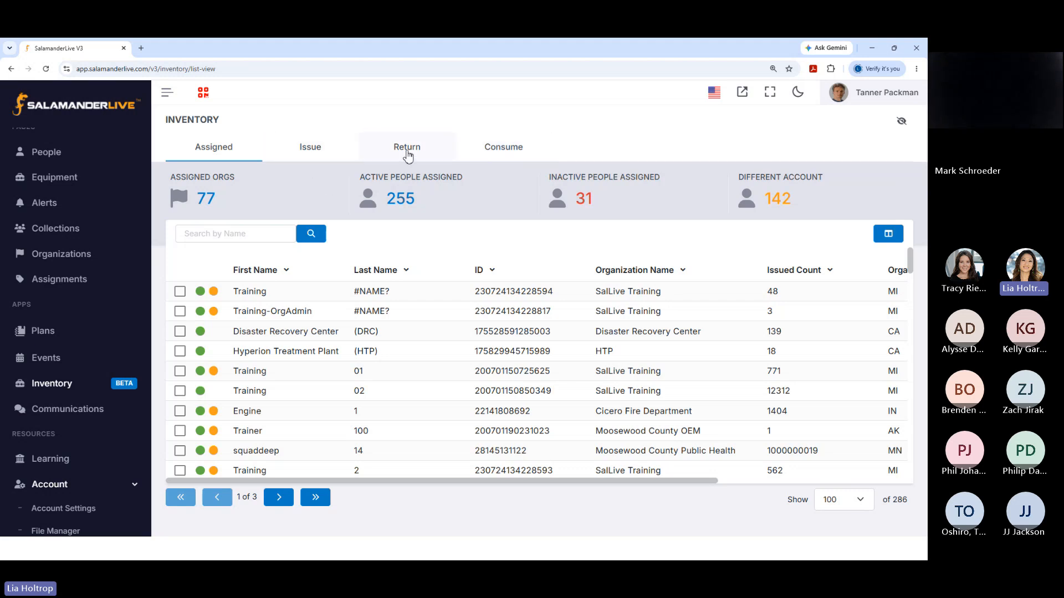
click(408, 154)
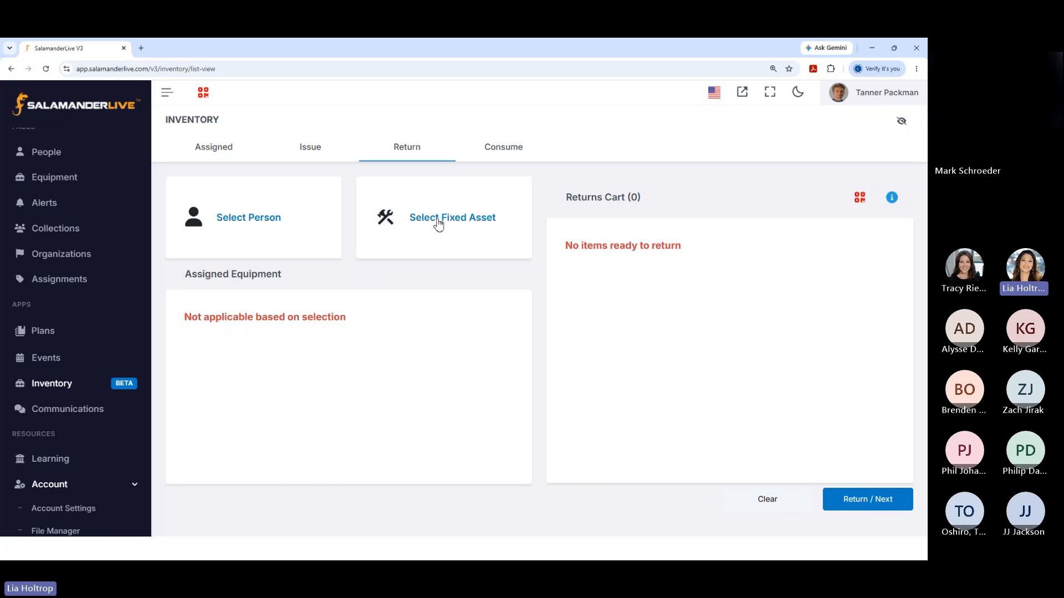
click(427, 218)
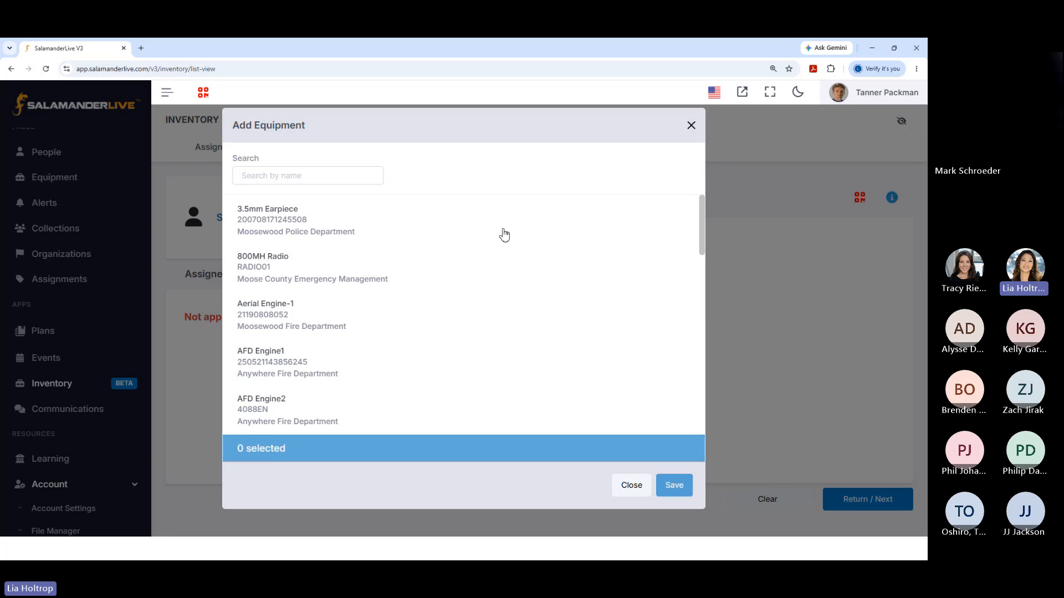
click(261, 268)
click(677, 492)
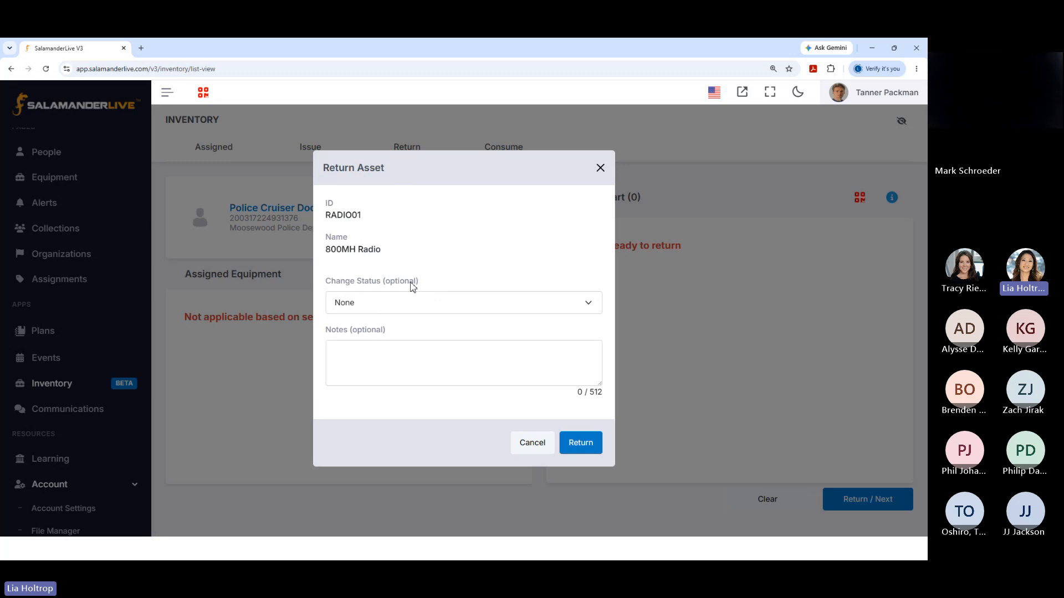
Step: Set the returned radio's status to Out of Service and enter the note "Staticky"
click(421, 302)
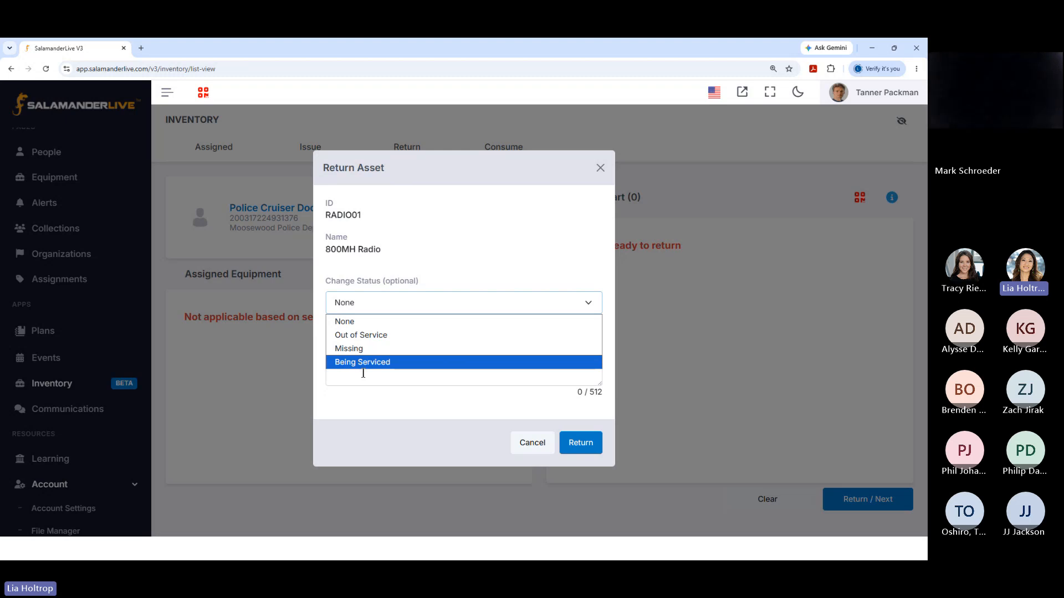
click(392, 339)
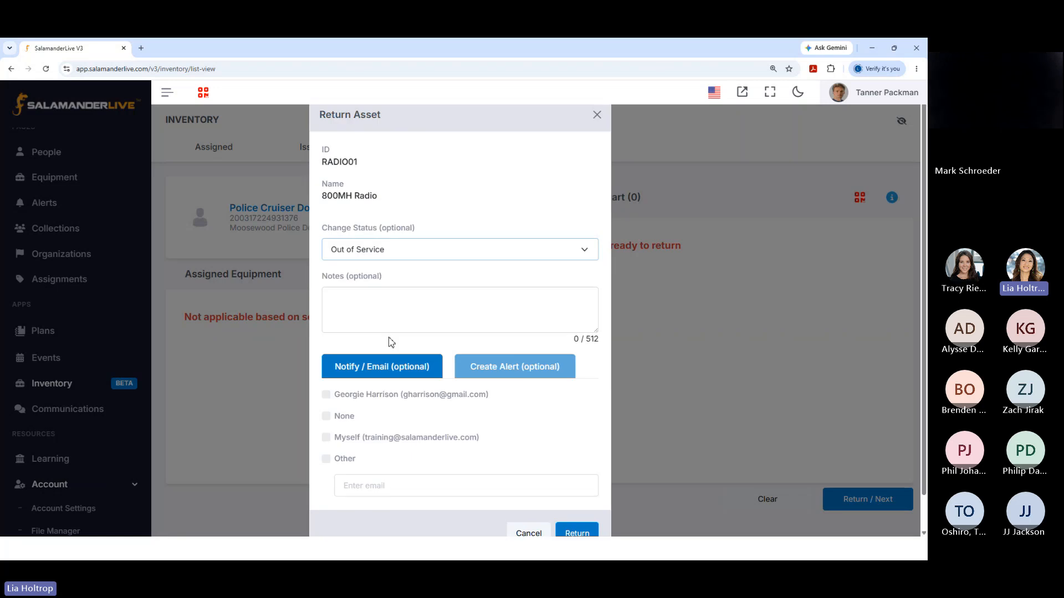
click(347, 301)
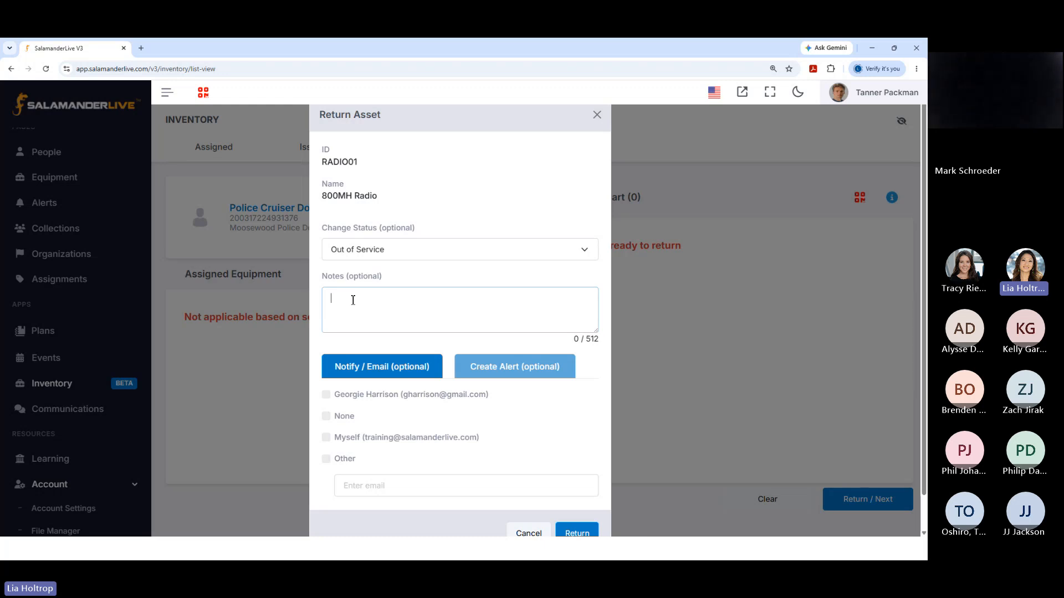
text(Stati)
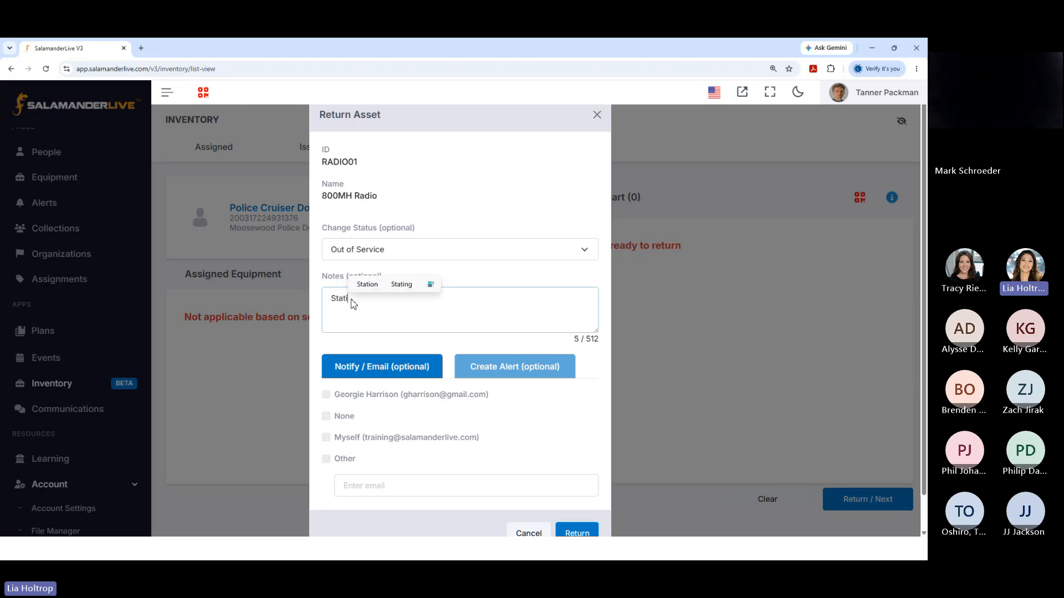
text(cky)
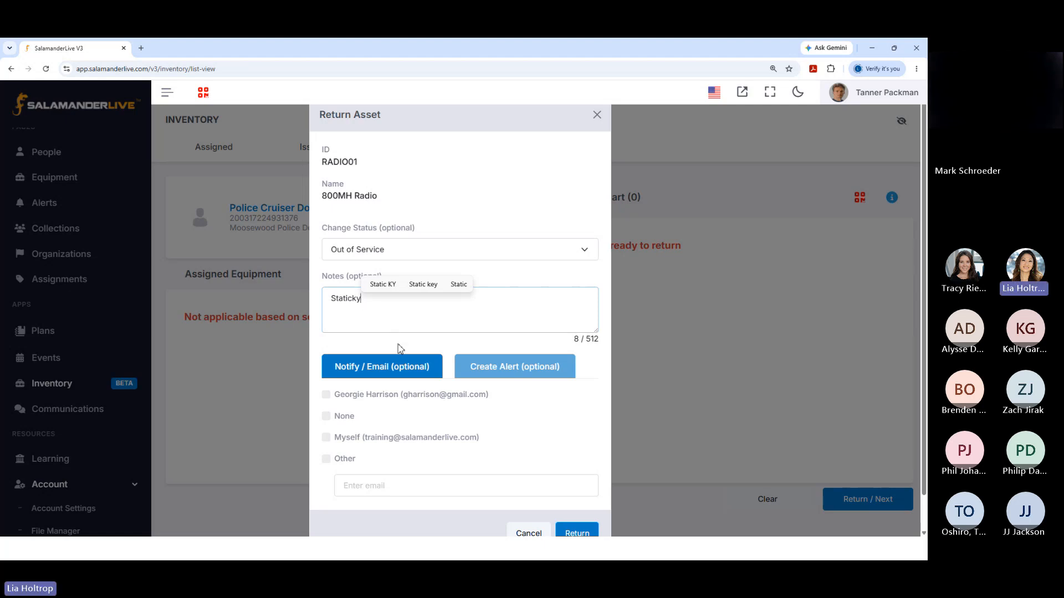
Step: Add an alert to the radio's return with type Repair and alert date 07/16/2026
scroll(398, 348, down, 1)
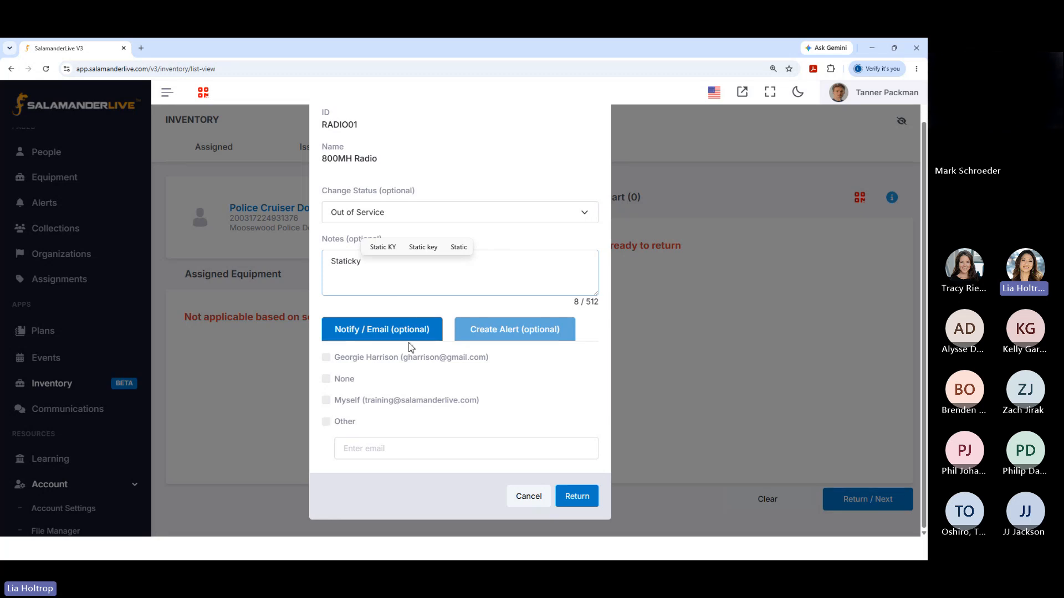
click(508, 333)
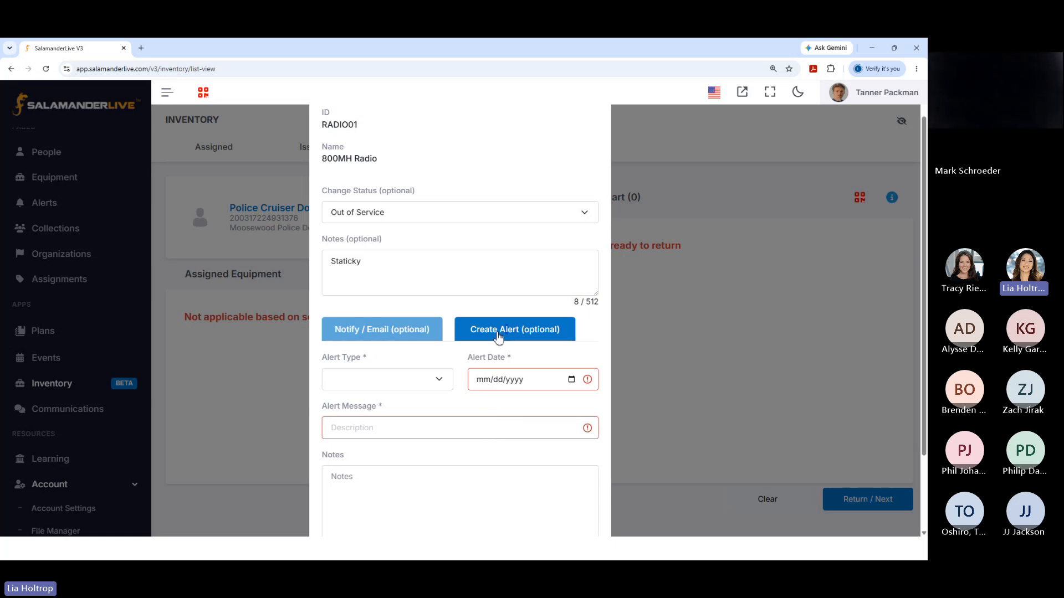
click(438, 381)
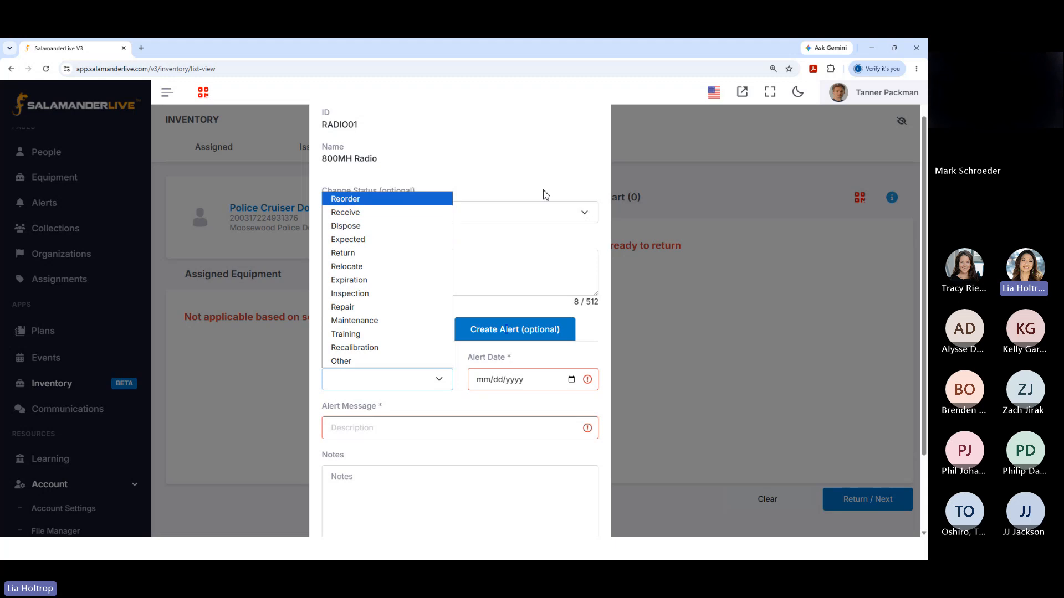
click(342, 307)
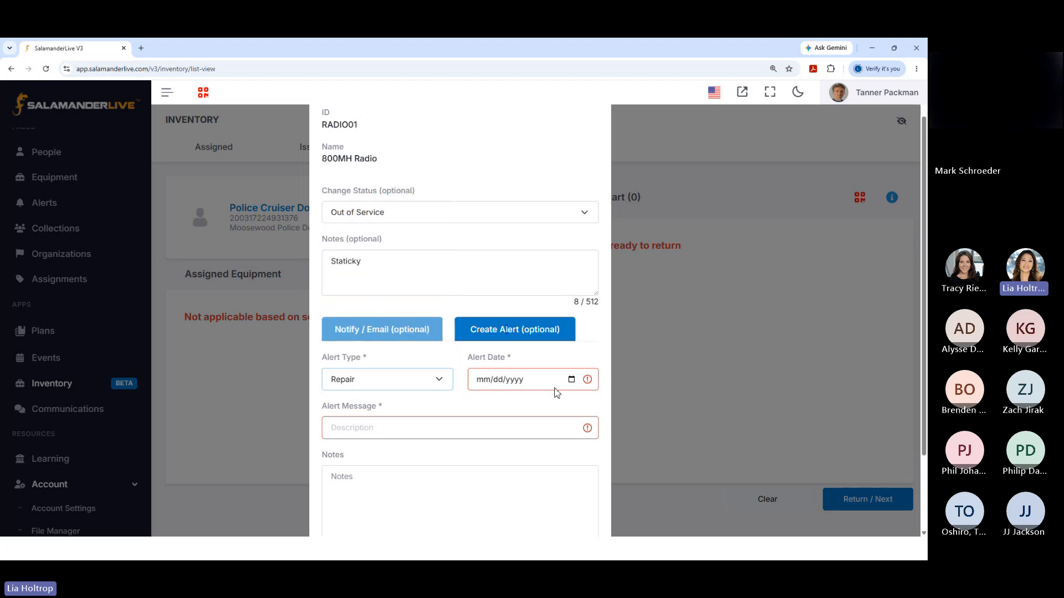
click(572, 379)
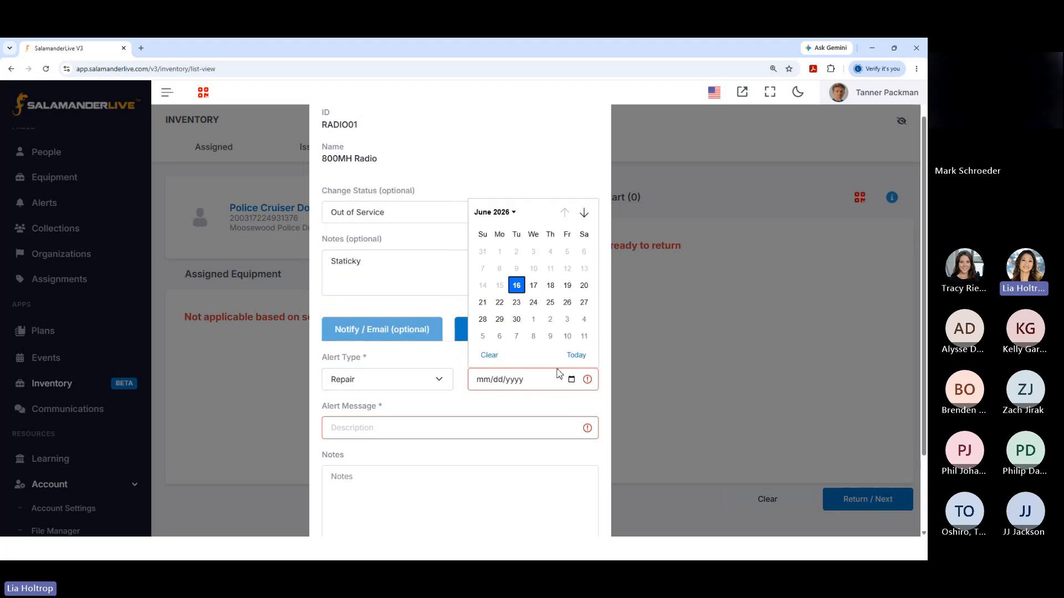
click(584, 213)
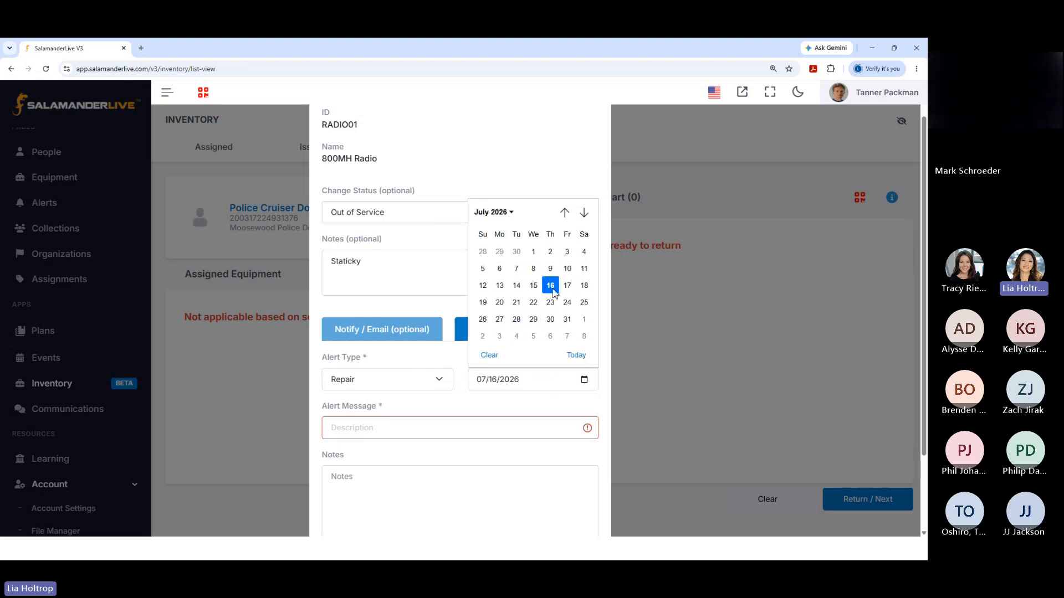
click(552, 287)
Step: Enter the alert message "Send in for repair" and add the radio to the returns cart
click(387, 424)
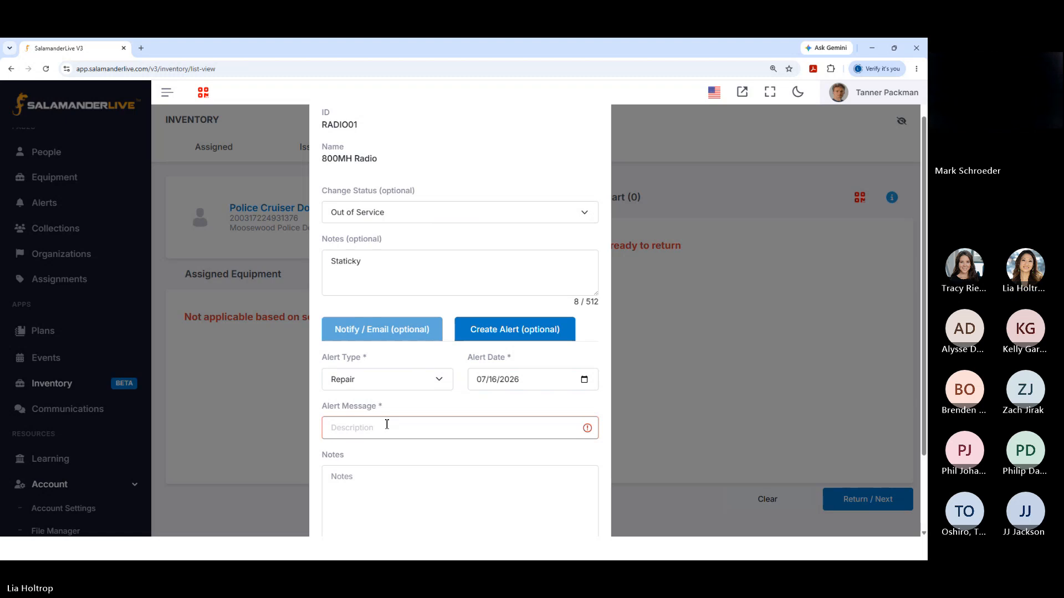
text(Send in )
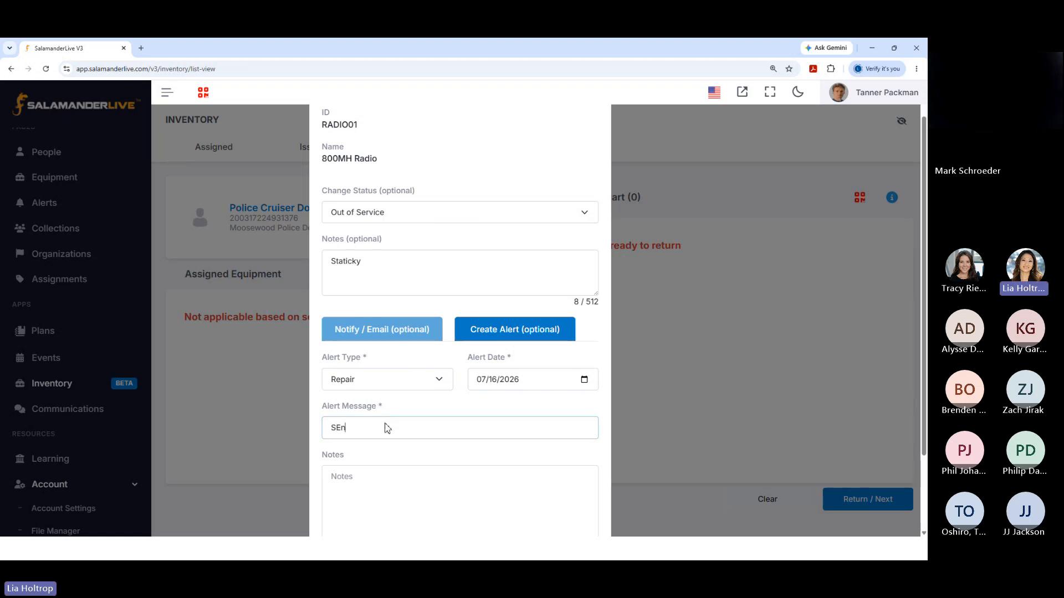
text(for repo)
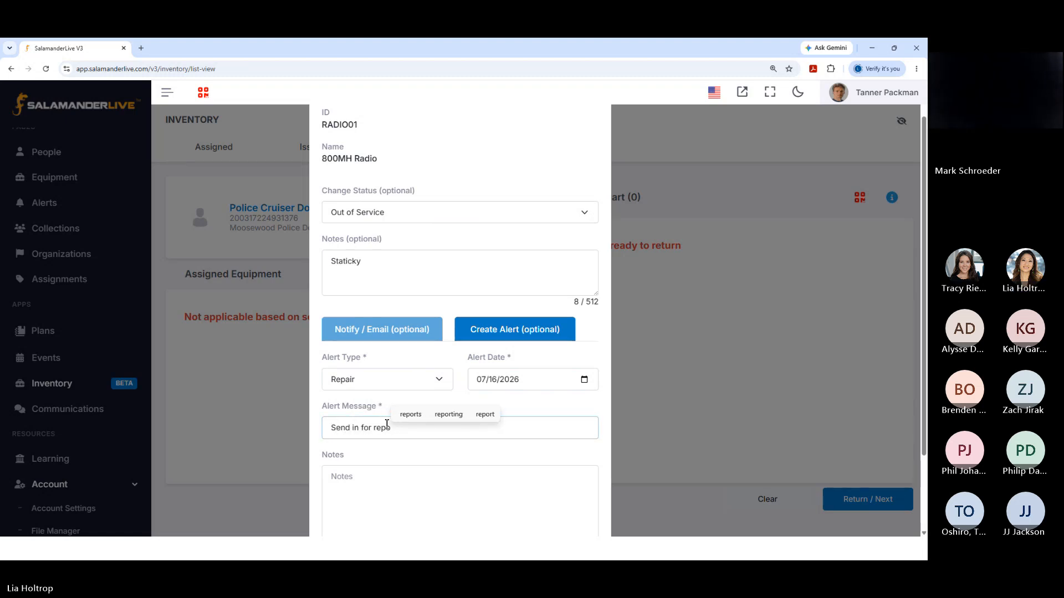
key(BackSpace)
text(air)
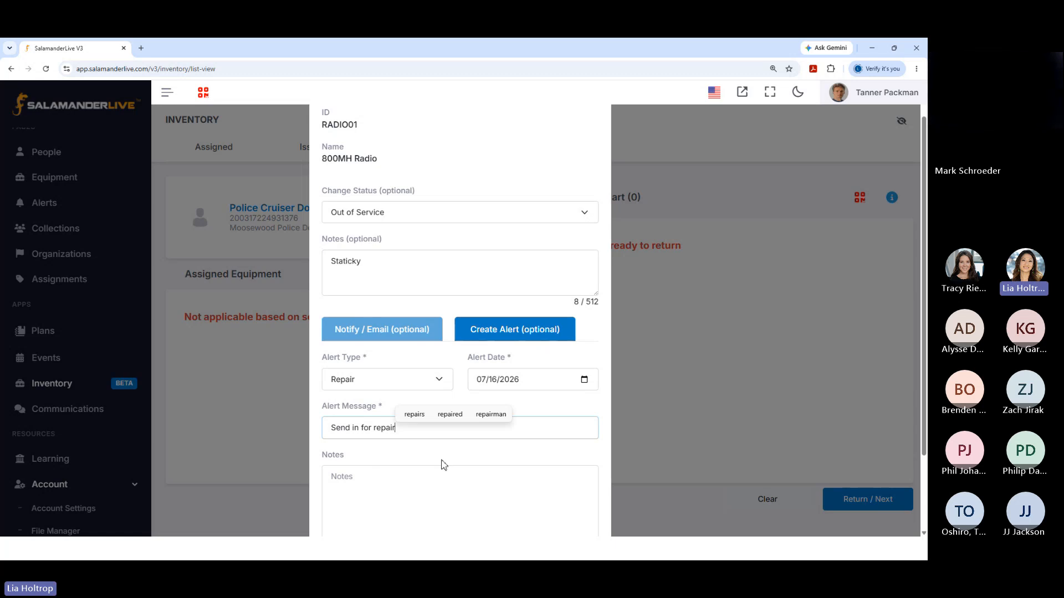
scroll(443, 466, down, 2)
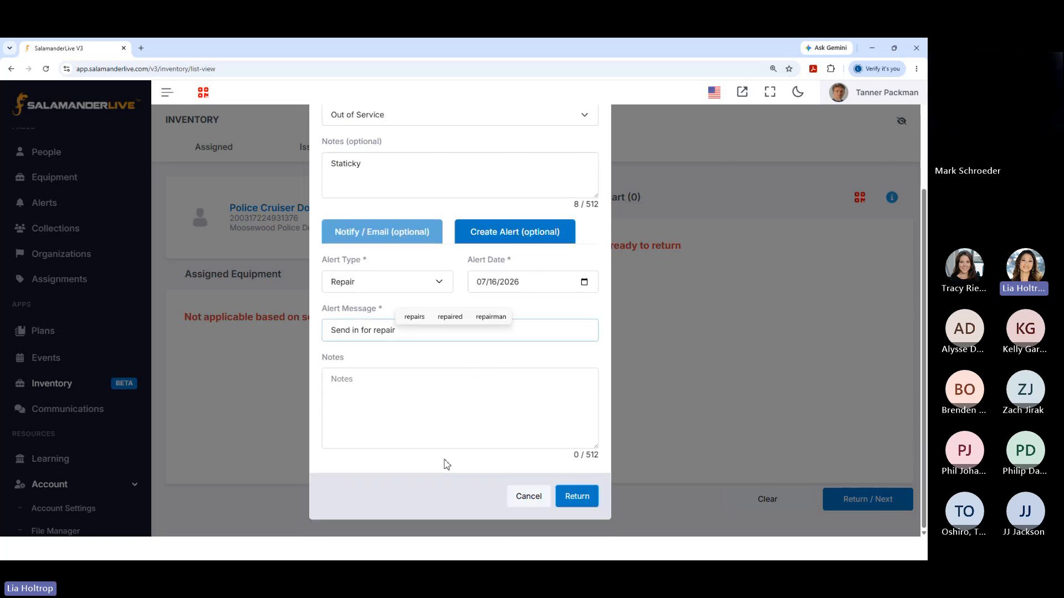
click(578, 498)
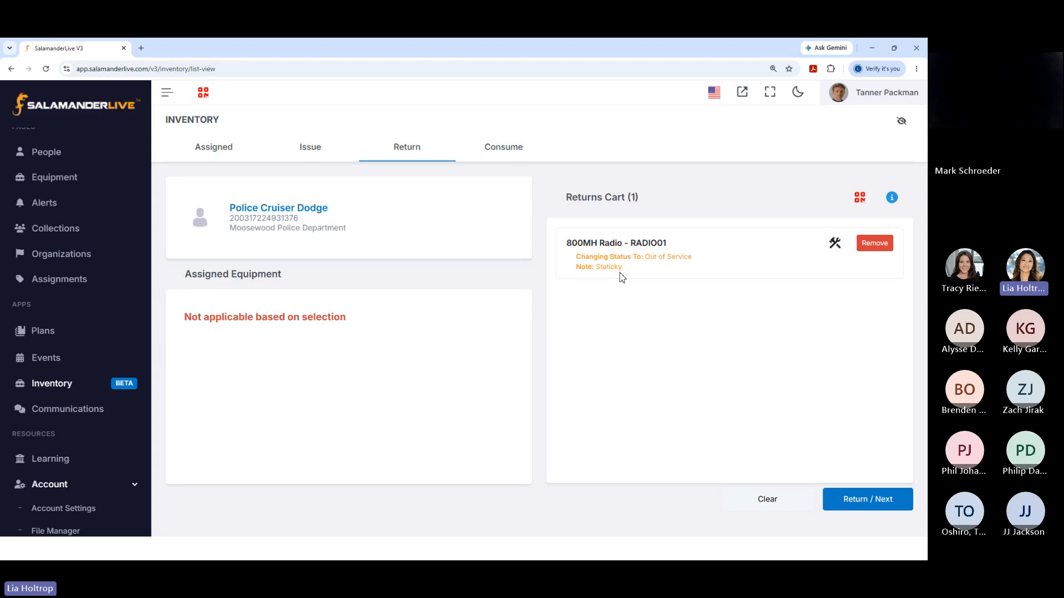
Step: Finalize the return of the item in the cart without a signature or emailed invoice, and dismiss the confirmation
click(853, 502)
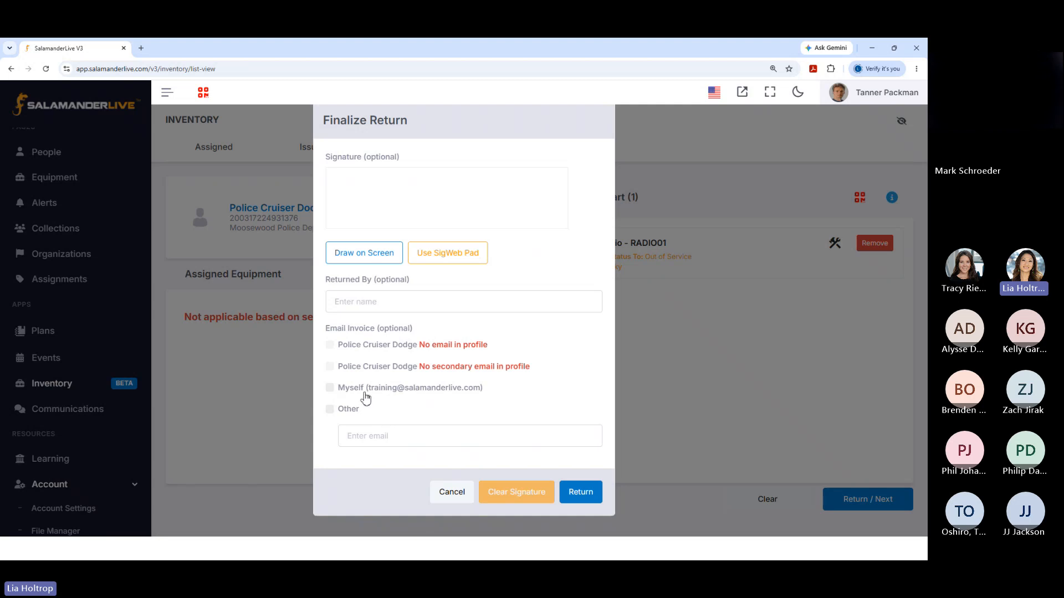
click(586, 499)
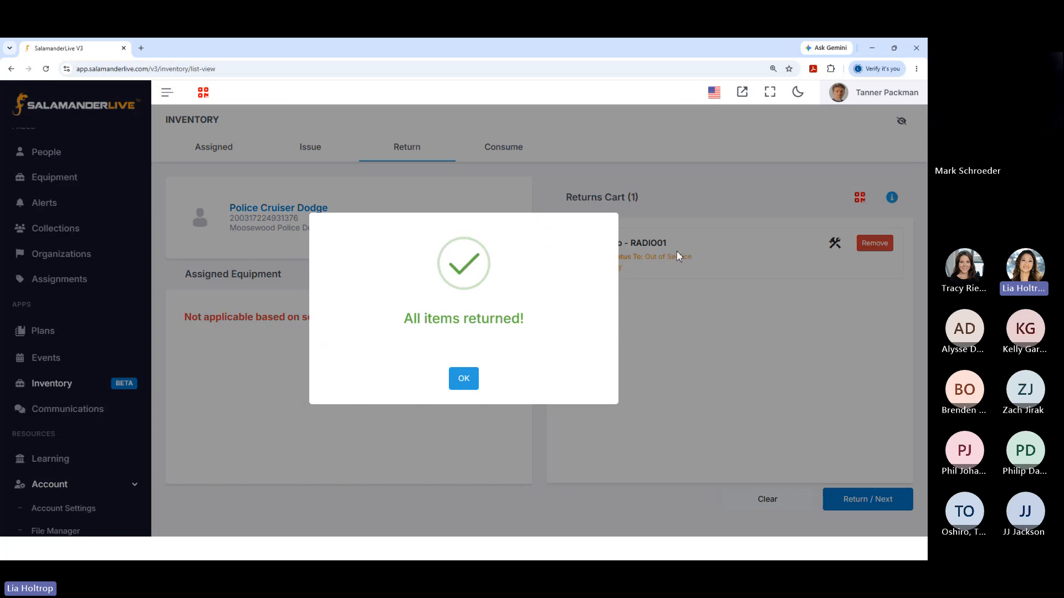
click(471, 386)
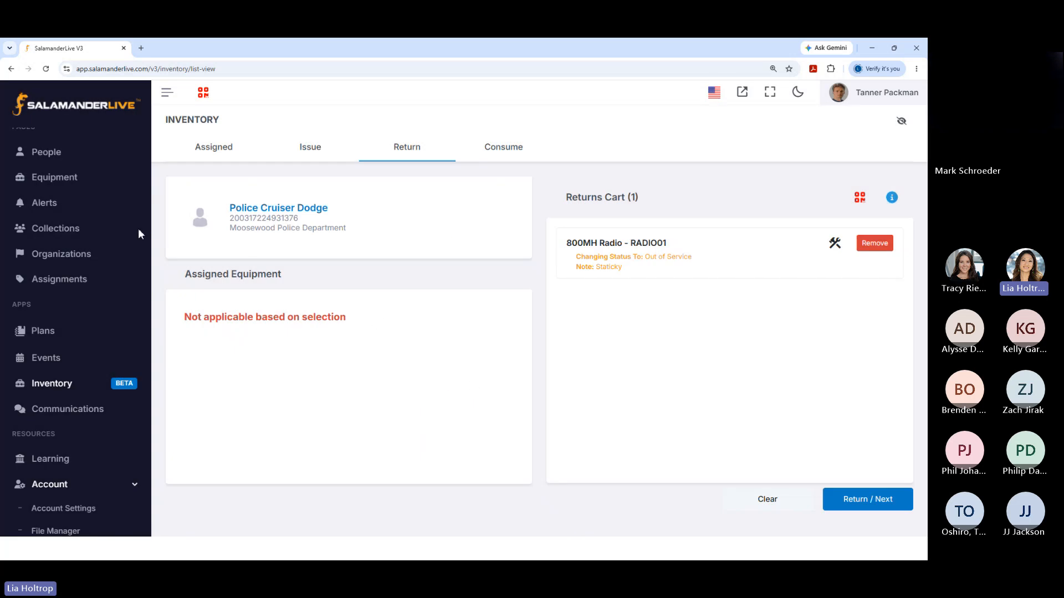
Step: Open the alerts list and remove its ID filter, keeping the Alert Status filter
click(54, 205)
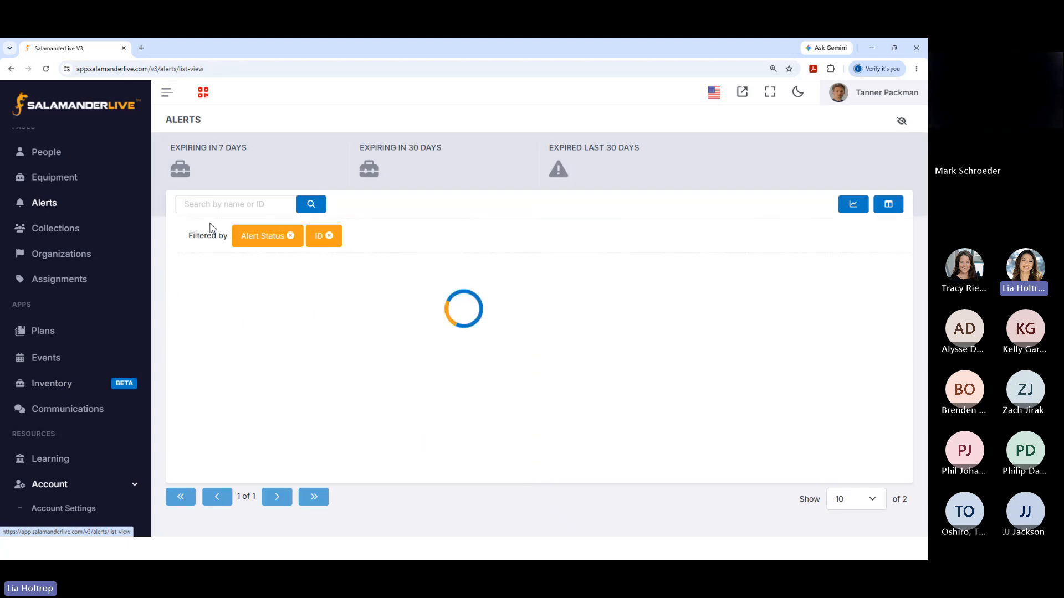
click(330, 236)
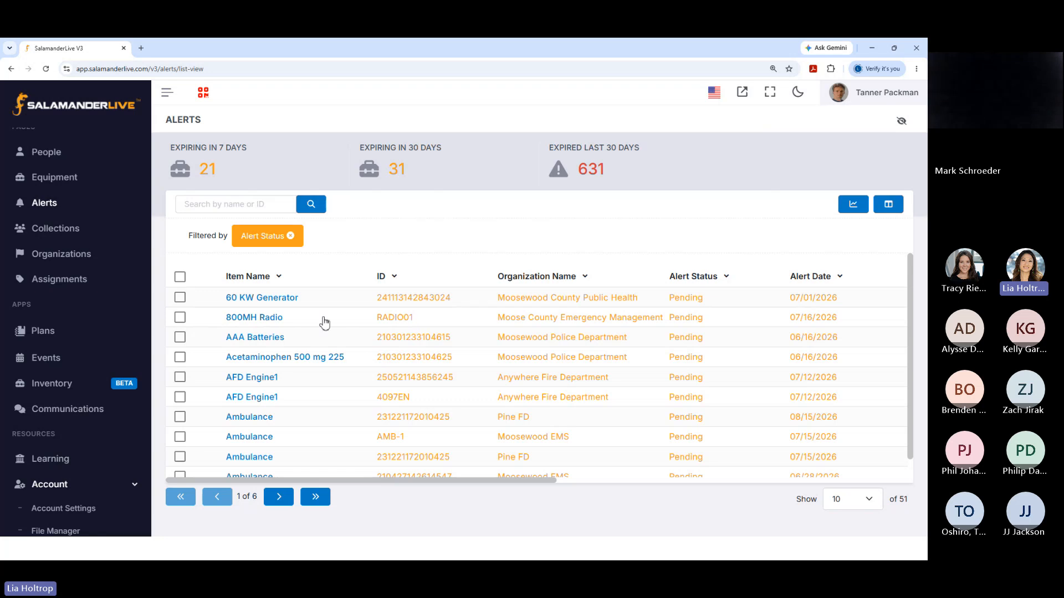
click(261, 321)
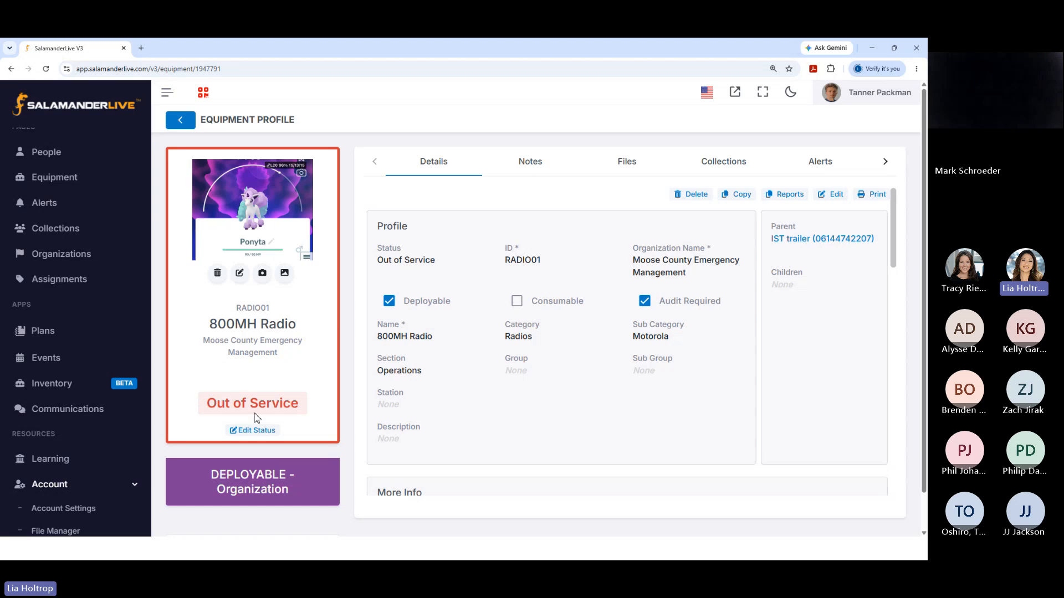
click(821, 162)
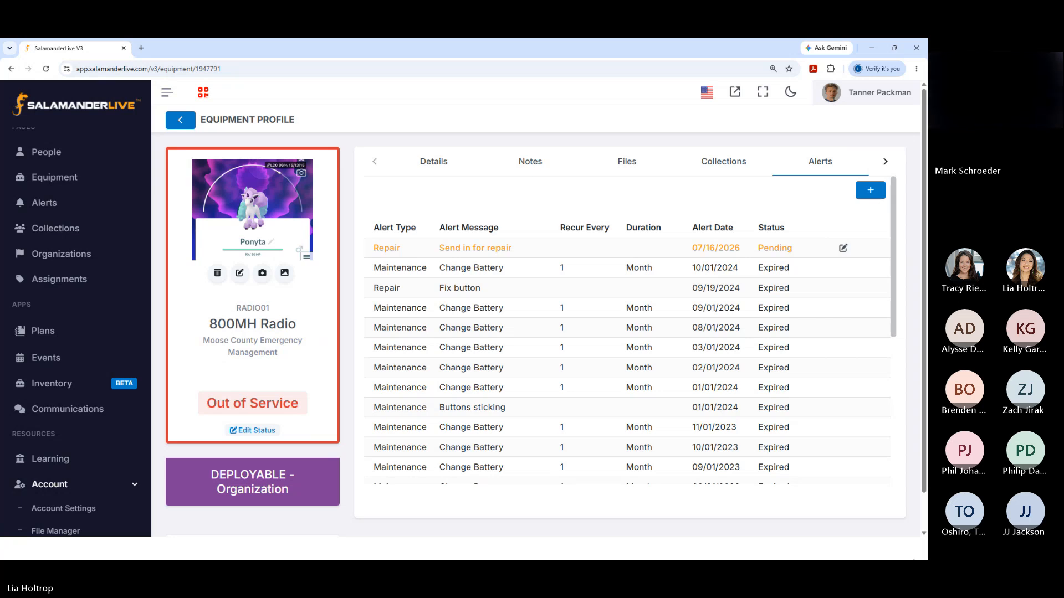
Step: Show the calendar in day view for June 16, 2026 and open the "AAA Batteries - Reorder" alert
scroll(83, 292, up, 3)
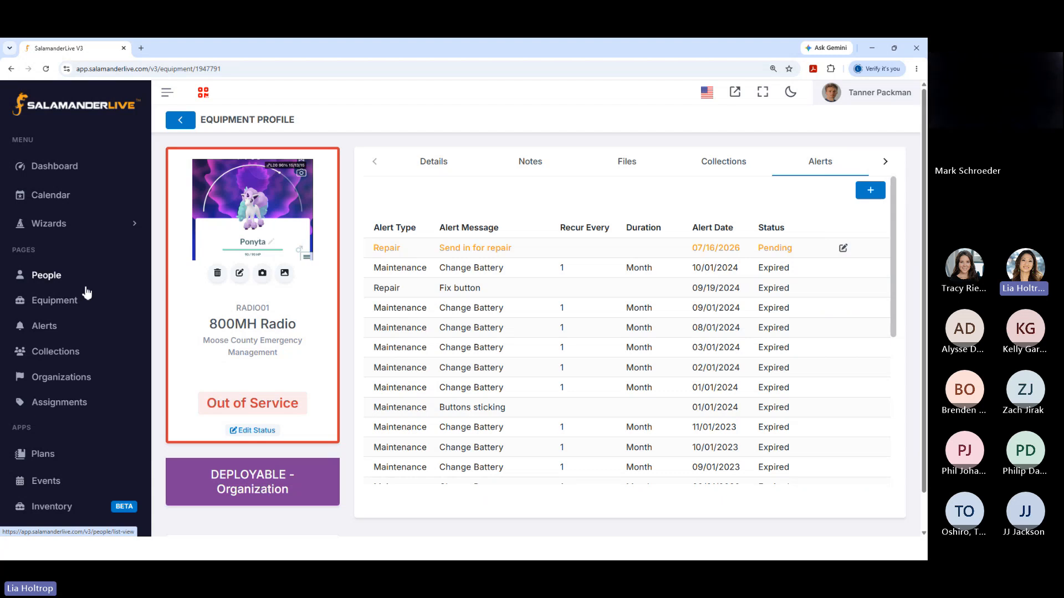
click(61, 199)
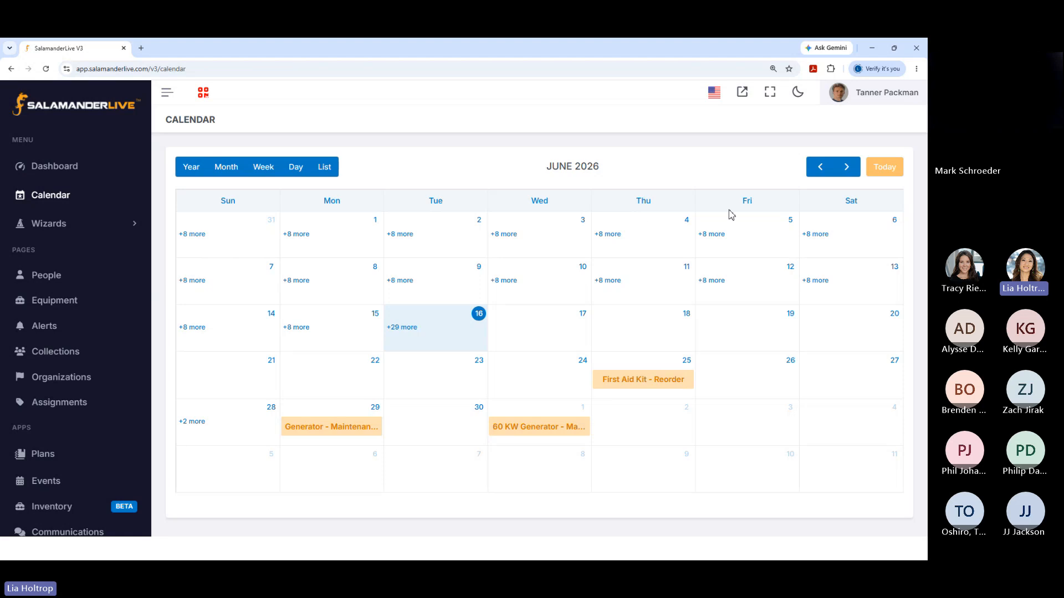
click(271, 174)
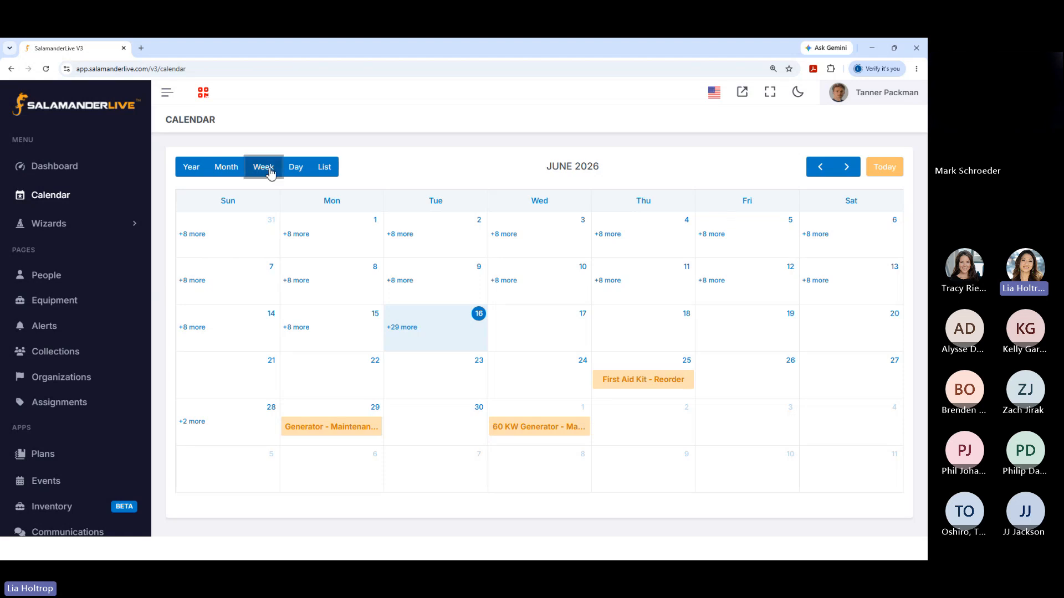
click(296, 170)
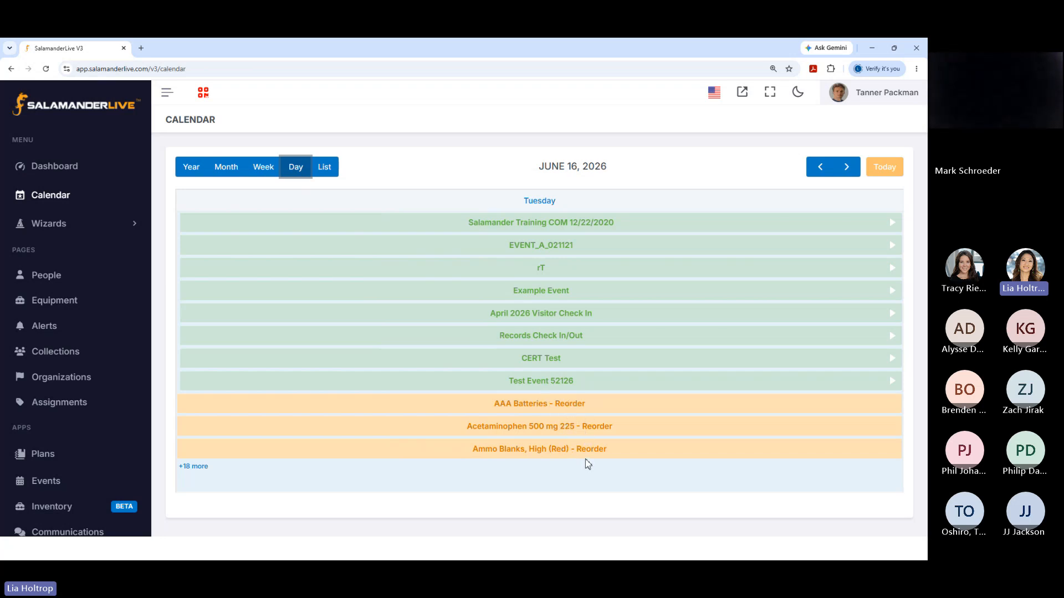
click(565, 408)
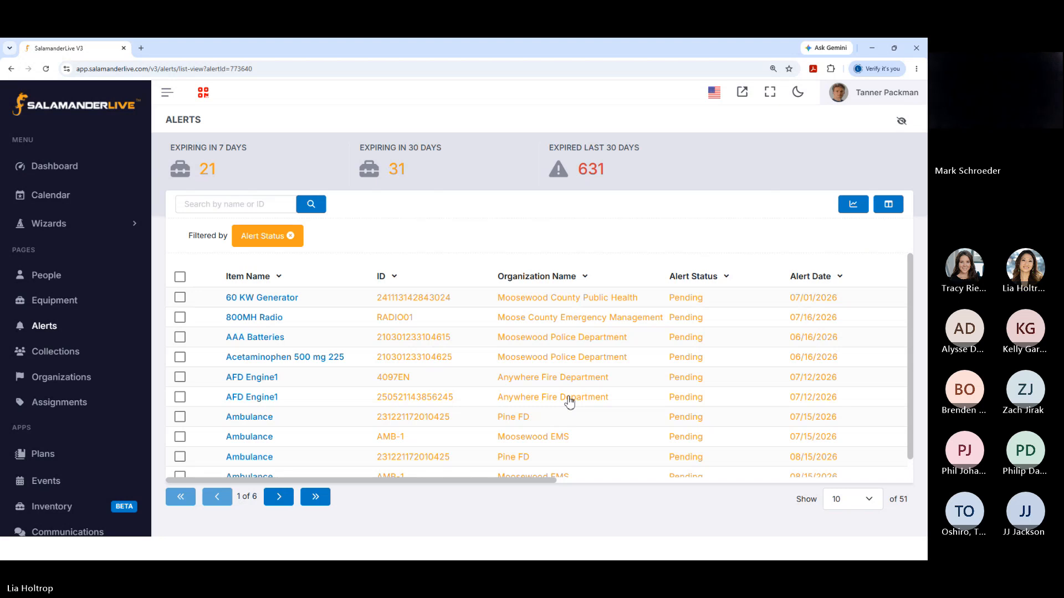
Step: Review the calendar's list view for Jun 14 – 20, 2026 and open the "Wheelchair, Standard - Reorder" alert
click(64, 203)
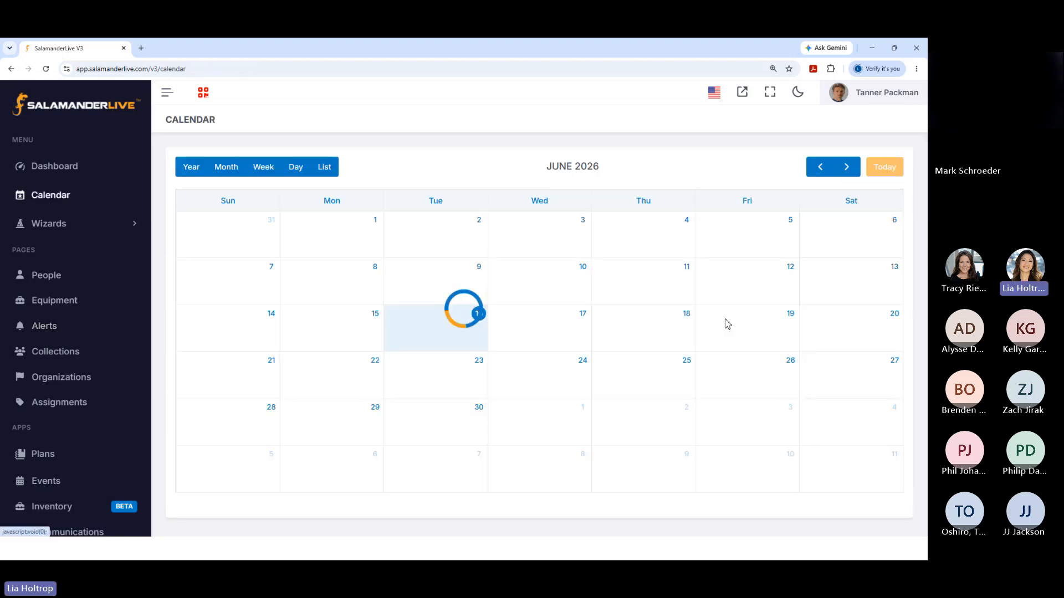
click(325, 170)
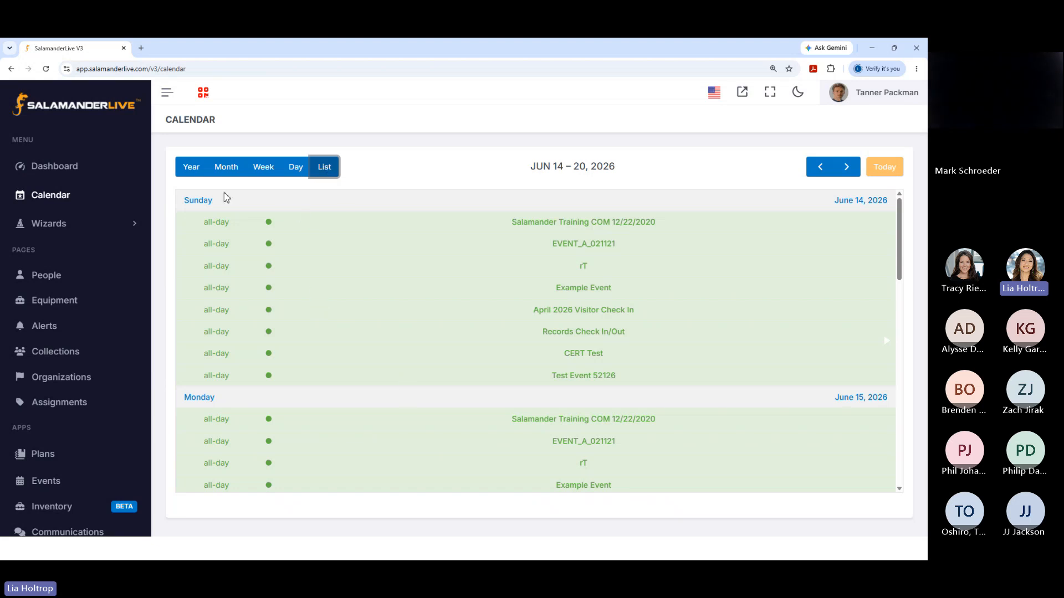
middle_click(220, 214)
scroll(220, 214, down, 4)
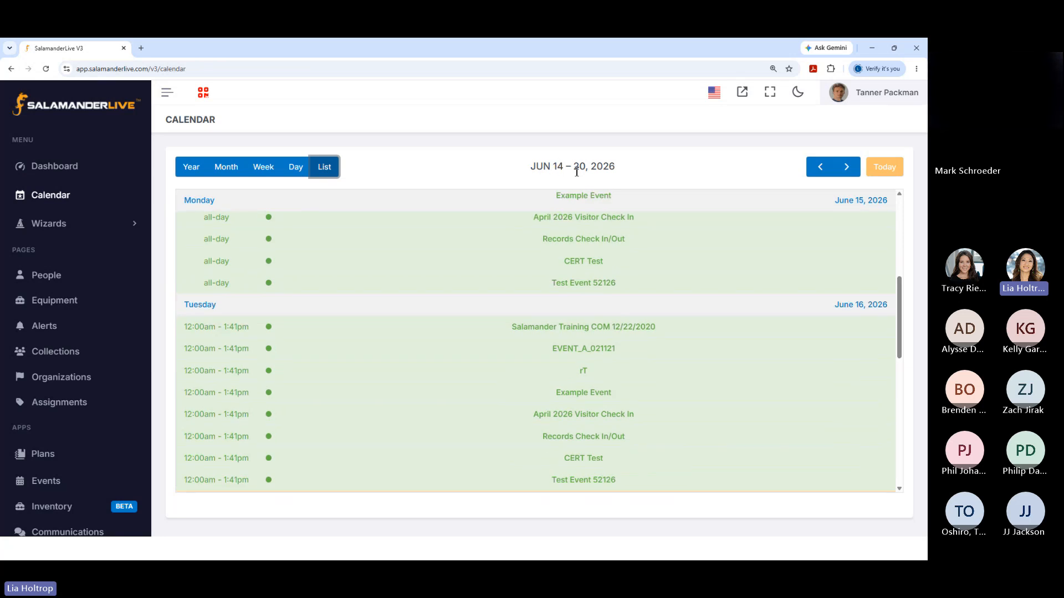
scroll(599, 325, down, 5)
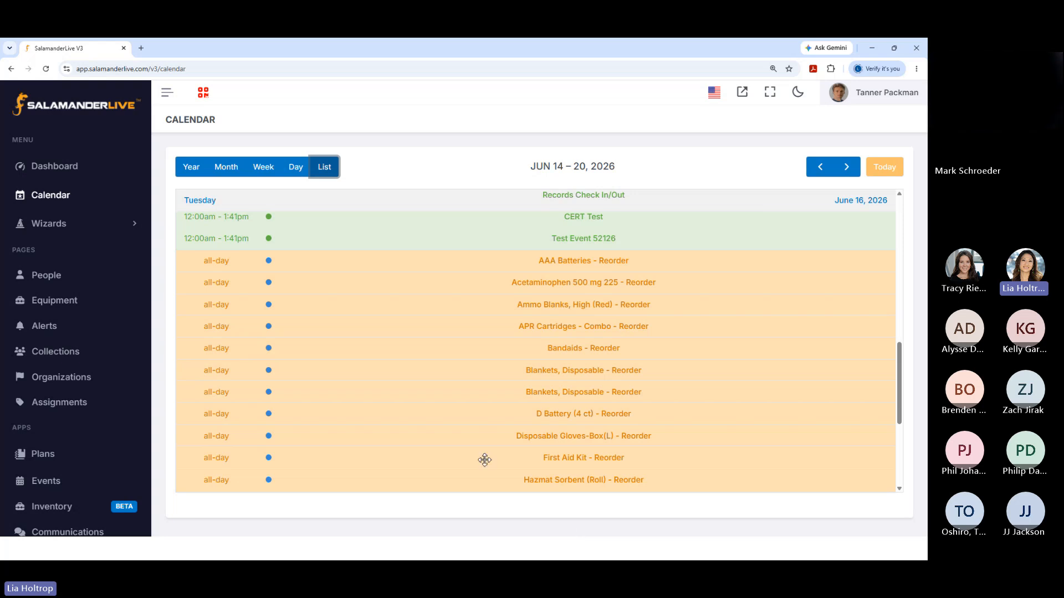
scroll(570, 444, down, 3)
scroll(570, 443, down, 1)
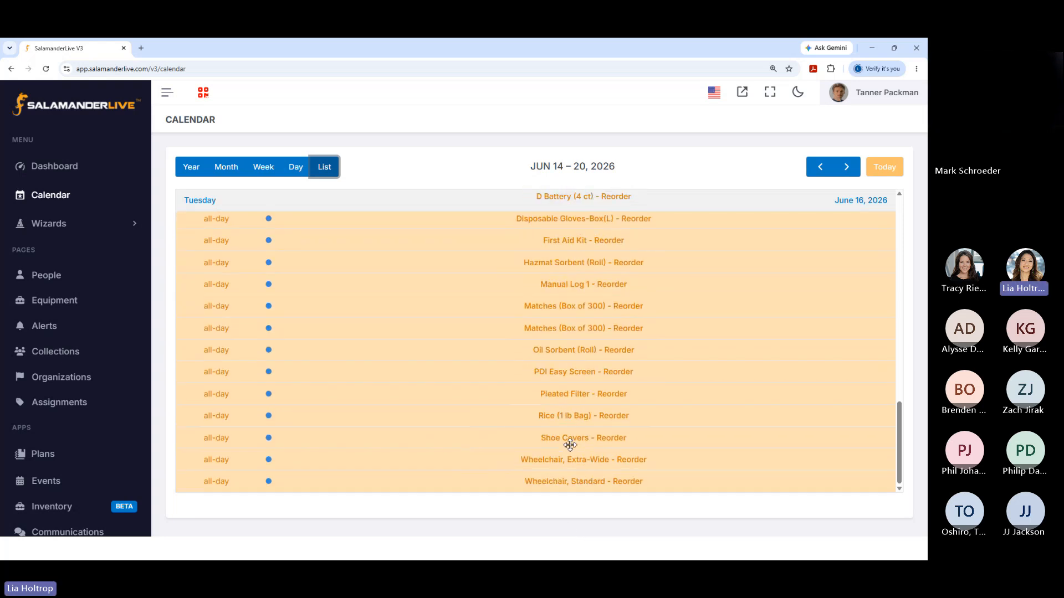
scroll(611, 486, up, 2)
scroll(612, 485, up, 2)
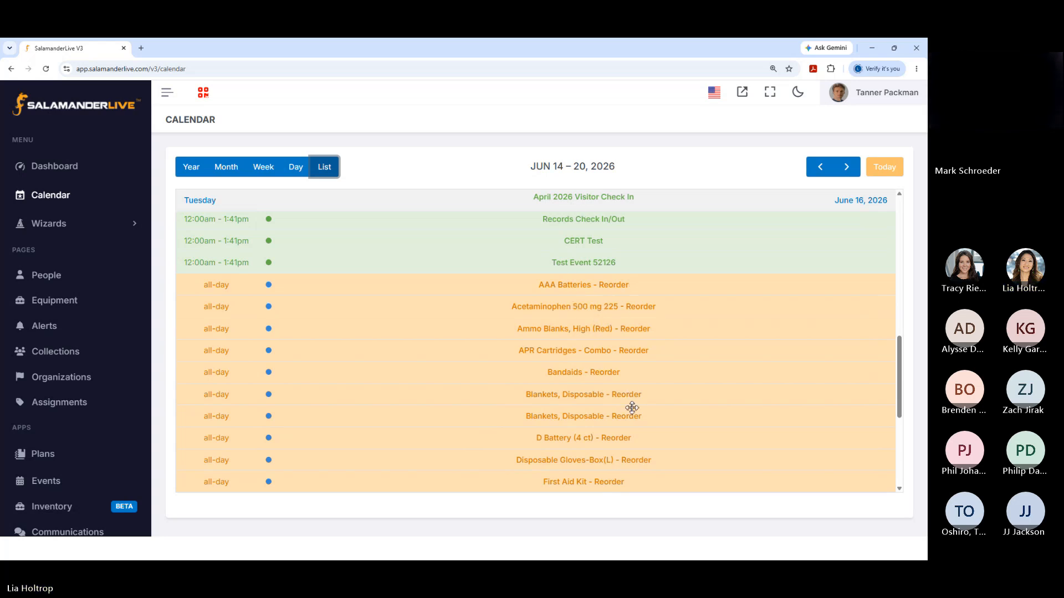
scroll(631, 409, down, 3)
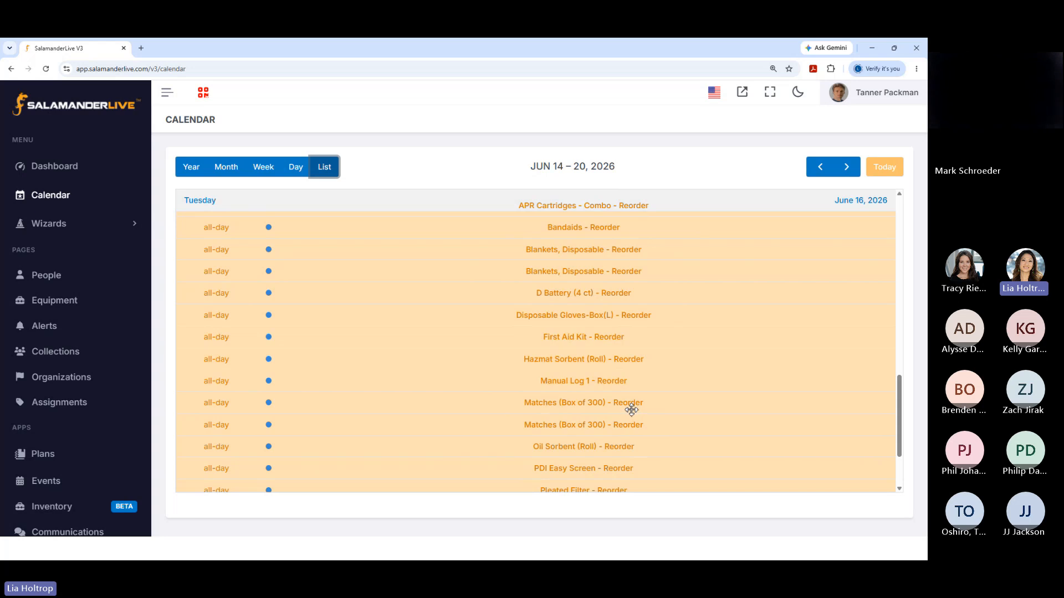
scroll(631, 410, down, 2)
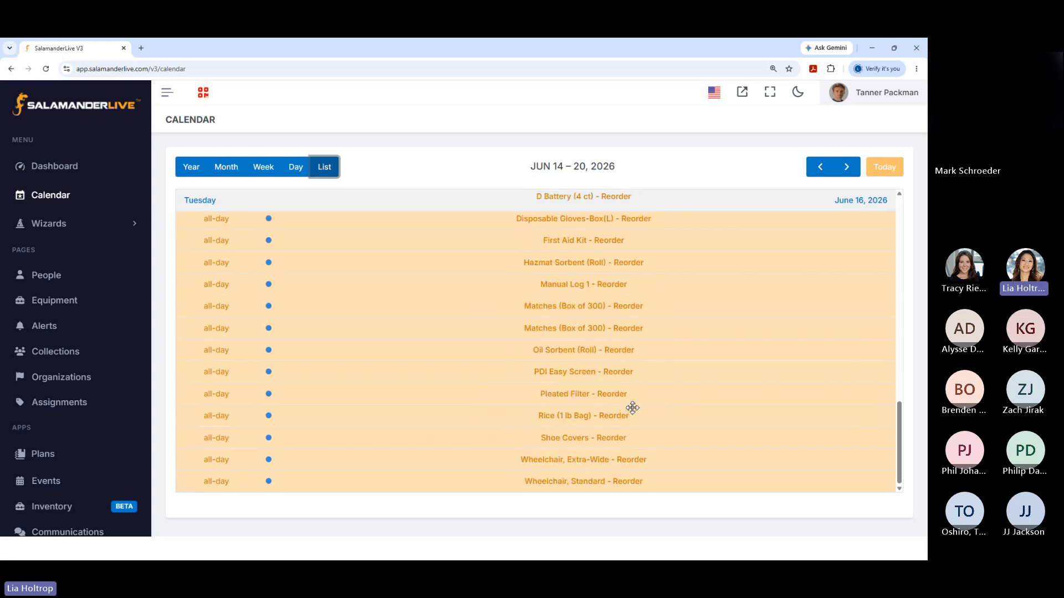
click(632, 482)
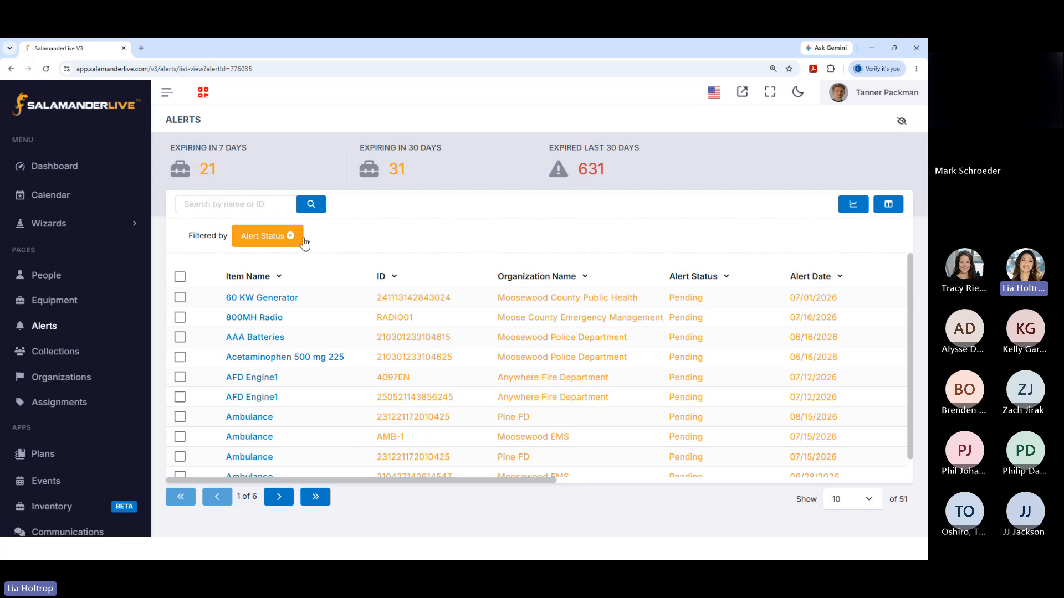
Step: Export the Alert Report as CSV from the alerts list and open the downloaded file in Excel
click(852, 205)
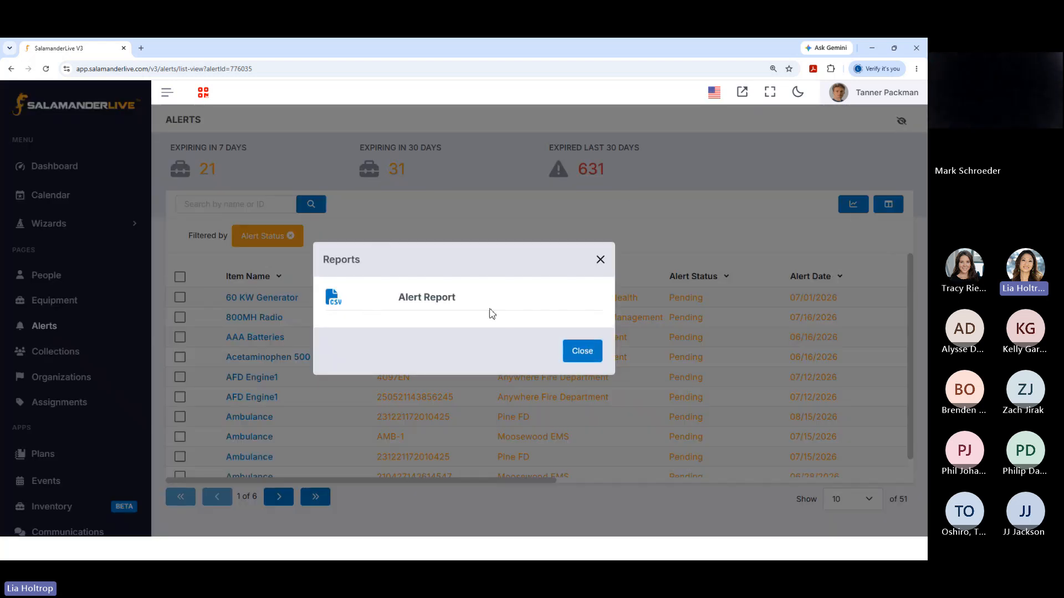
click(333, 299)
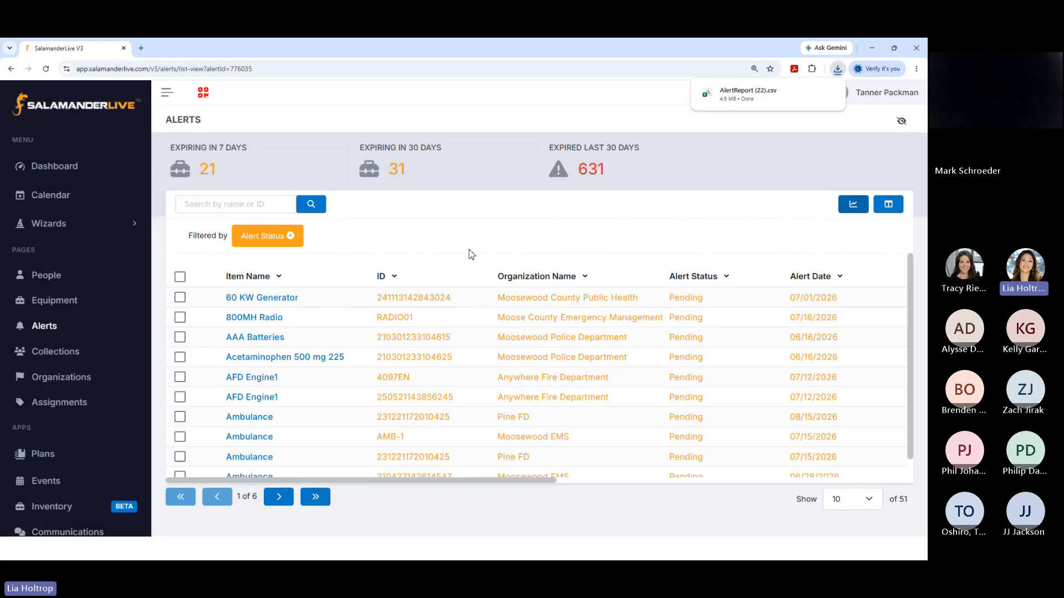
click(733, 98)
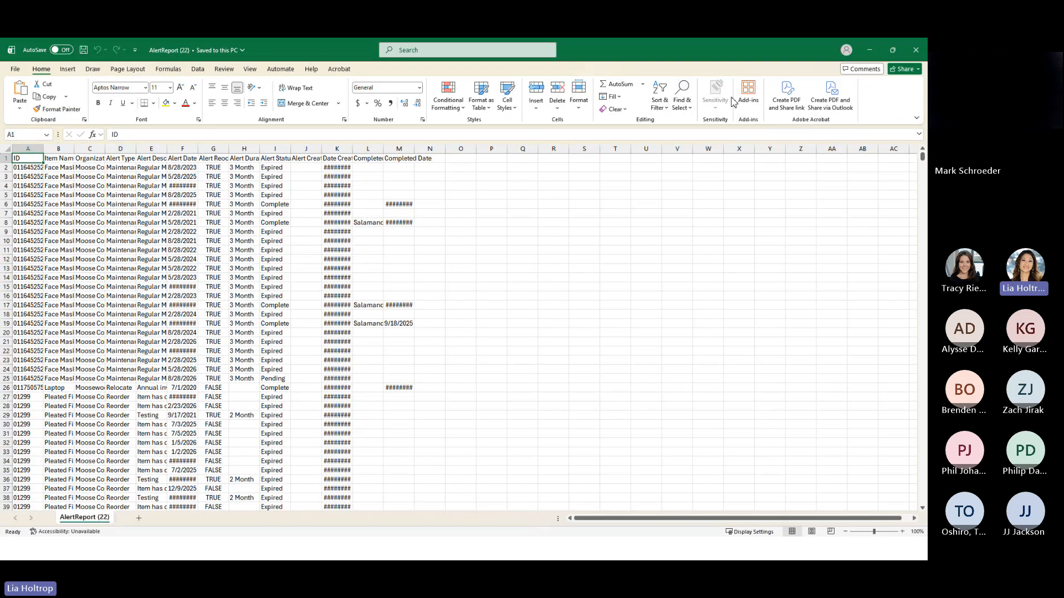
Step: Fit all columns of the report to their contents to examine its alert rows, and close the file without saving
click(8, 149)
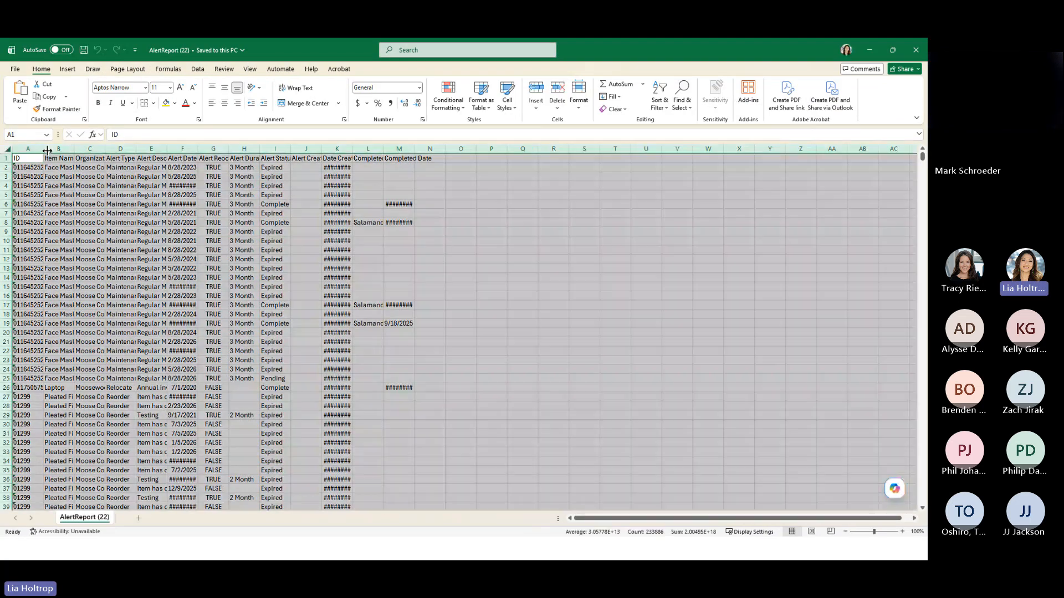
double_click(47, 150)
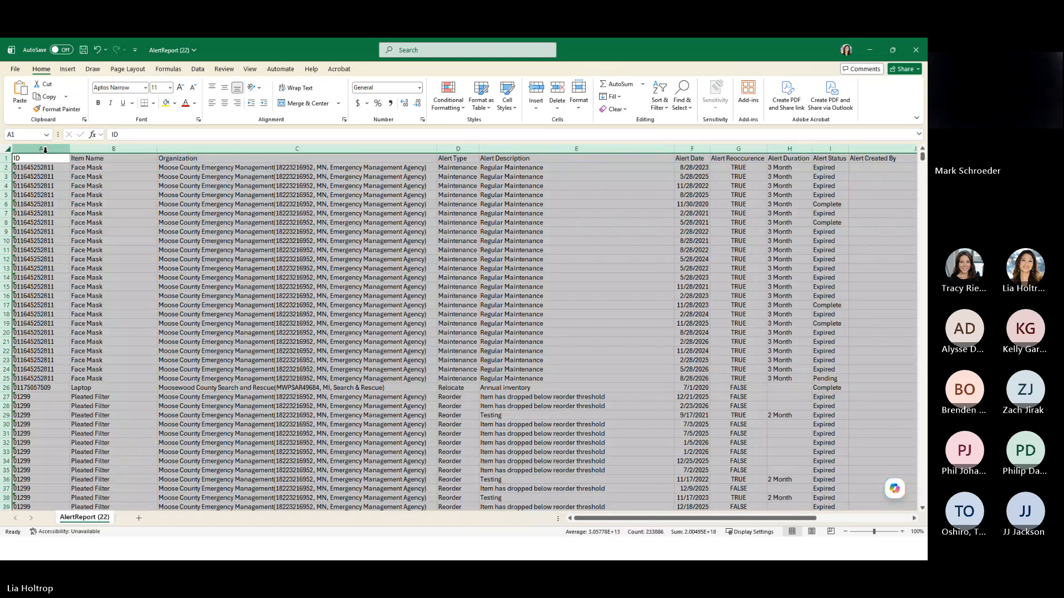
click(628, 306)
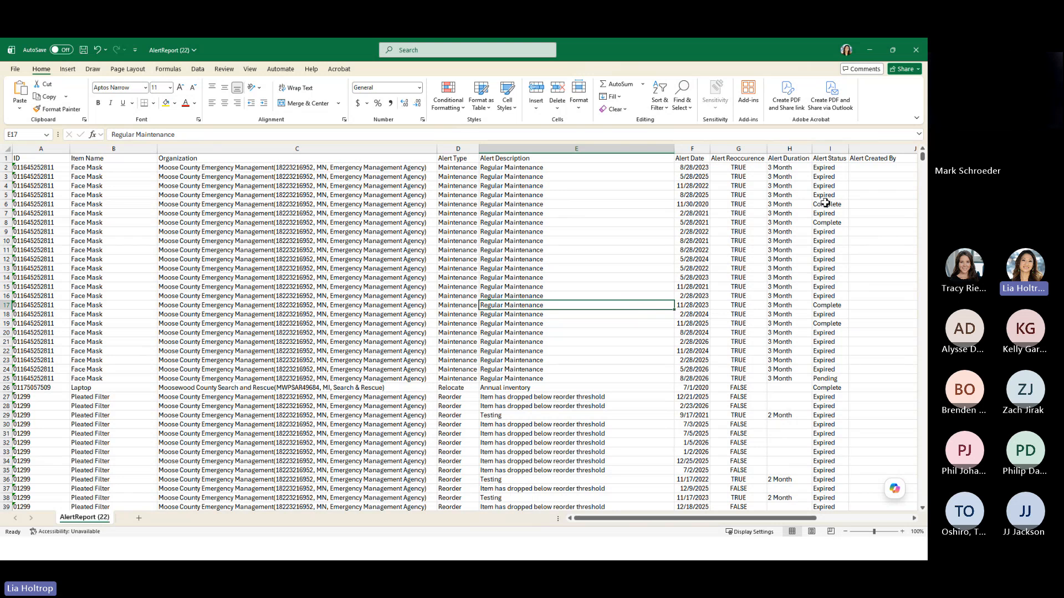
scroll(824, 204, down, 6)
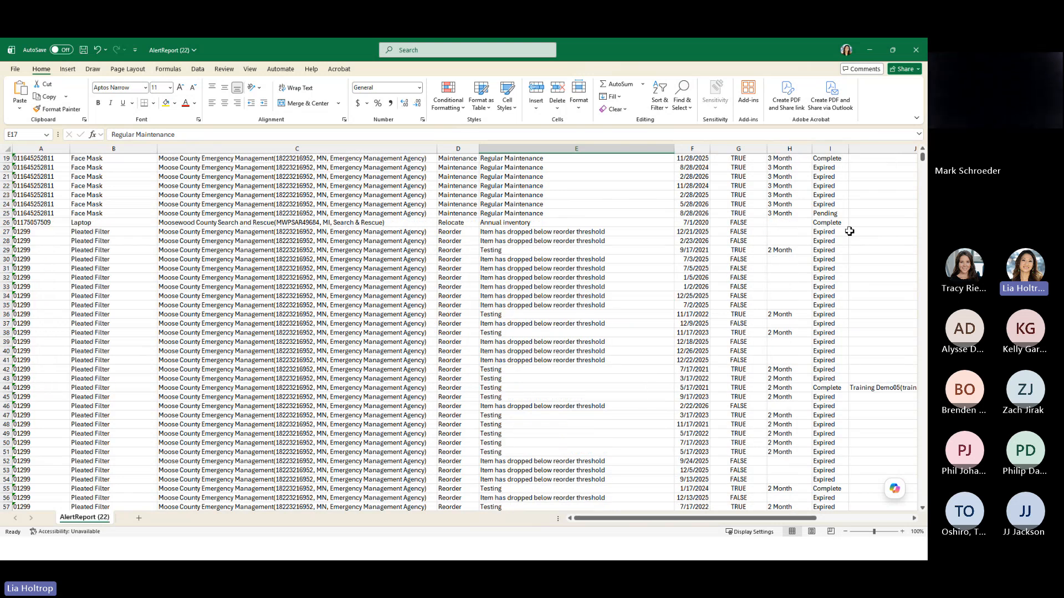
scroll(840, 280, down, 19)
scroll(831, 321, down, 9)
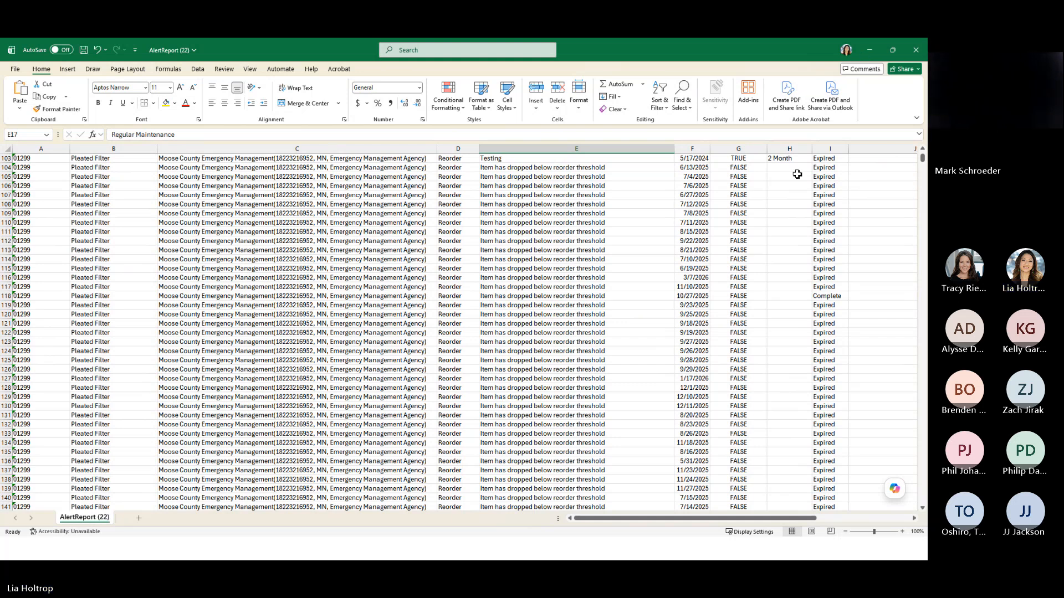
scroll(776, 300, down, 7)
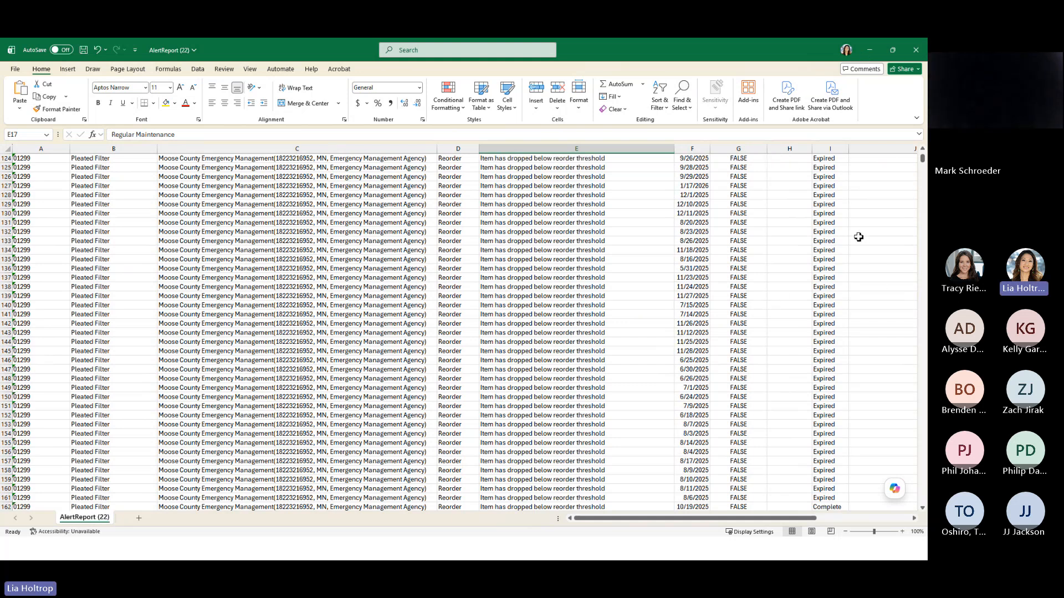
click(916, 49)
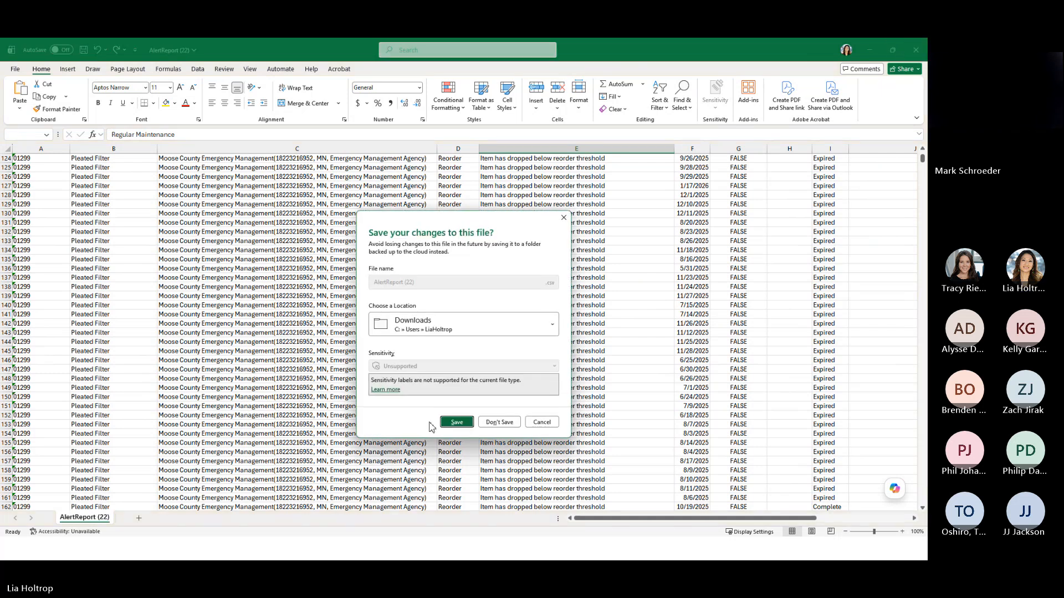
click(500, 423)
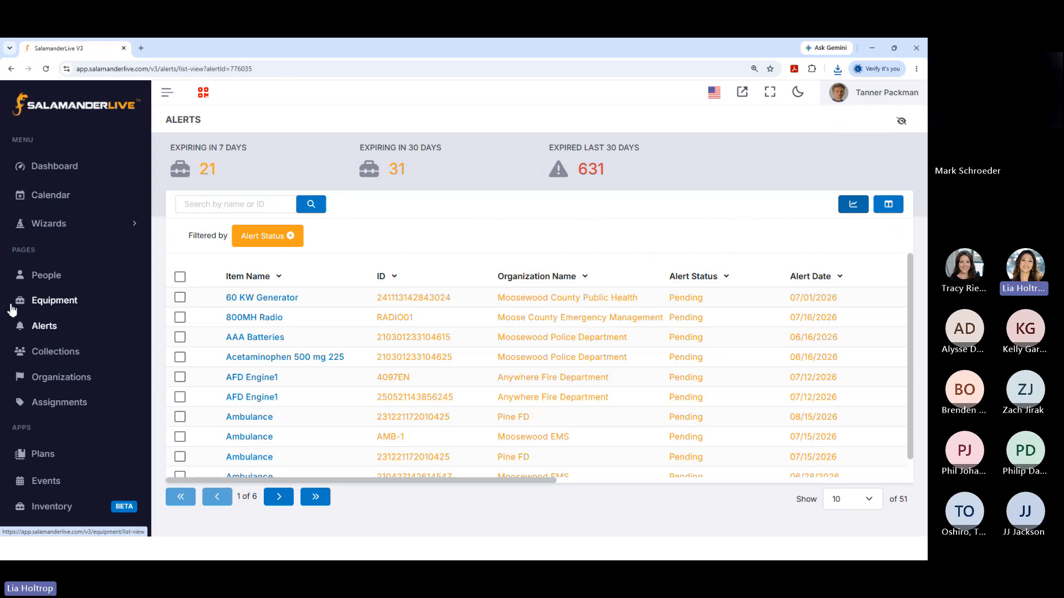
Step: Open the Alert Report options from the reports available for the Equipment list
click(58, 303)
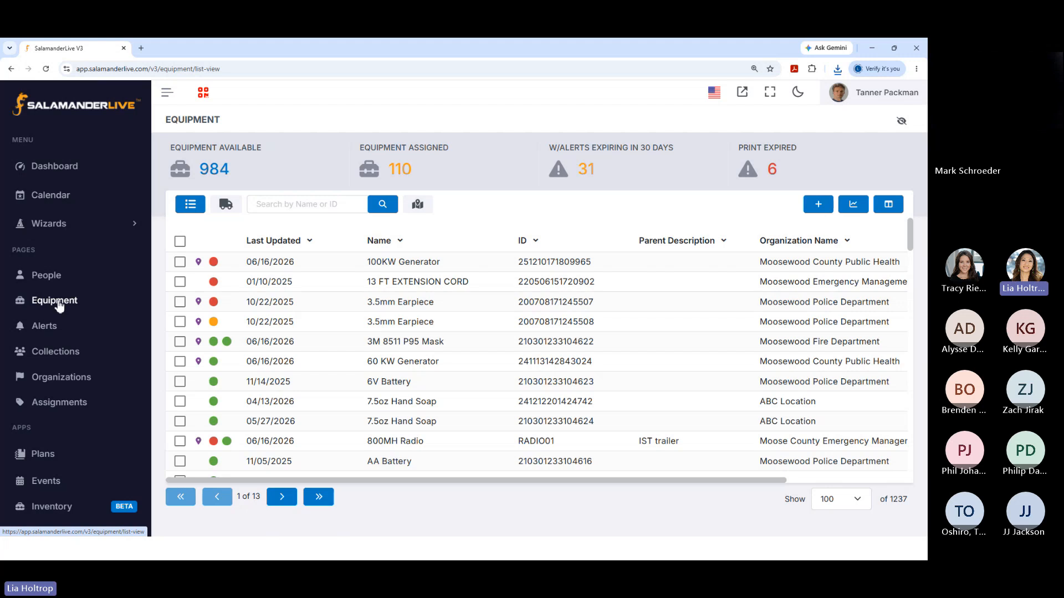
click(855, 206)
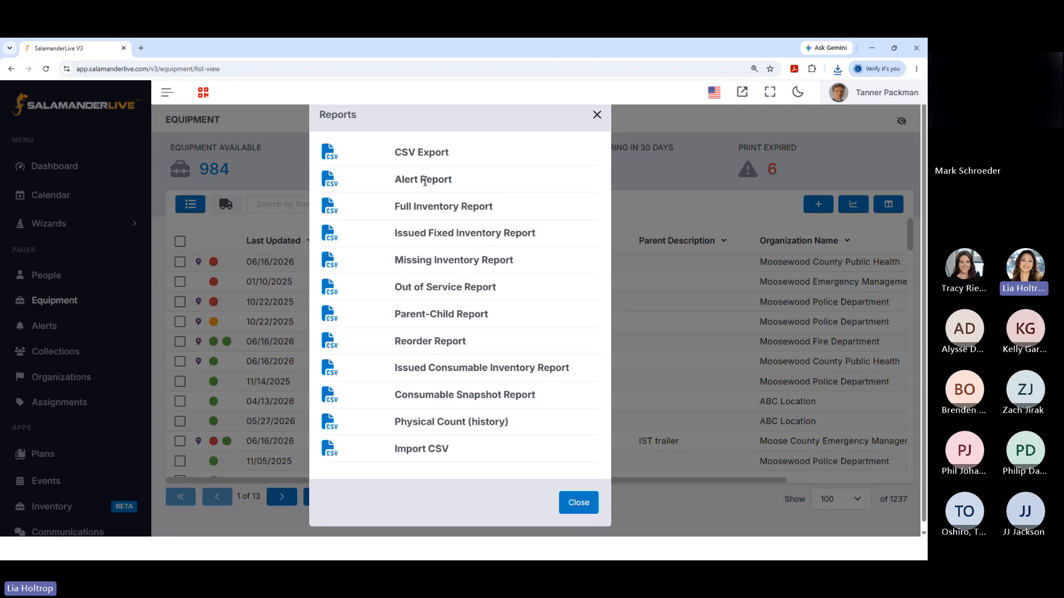
click(332, 183)
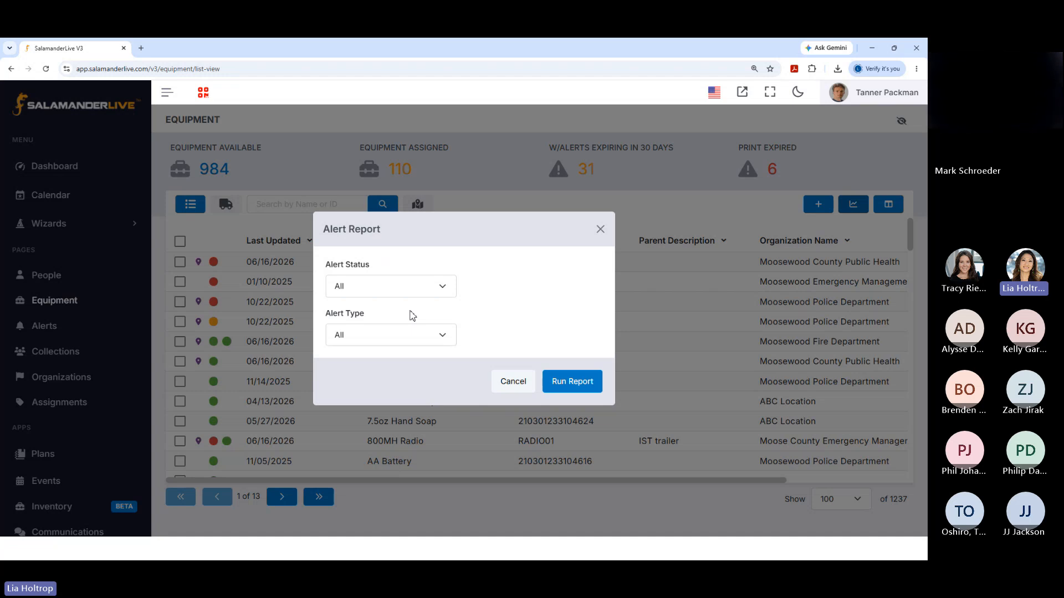
Step: Run the Alert Report with Alert Status set to Complete and Alert Type set to All
click(449, 290)
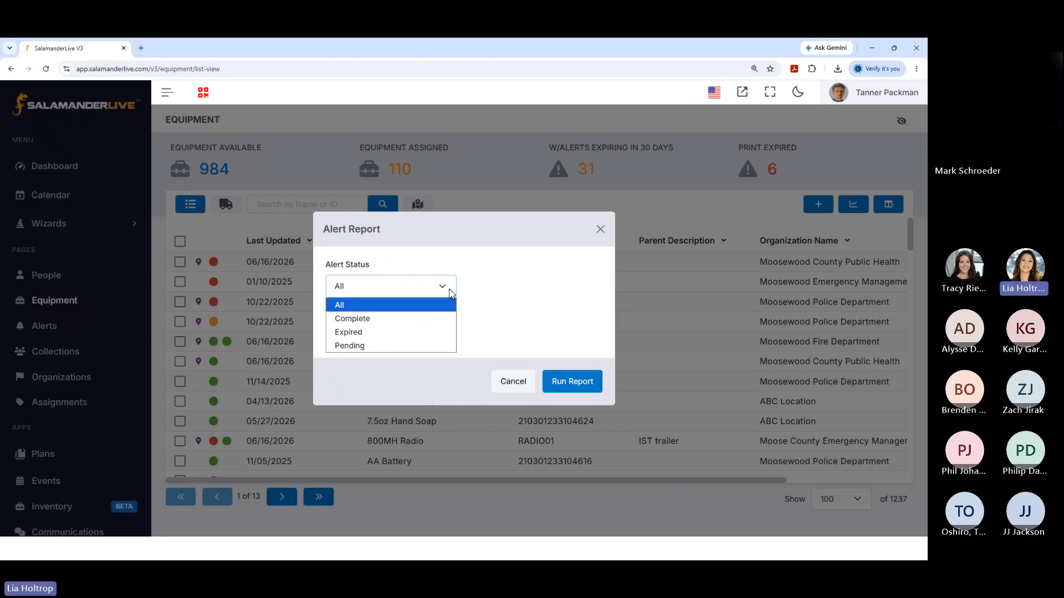
click(386, 346)
click(446, 289)
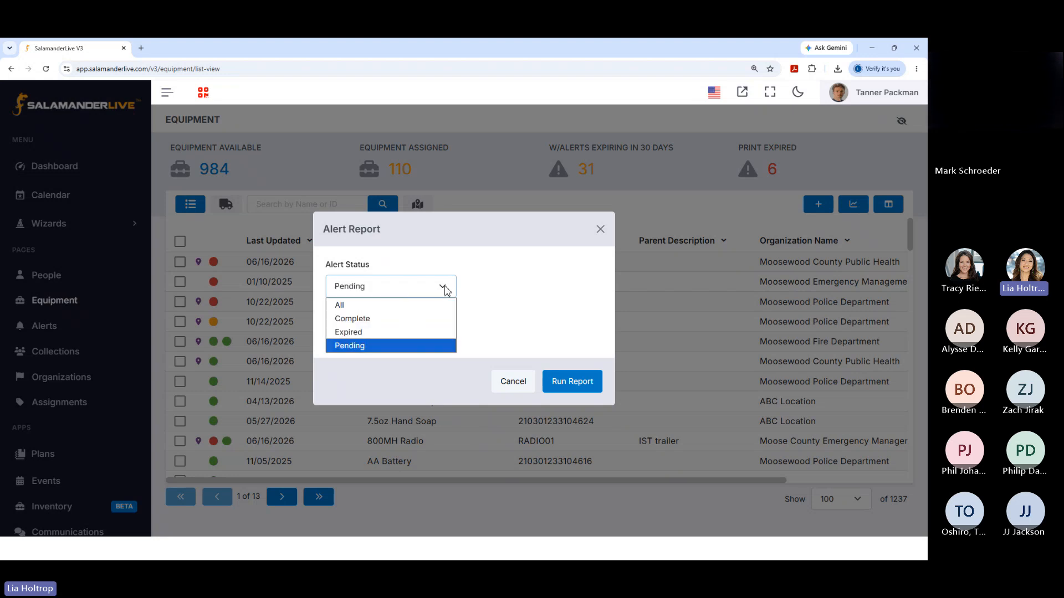
click(399, 318)
click(438, 339)
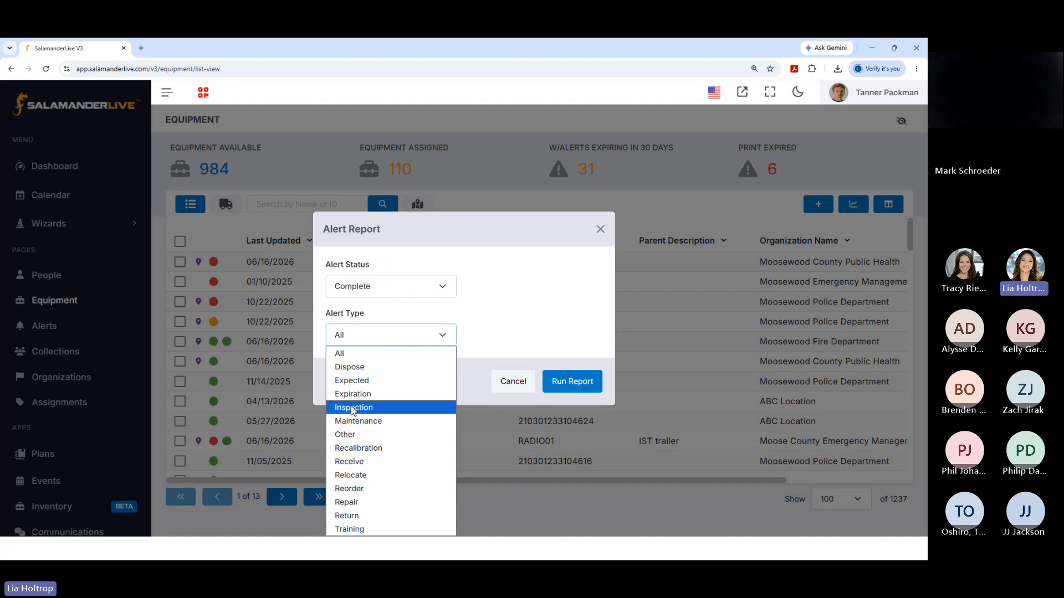
click(339, 357)
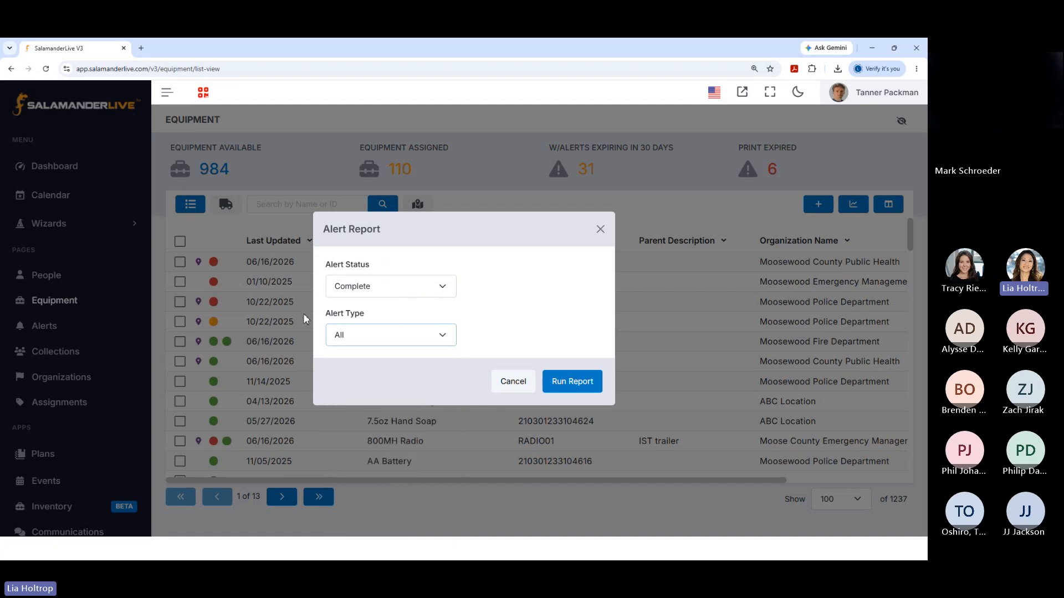
click(586, 386)
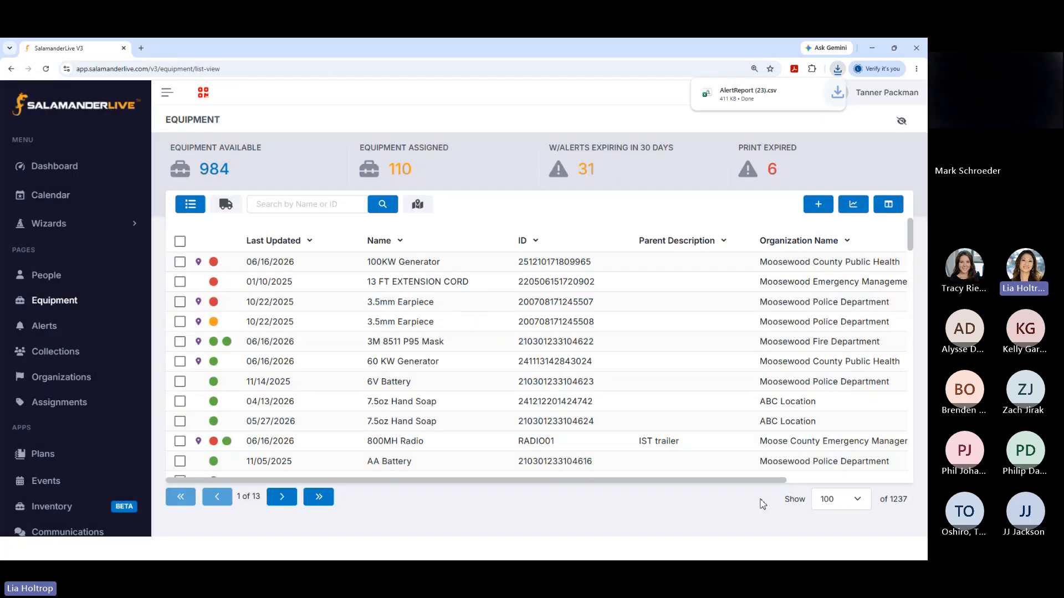
Step: Open the downloaded AlertReport (23).csv in Excel and fit all columns to their contents
click(740, 104)
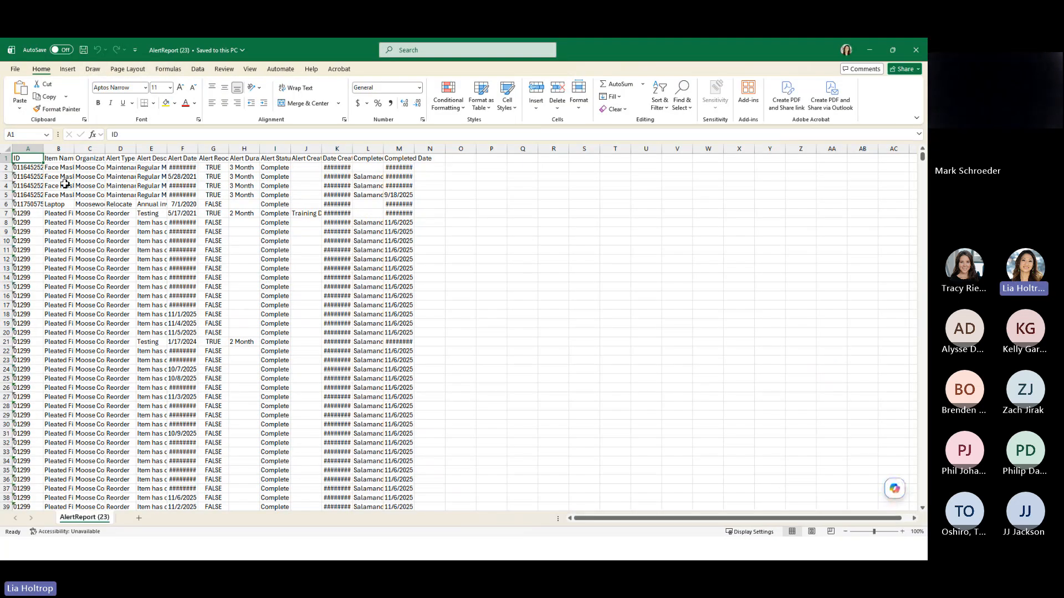
click(9, 149)
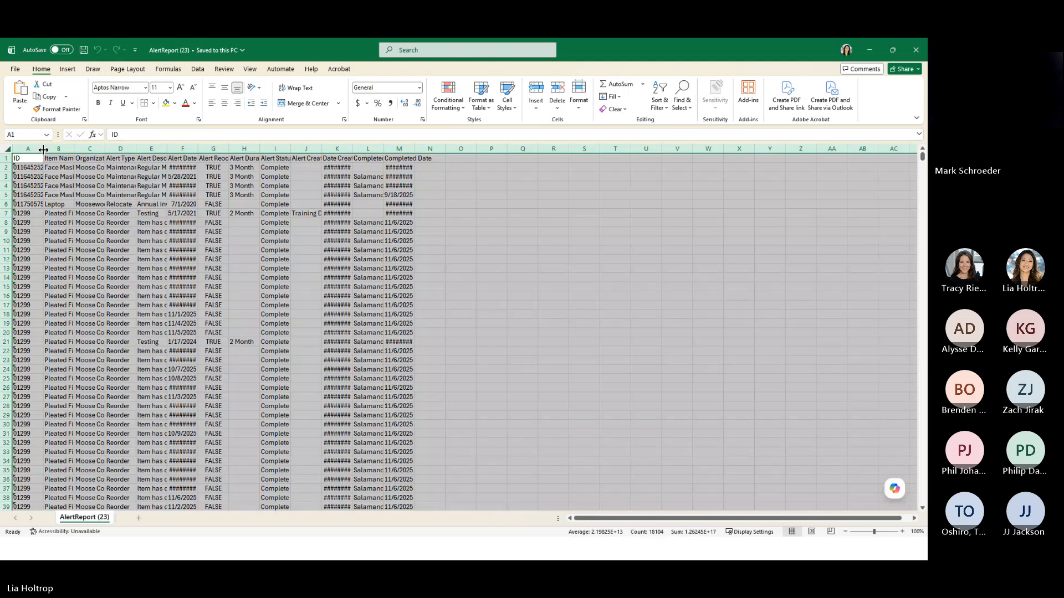
double_click(43, 149)
click(692, 324)
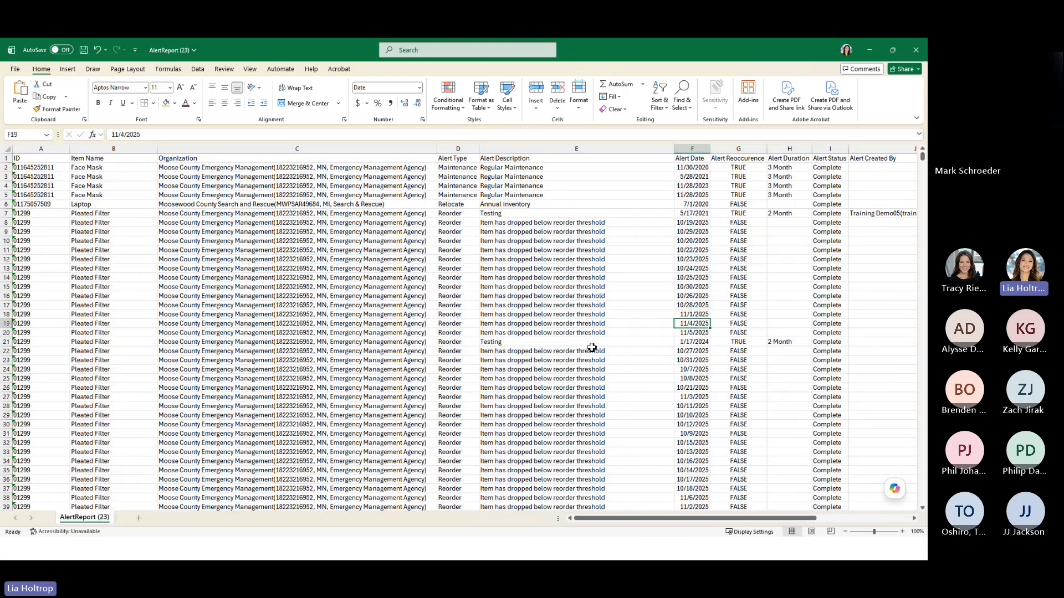
Step: Examine the completed alert rows, including the Completed By and Completed Date columns, and close the report without saving
scroll(591, 347, down, 20)
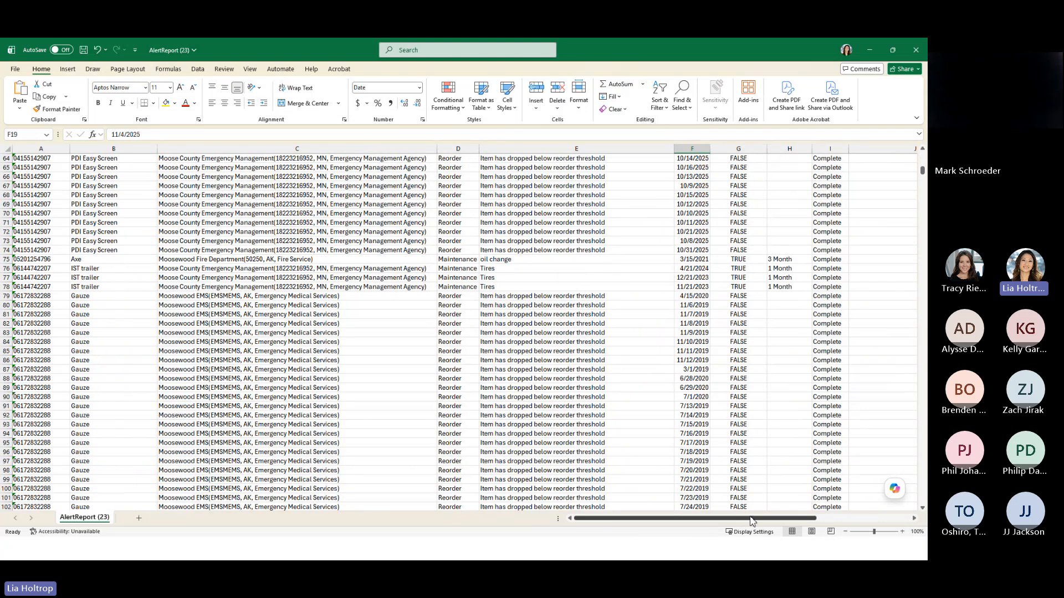
drag(751, 521, 857, 515)
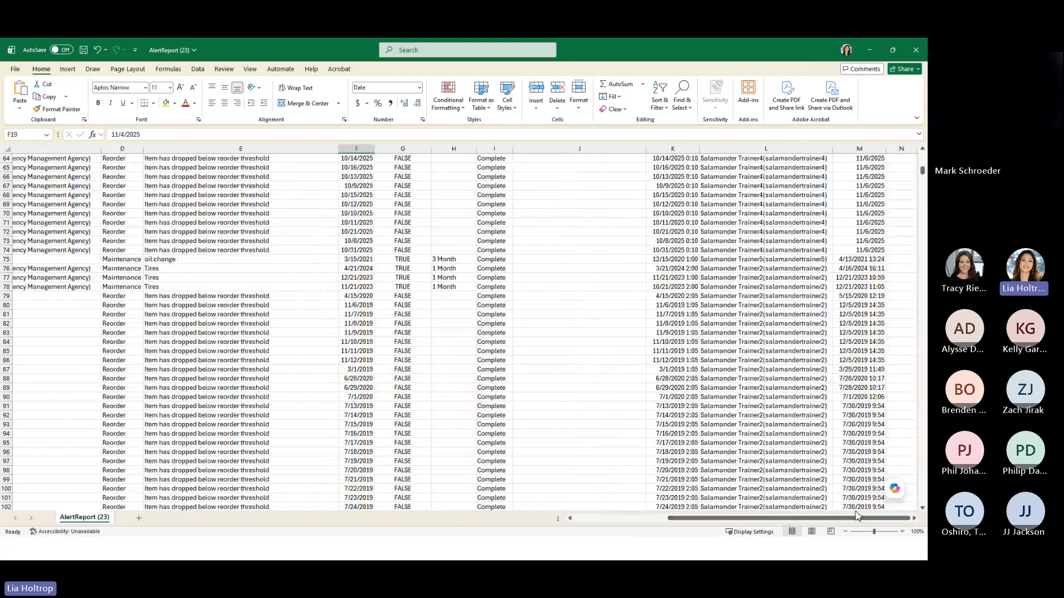
scroll(820, 416, up, 20)
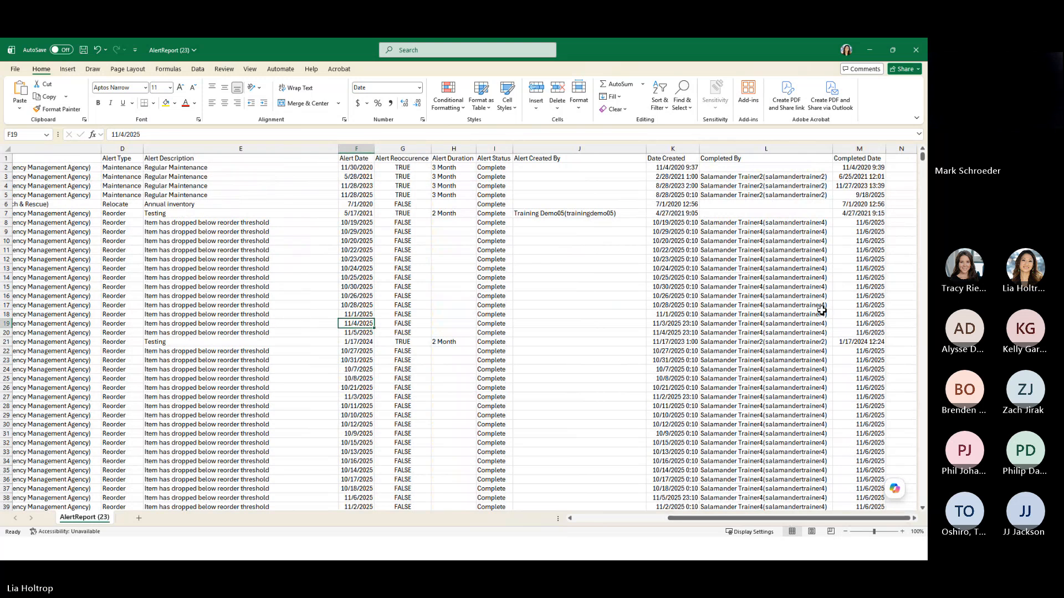
click(916, 51)
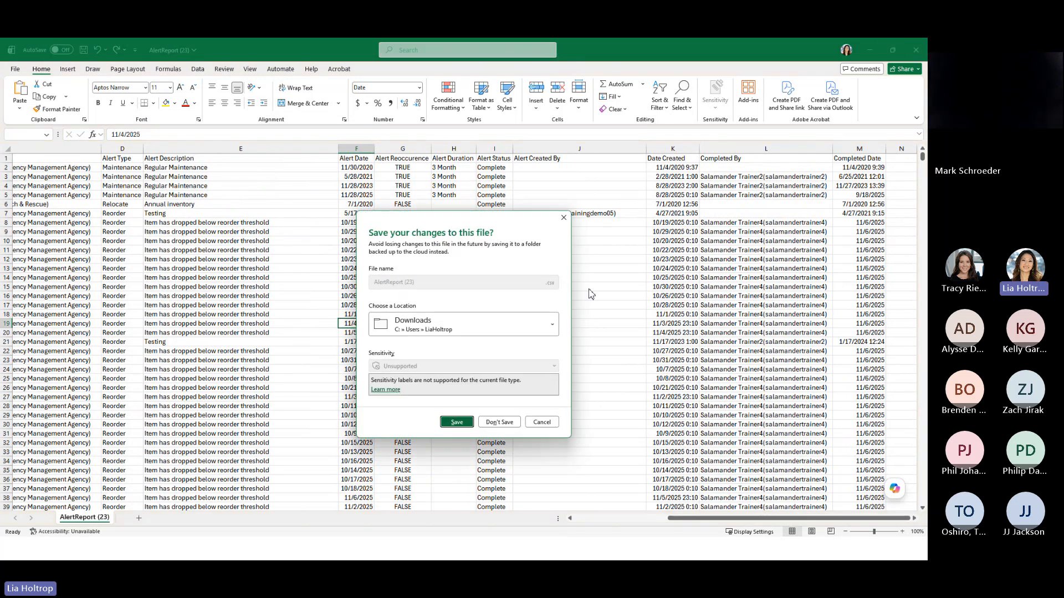
click(509, 424)
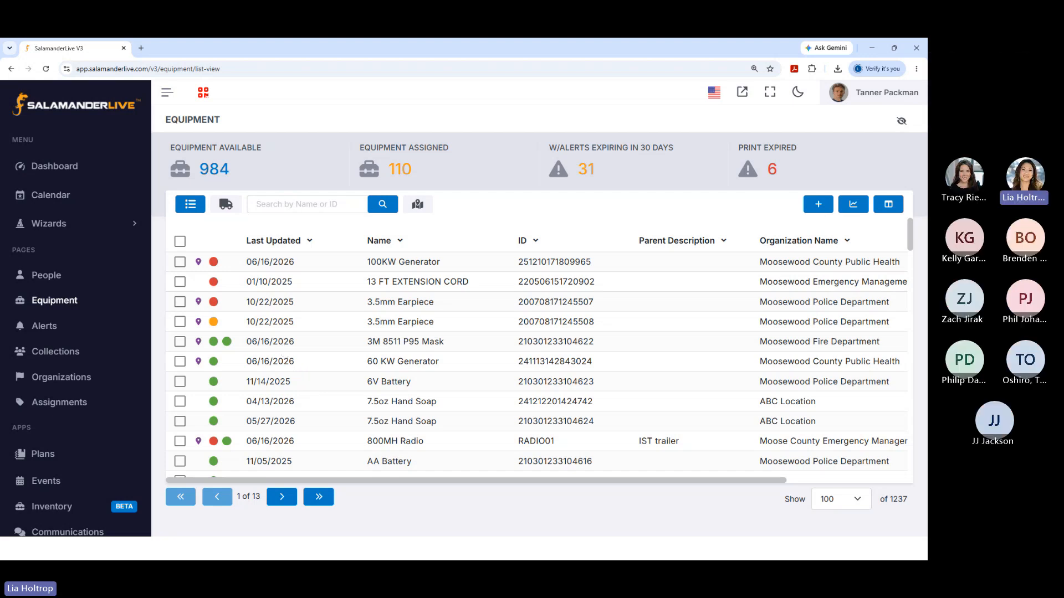
key(alt+Tab)
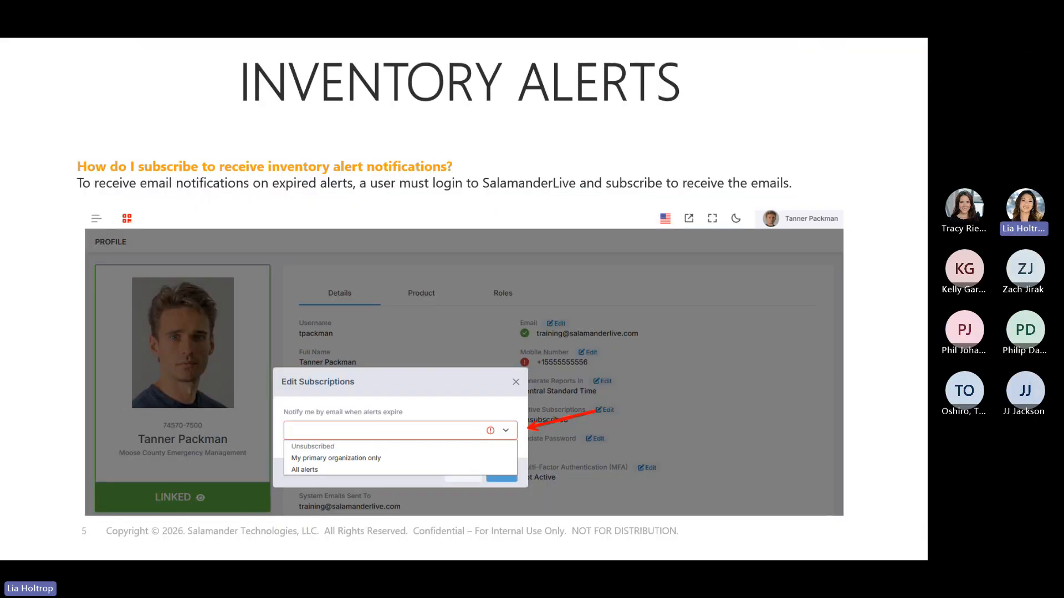
key(Right)
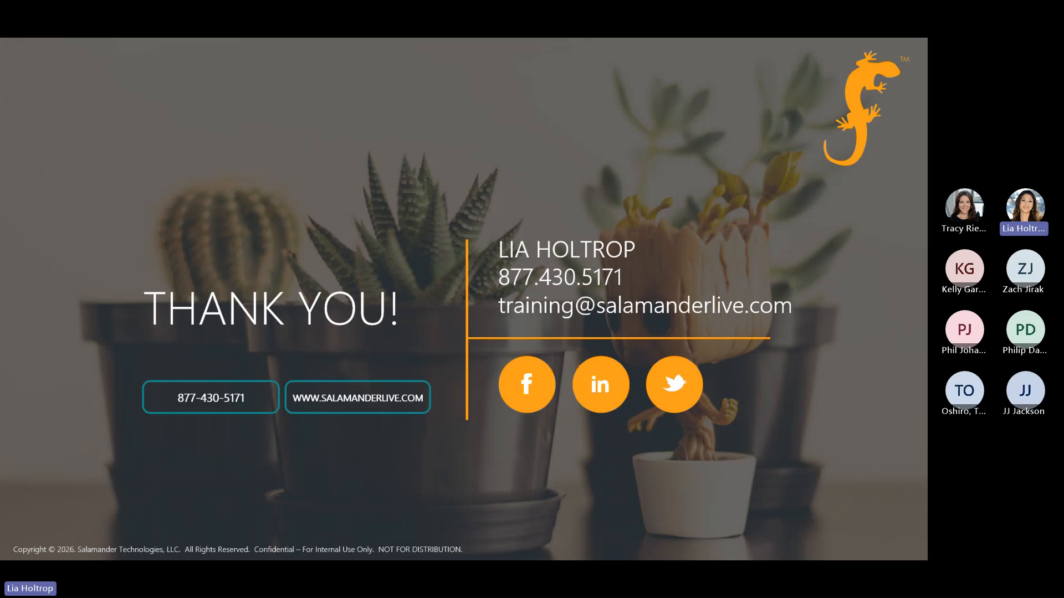
key(alt+Tab)
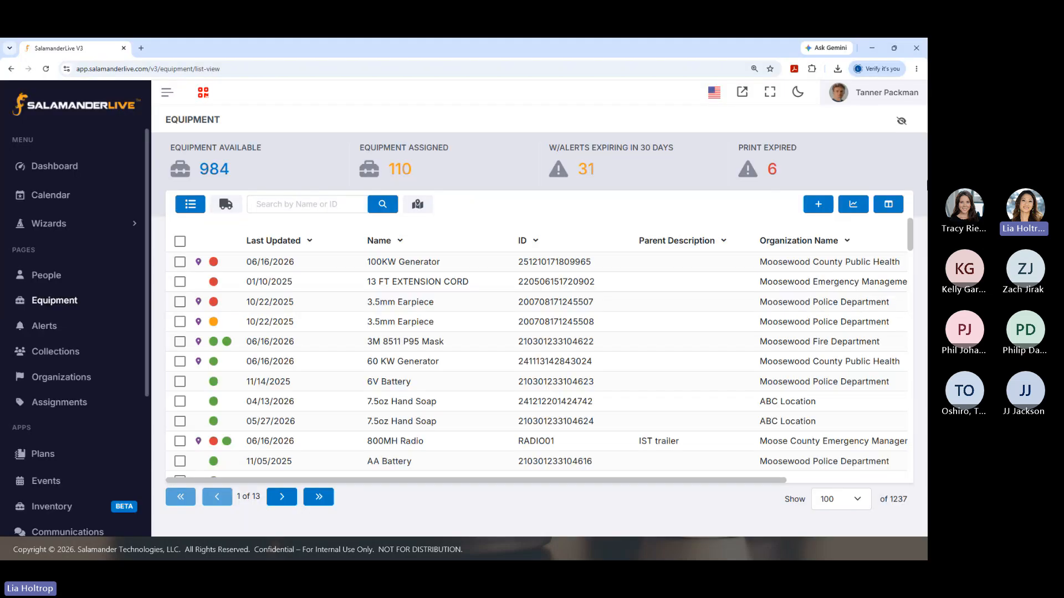
Step: Open the Learning Center tutorials from the Help options of the user account
click(889, 99)
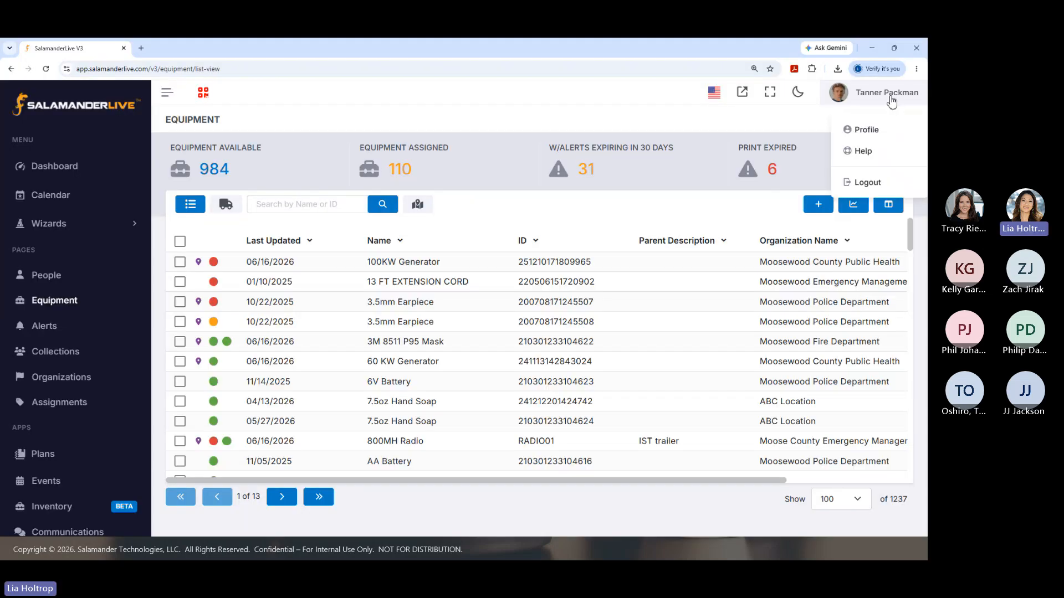
click(889, 151)
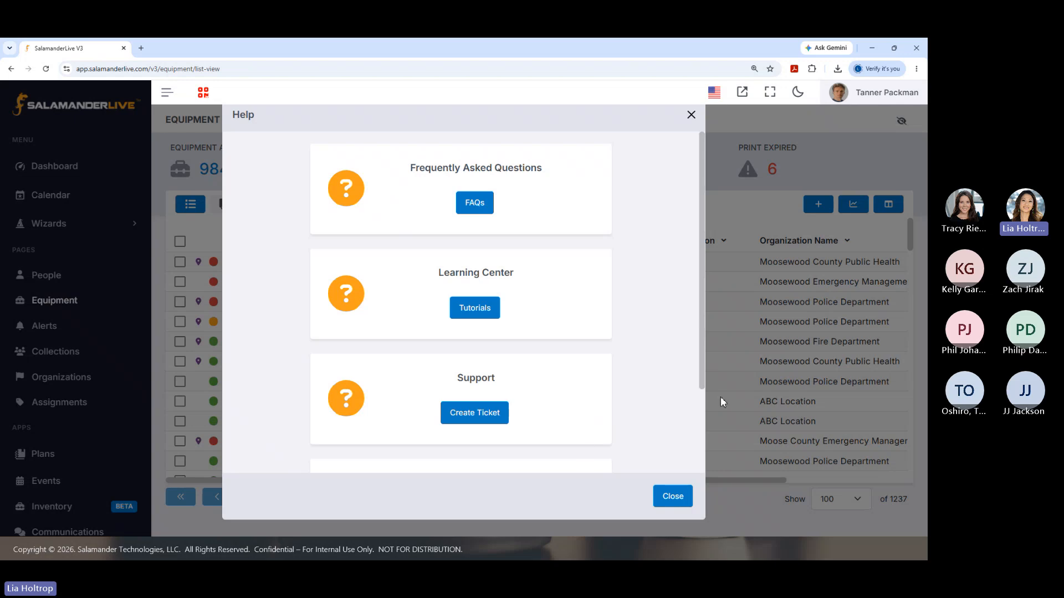
click(491, 319)
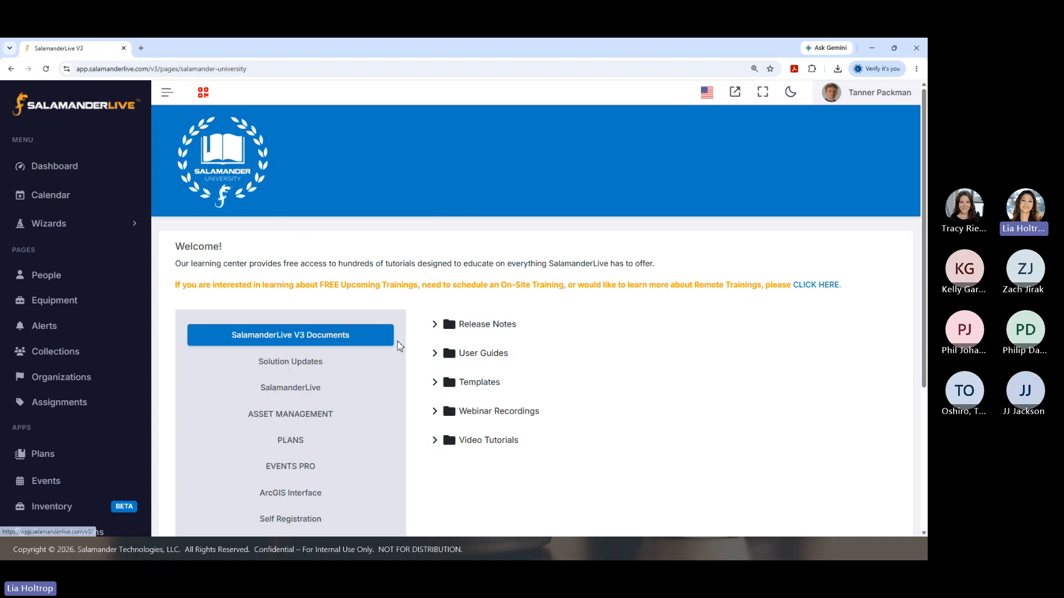
Step: Expand the User Guides folder and open the ASSET MANAGEMENT User Guide v3.5
click(434, 355)
scroll(466, 249, down, 5)
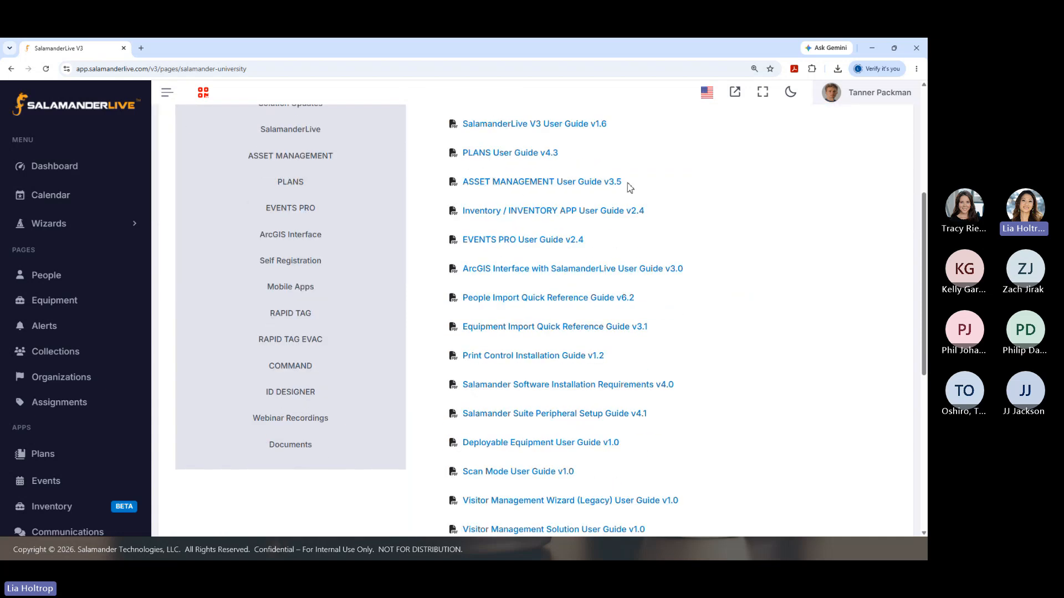
click(532, 186)
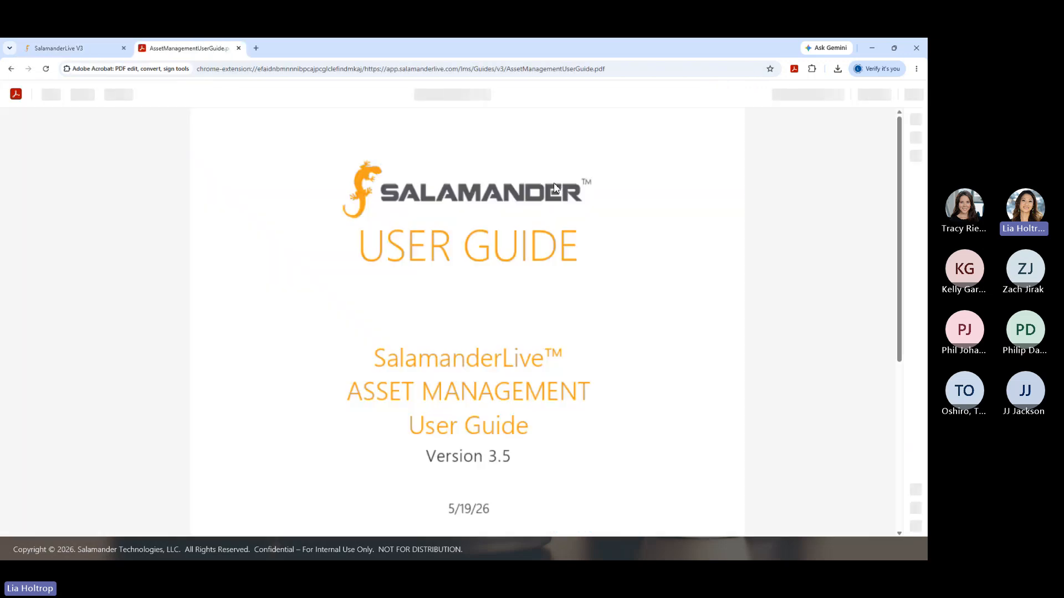
Step: Go to section 3.4 Alerts of the guide from its table of contents
scroll(537, 237, down, 5)
scroll(546, 238, down, 10)
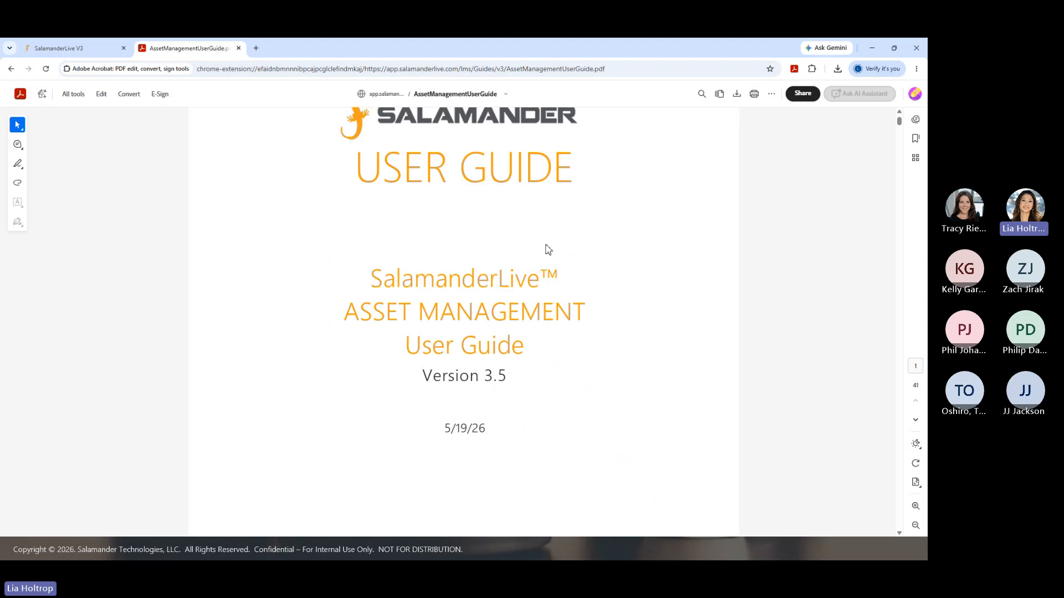
scroll(551, 249, down, 1)
scroll(506, 242, up, 3)
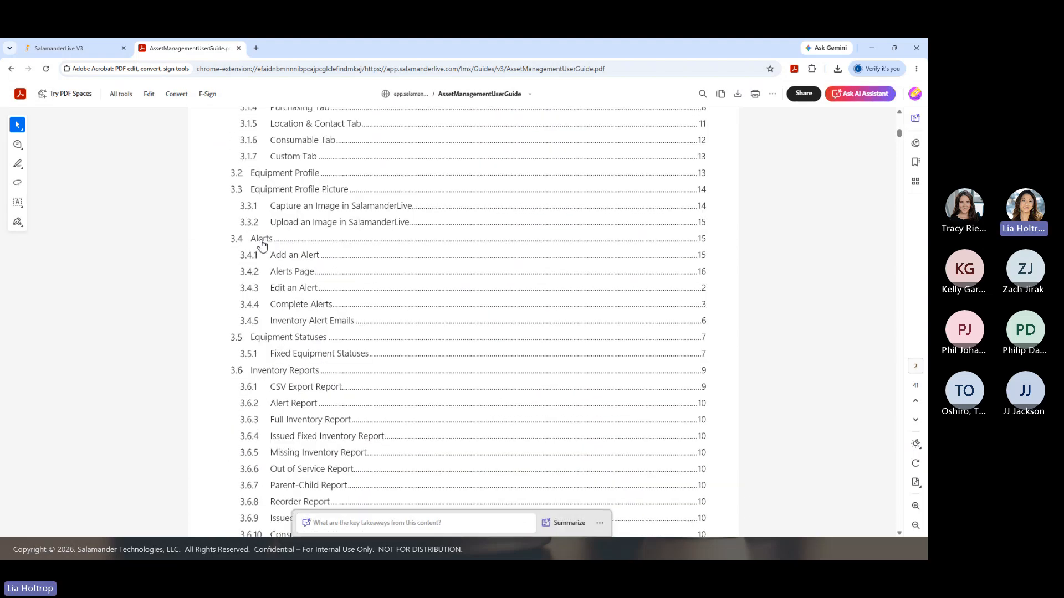
click(263, 240)
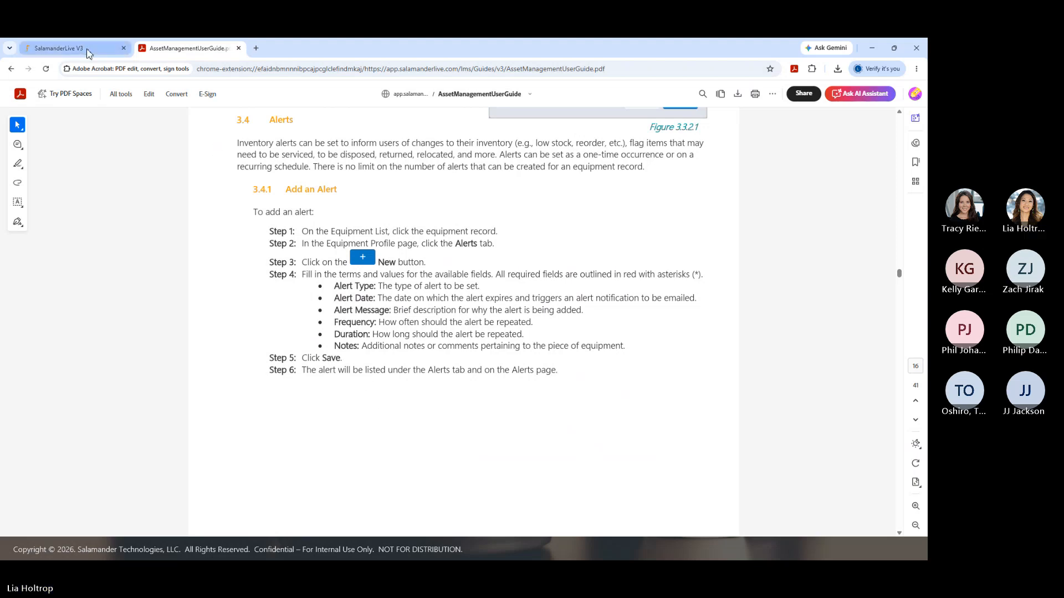
Step: Return to the Learning Center, collapse User Guides, and expand the Webinar Recordings folder to examine the available recordings
click(108, 50)
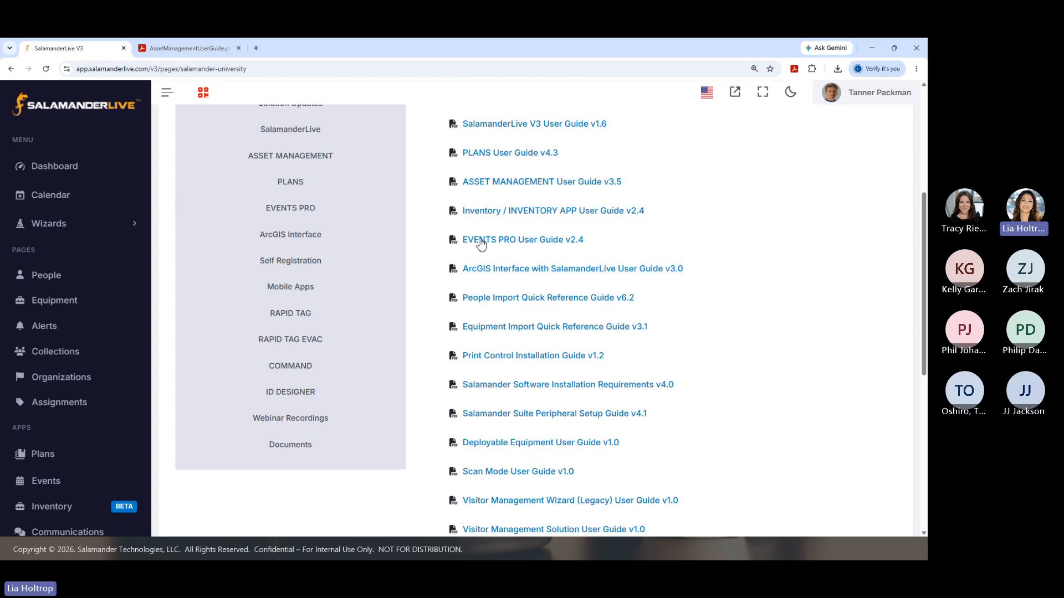
scroll(474, 229, up, 4)
click(434, 286)
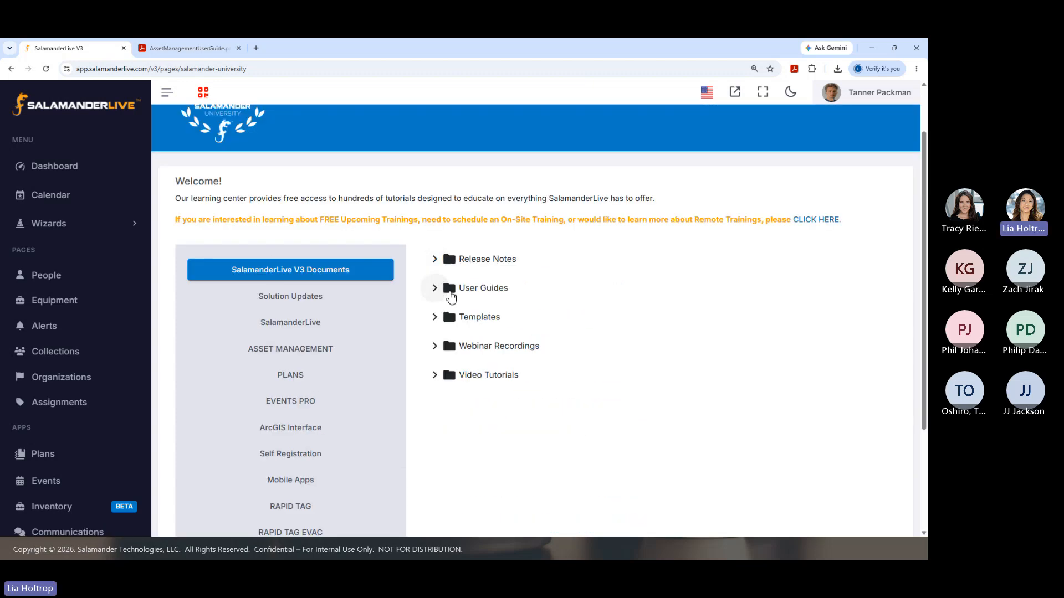
click(434, 347)
scroll(439, 340, down, 5)
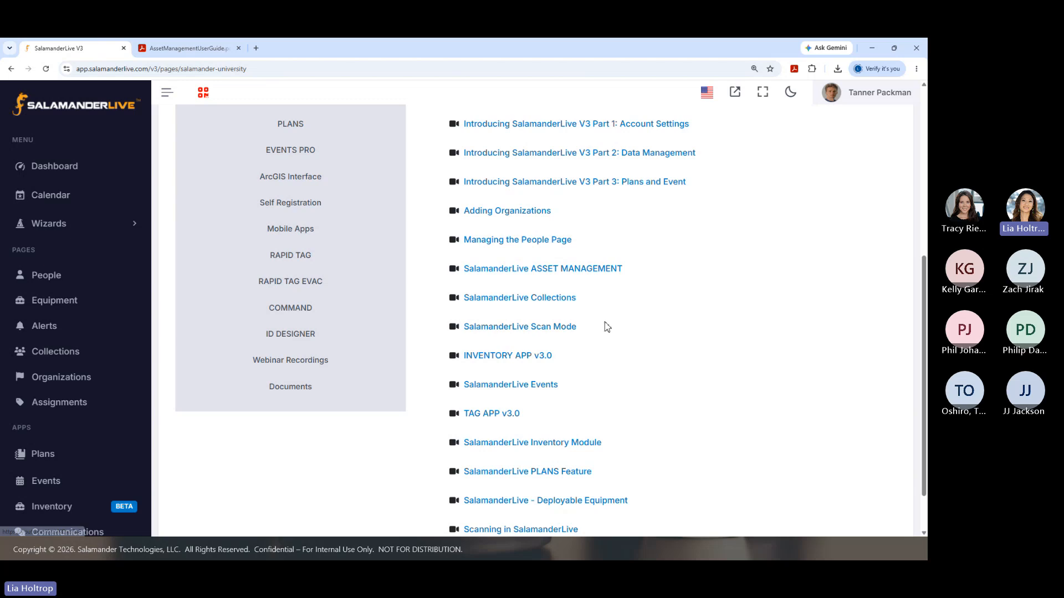
scroll(610, 328, down, 2)
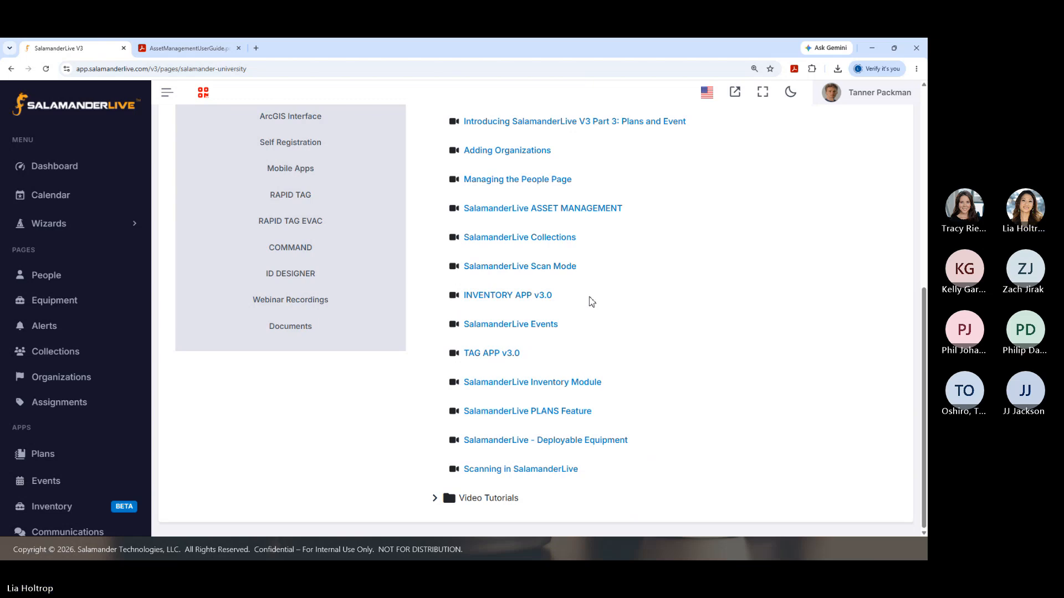
scroll(602, 318, up, 2)
scroll(604, 319, up, 4)
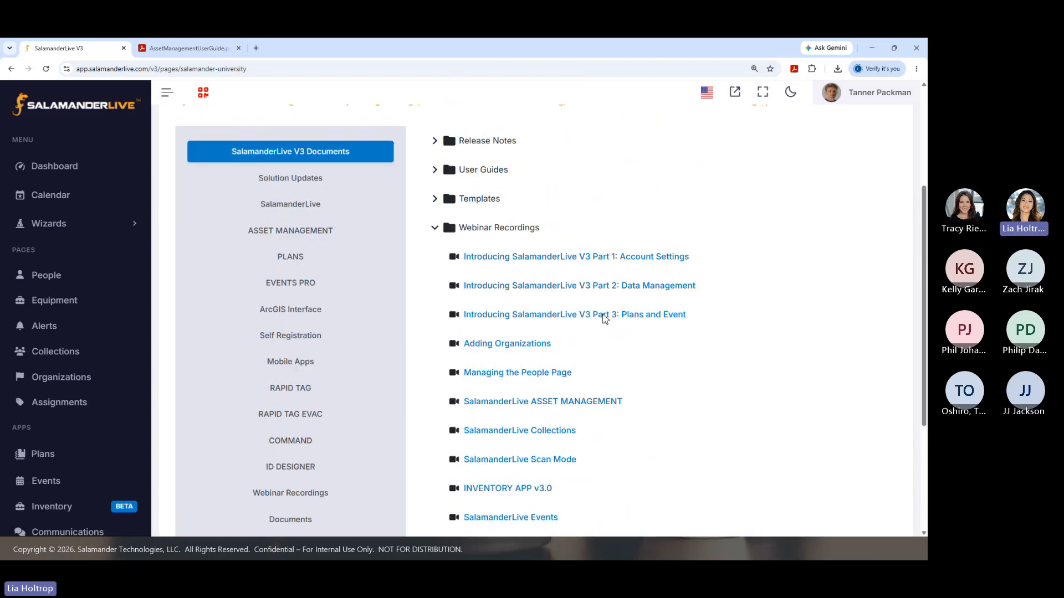